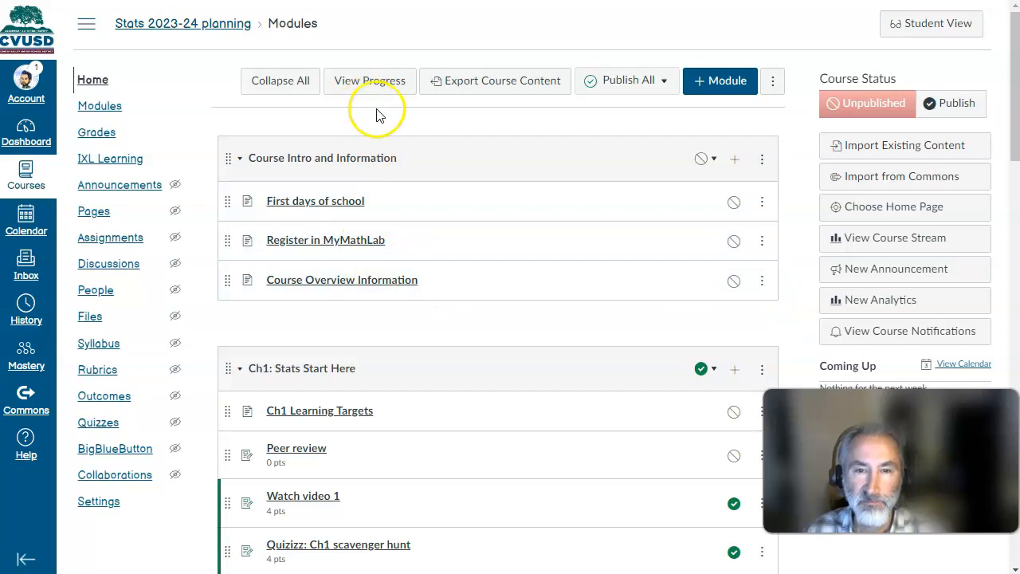
- Open the Outcomes page of the Stats 2023-24 planning course and select the Learning Targets outcome group
scroll(263, 269, down, 10)
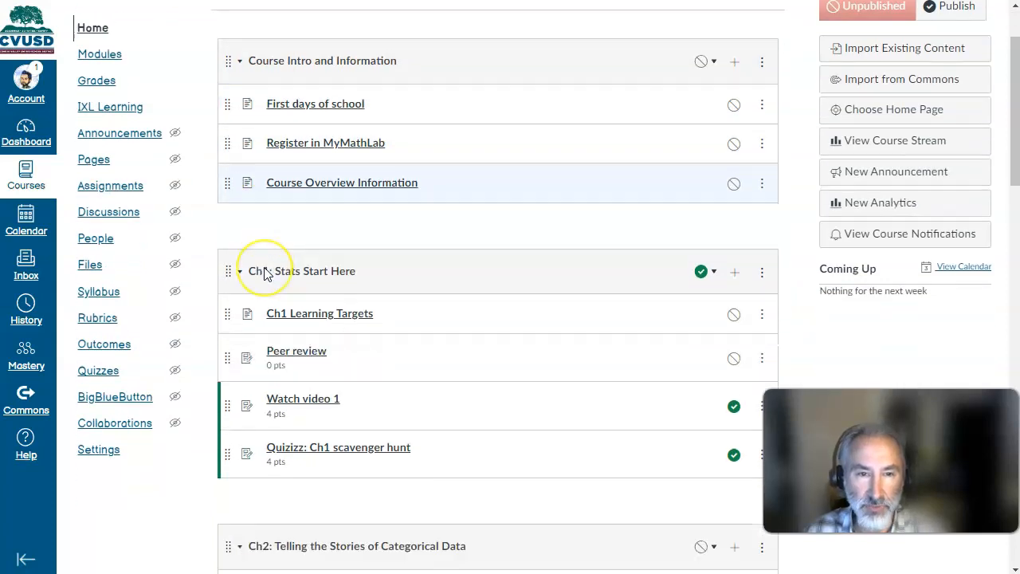
scroll(265, 273, up, 10)
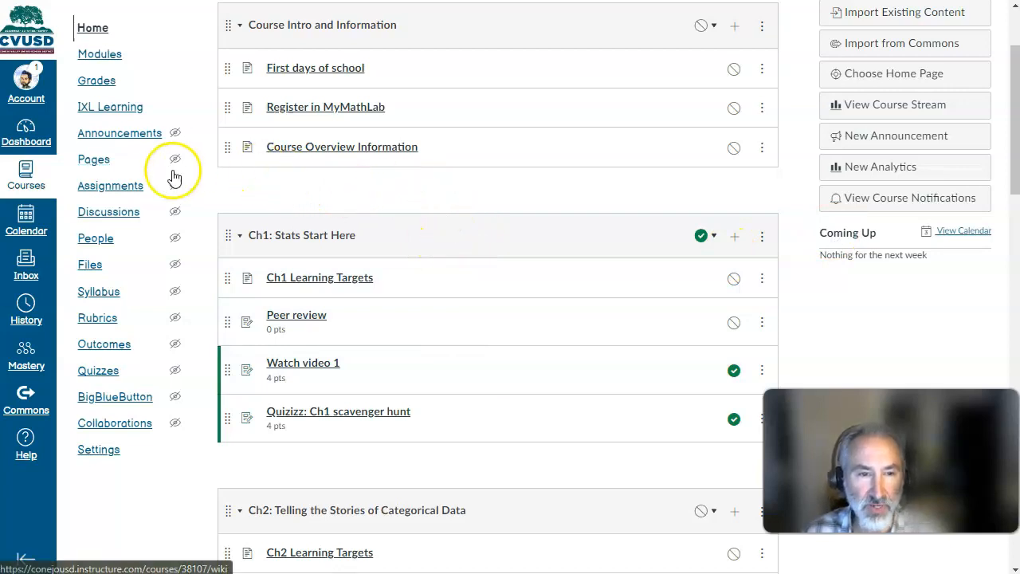
click(102, 347)
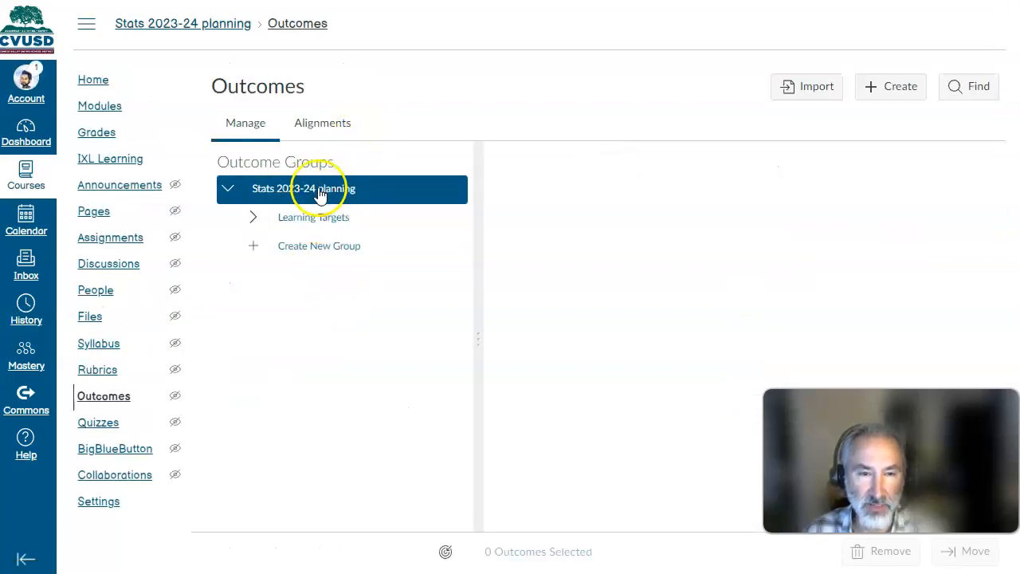
click(232, 189)
click(295, 225)
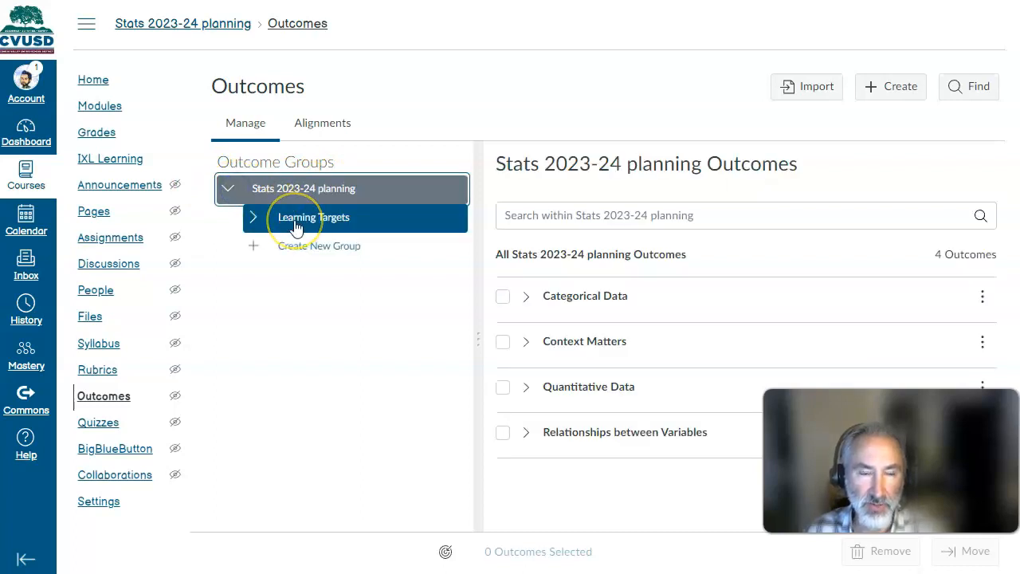
click(382, 192)
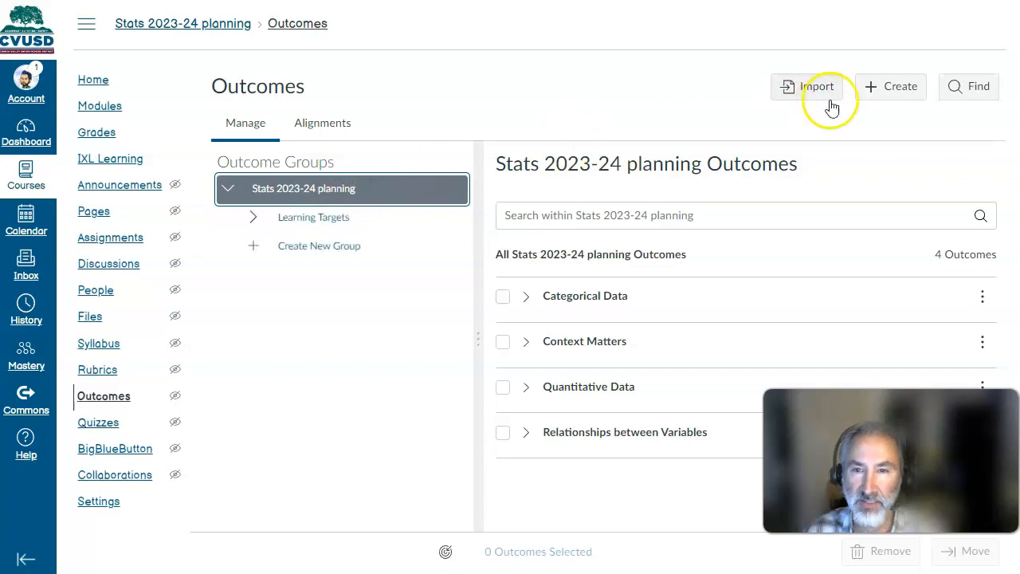
click(376, 231)
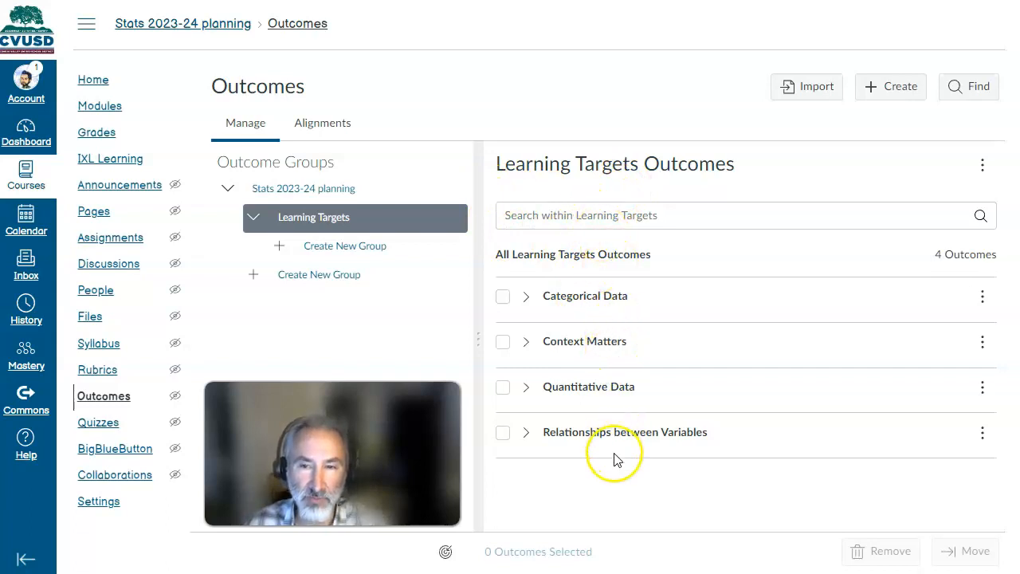
click(389, 227)
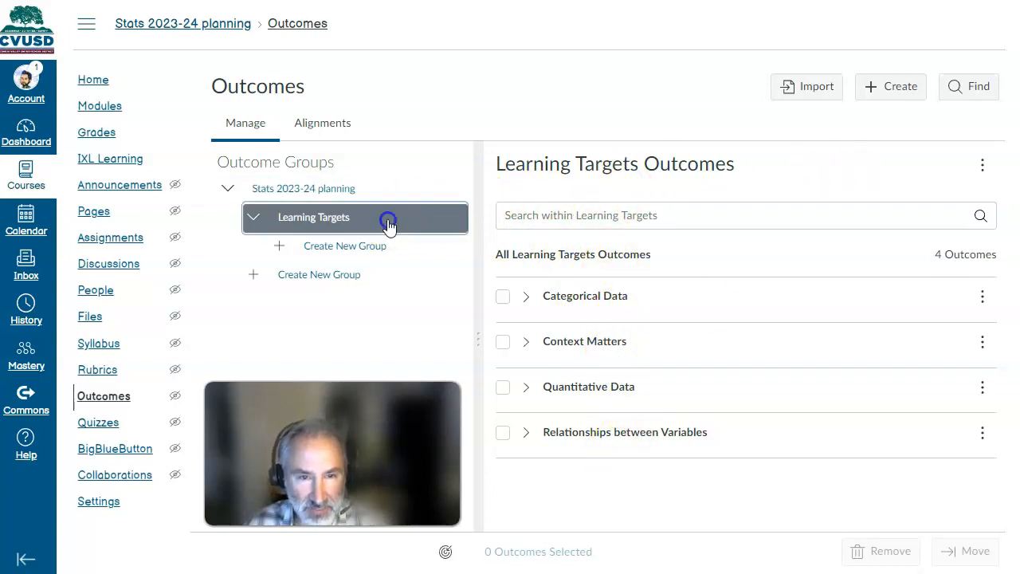
- Start a new outcome named Normal Distributions and review its proficiency ratings and mastery threshold
click(901, 88)
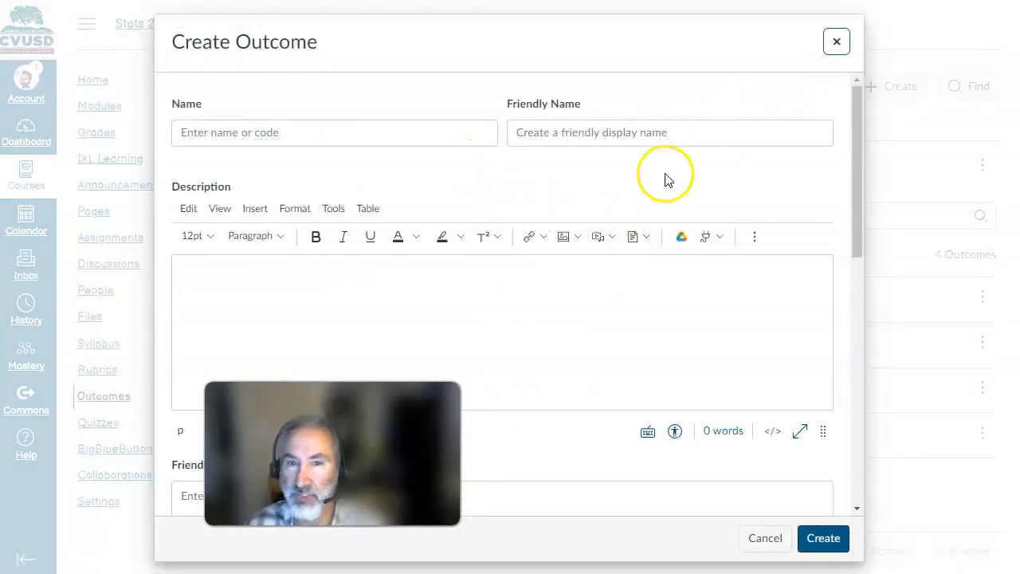
click(370, 134)
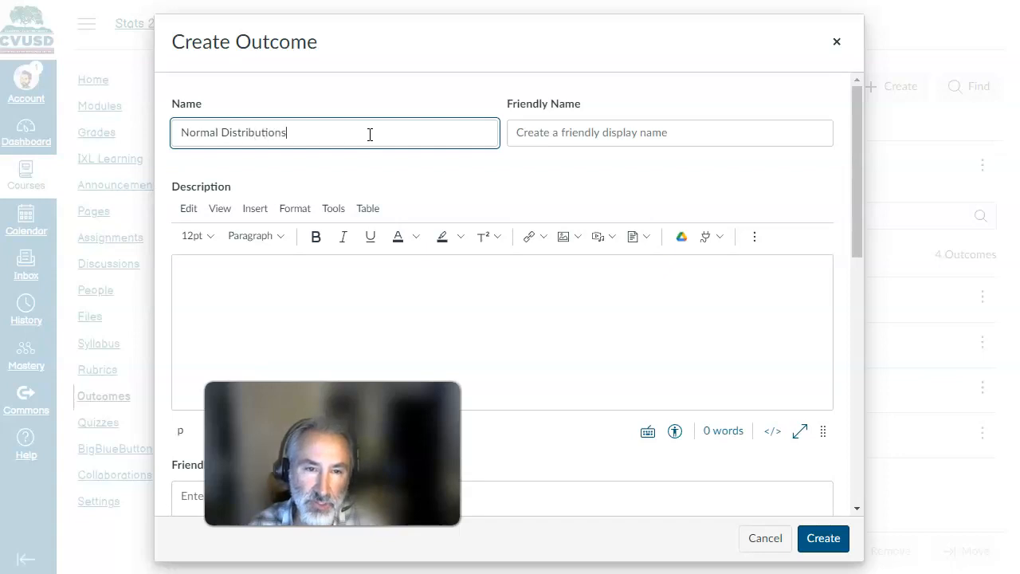
scroll(710, 292, down, 10)
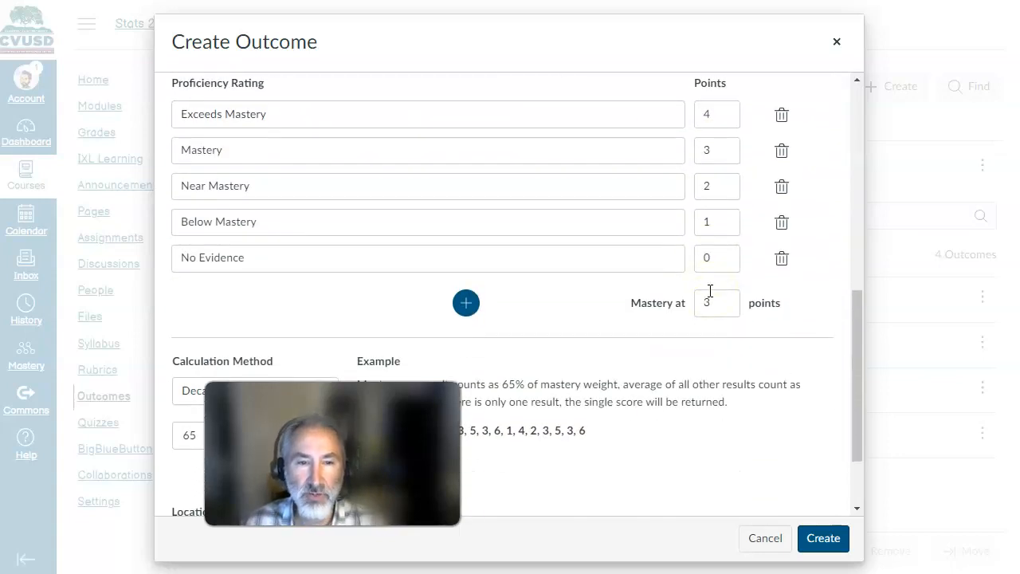
scroll(711, 292, up, 2)
scroll(722, 241, down, 2)
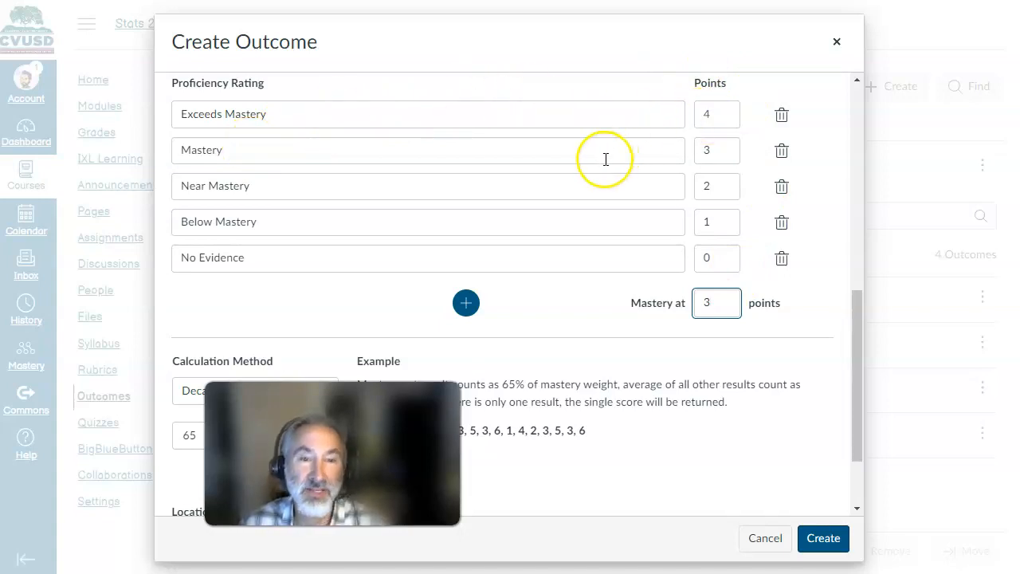
scroll(599, 209, down, 2)
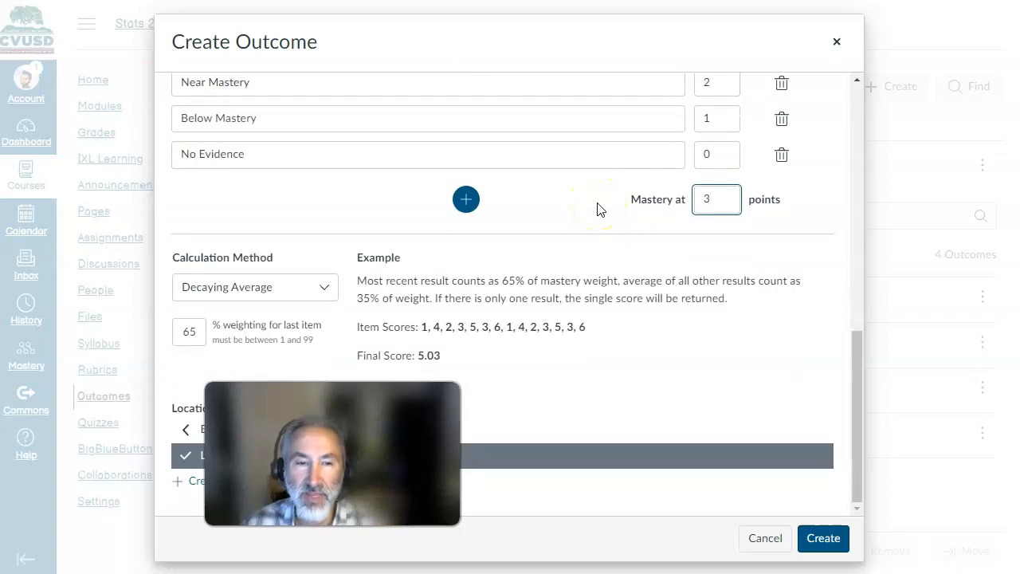
- Review the calculation methods, keep Decaying Average, and create the outcome in the Learning Targets group
click(330, 288)
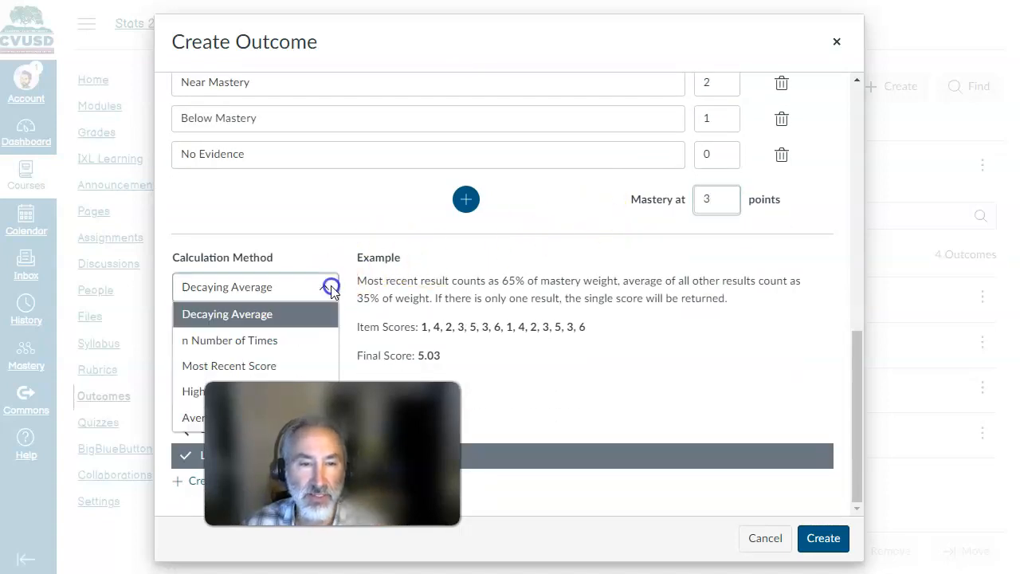
click(343, 310)
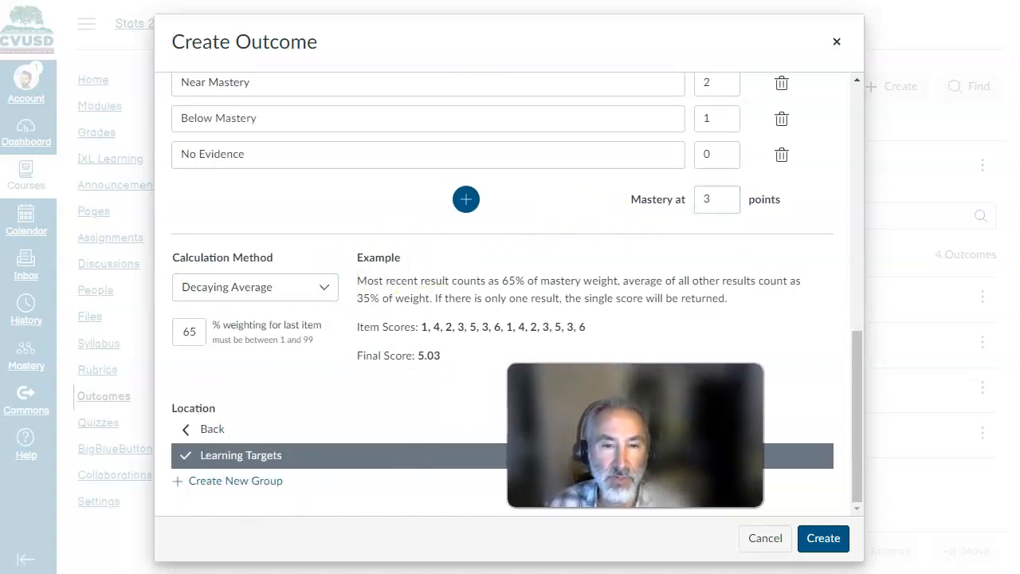
click(321, 288)
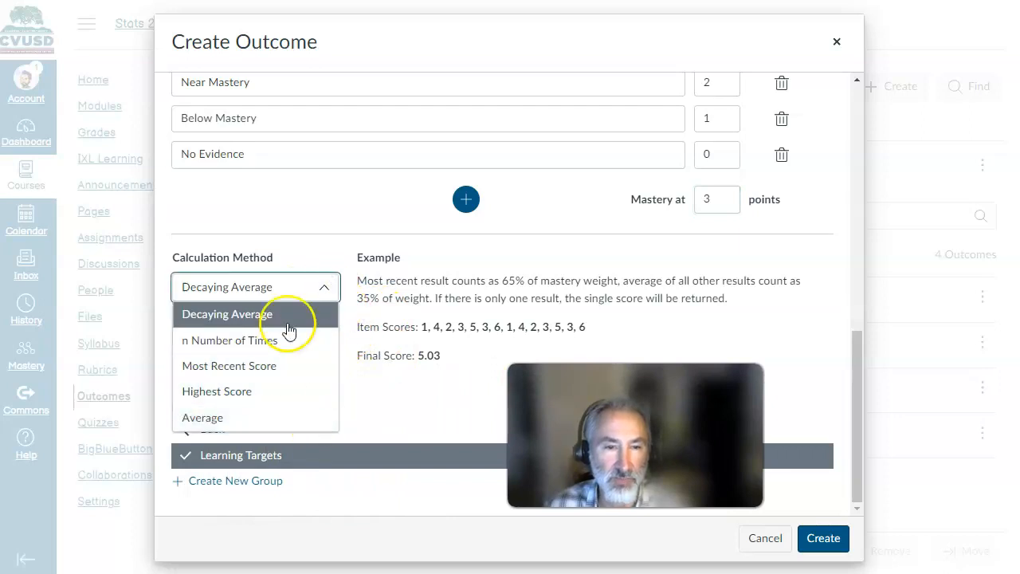
click(375, 287)
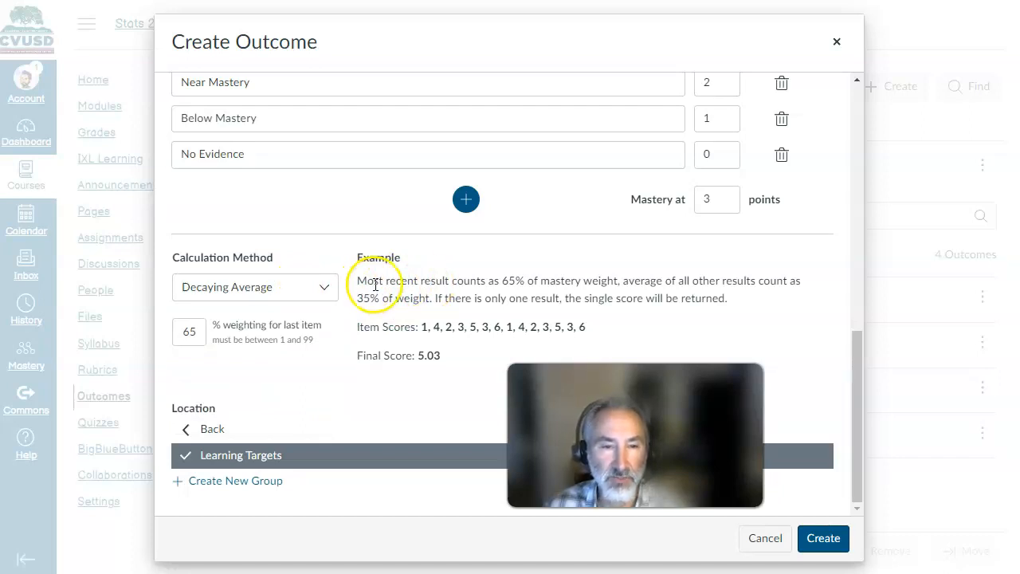
click(824, 539)
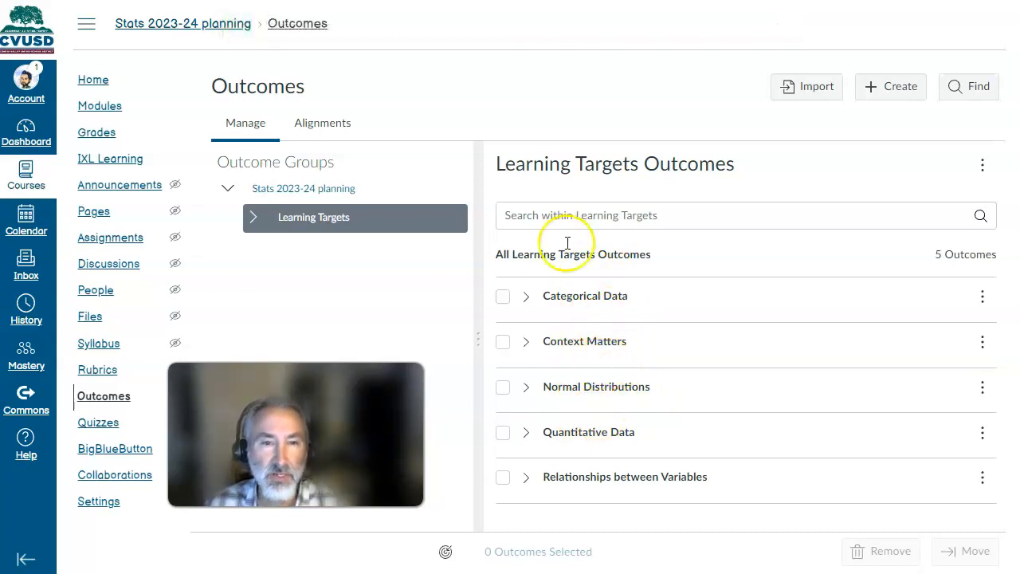
click(307, 191)
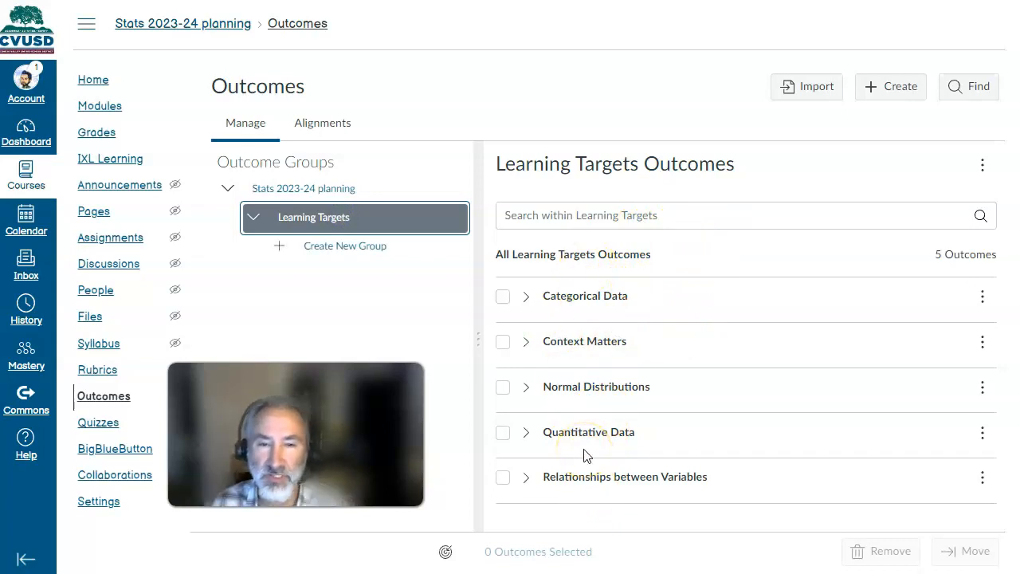
click(604, 81)
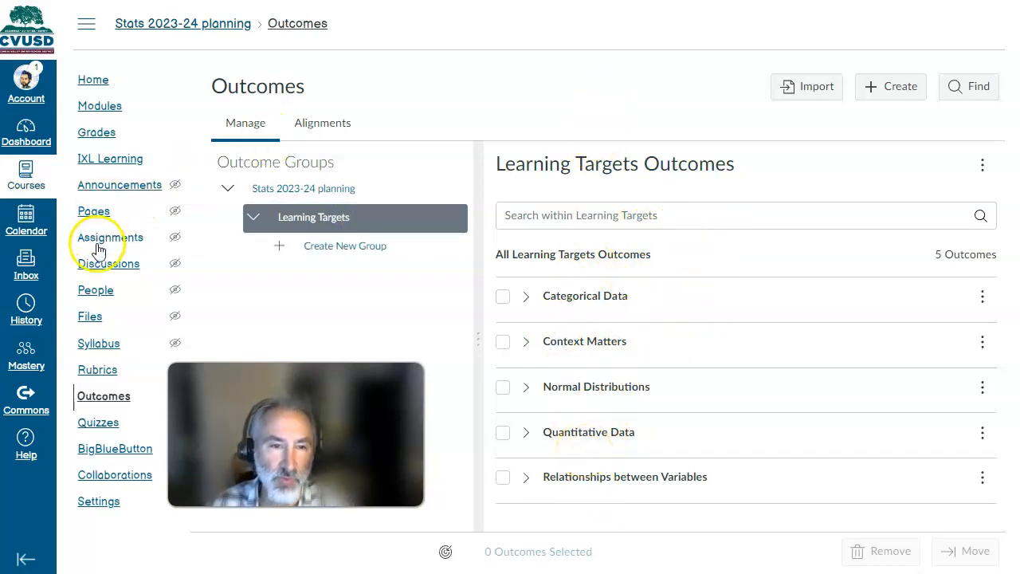
- Add a new assignment named "Read Ch1 and take notes" to the Ch1: Stats Start Here module without indentation
click(100, 109)
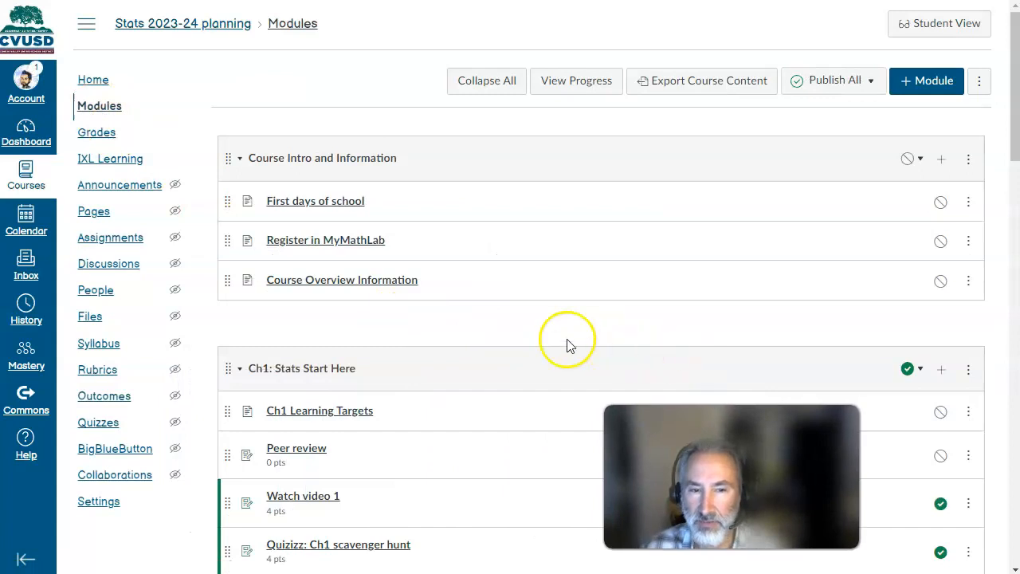
scroll(467, 339, down, 2)
click(941, 237)
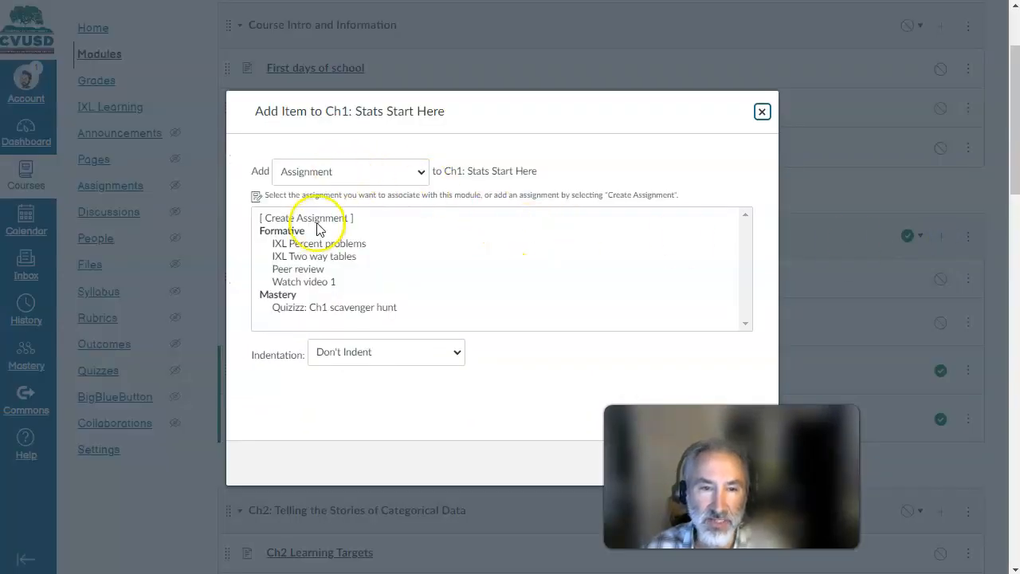
click(318, 220)
click(693, 454)
drag(693, 455, 814, 192)
click(414, 352)
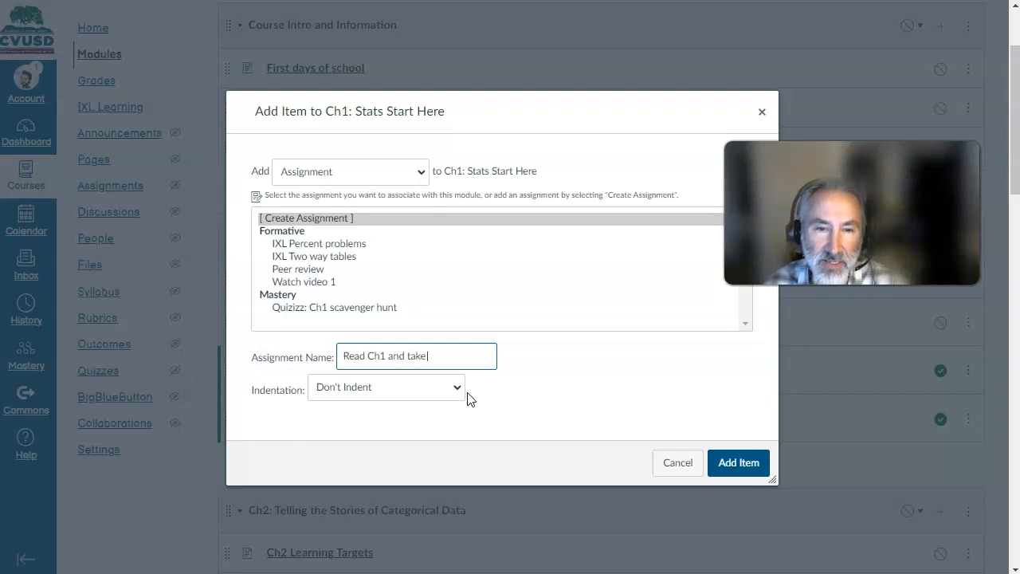
click(755, 469)
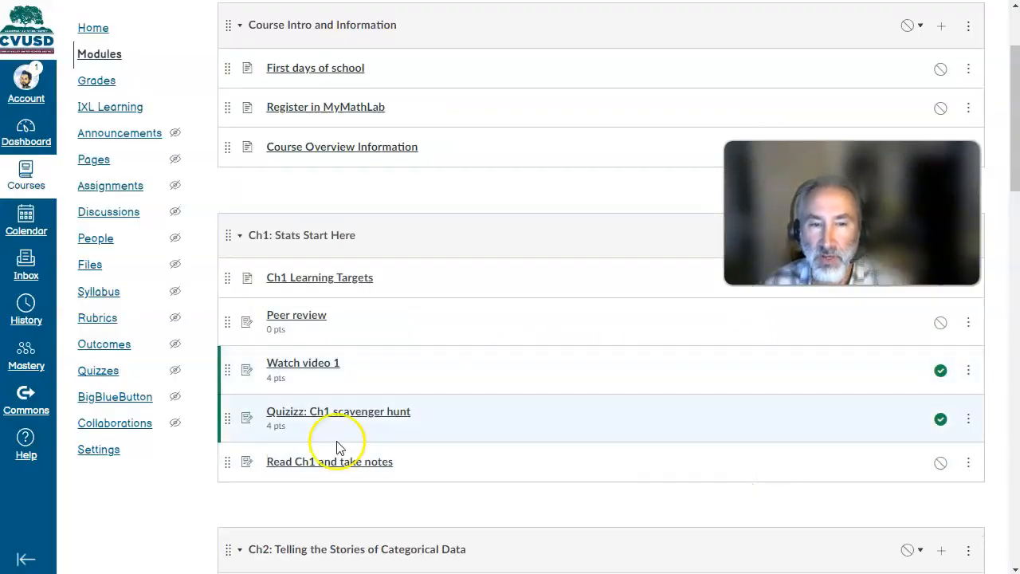
- Open the Read Ch1 and take notes assignment and find the existing rubrics of the Stats 2023-24 planning course for it
click(338, 465)
click(264, 314)
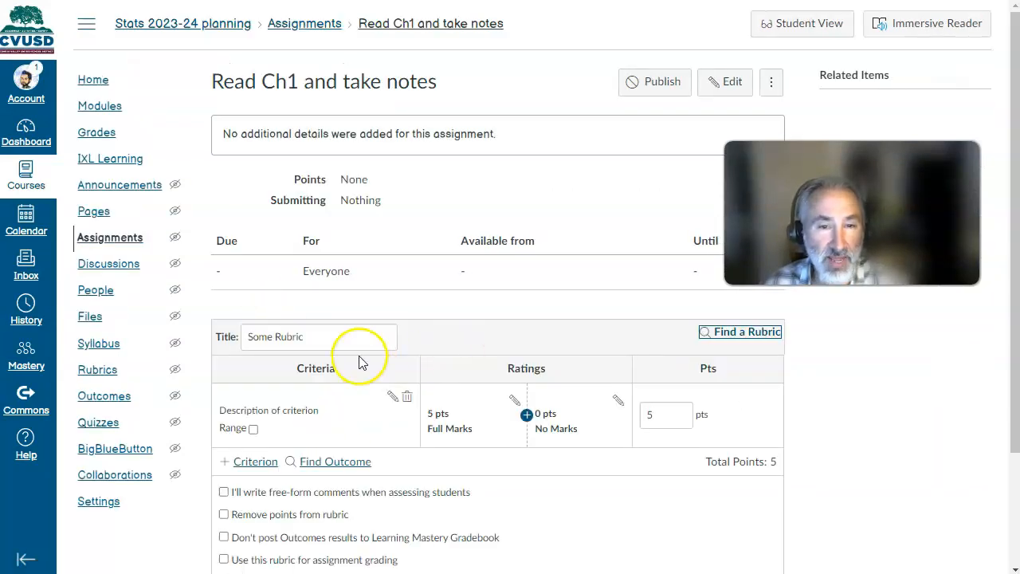
click(734, 332)
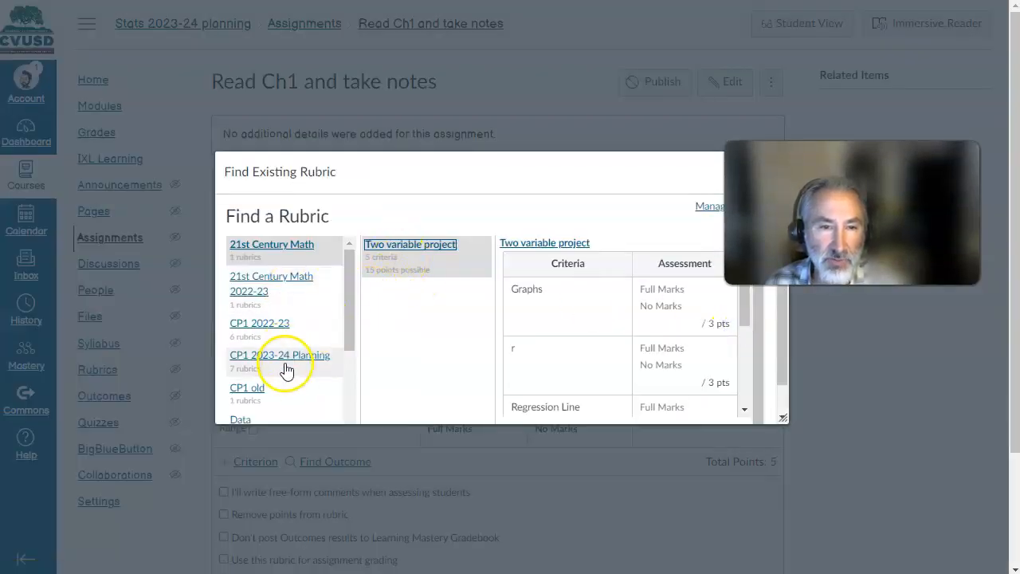
scroll(287, 363, down, 3)
click(288, 407)
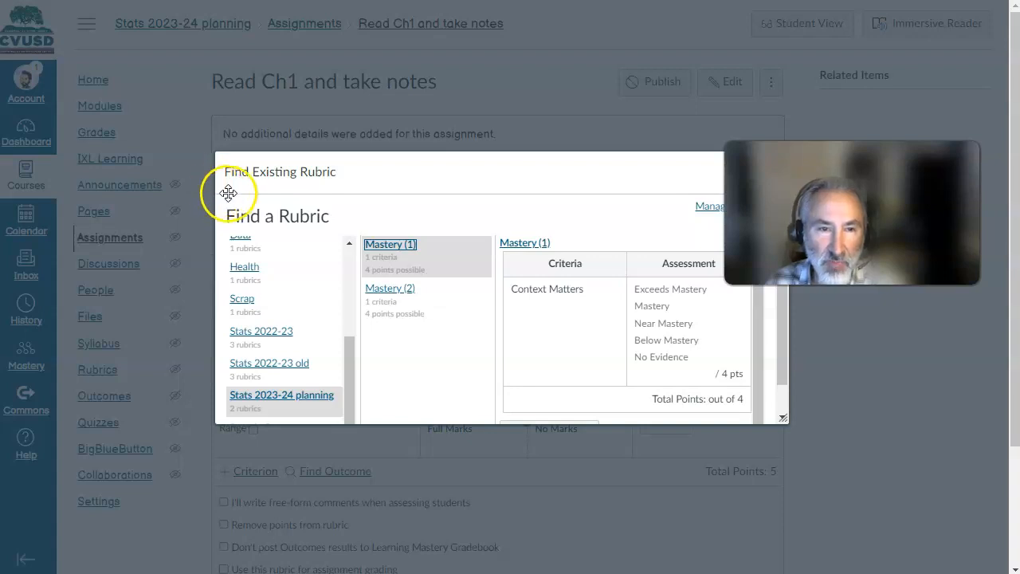
- Widen the rubric finder and compare the criteria and ratings of the Mastery (1) and Mastery (2) rubrics
drag(215, 195, 116, 191)
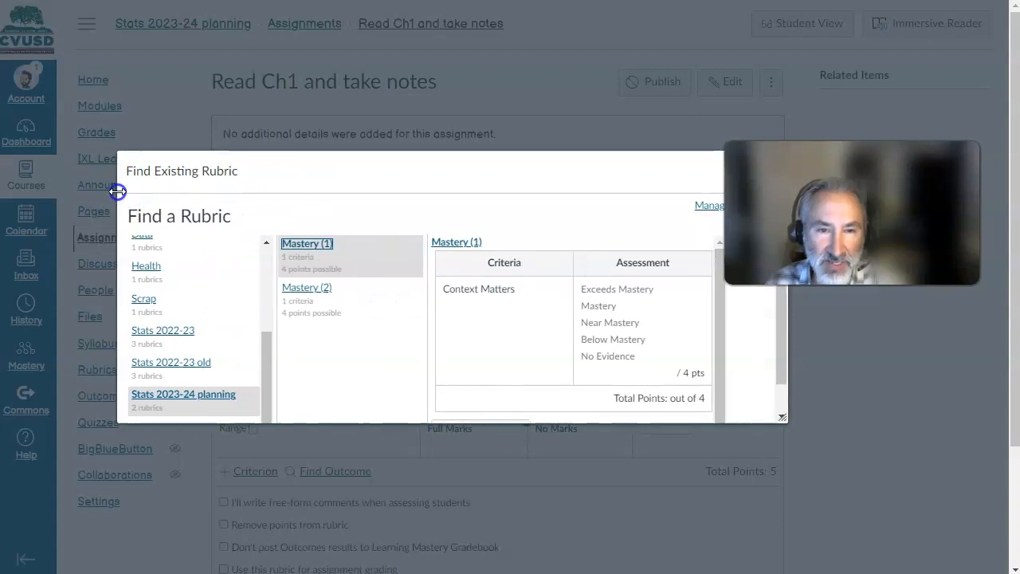
scroll(677, 354, down, 1)
scroll(720, 366, down, 1)
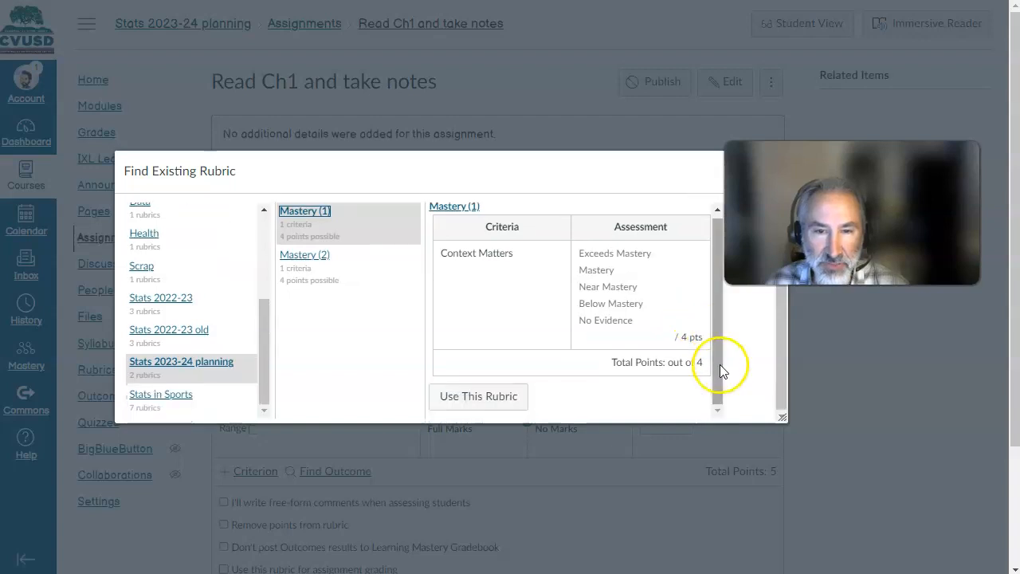
scroll(720, 366, up, 1)
scroll(720, 366, down, 1)
scroll(702, 359, up, 1)
click(359, 300)
scroll(829, 356, down, 2)
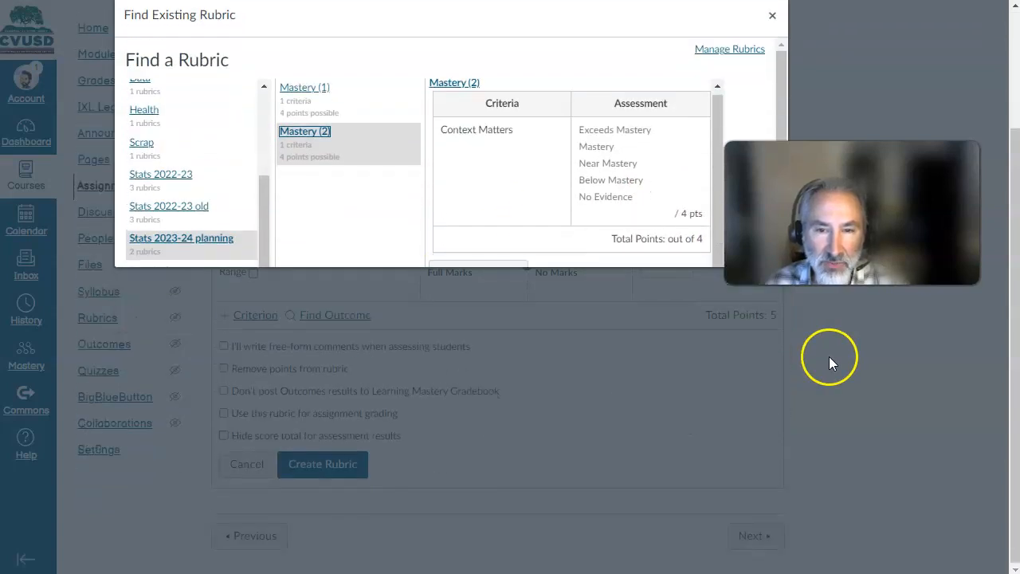
- Attach the Mastery (1) rubric to the assignment
click(372, 111)
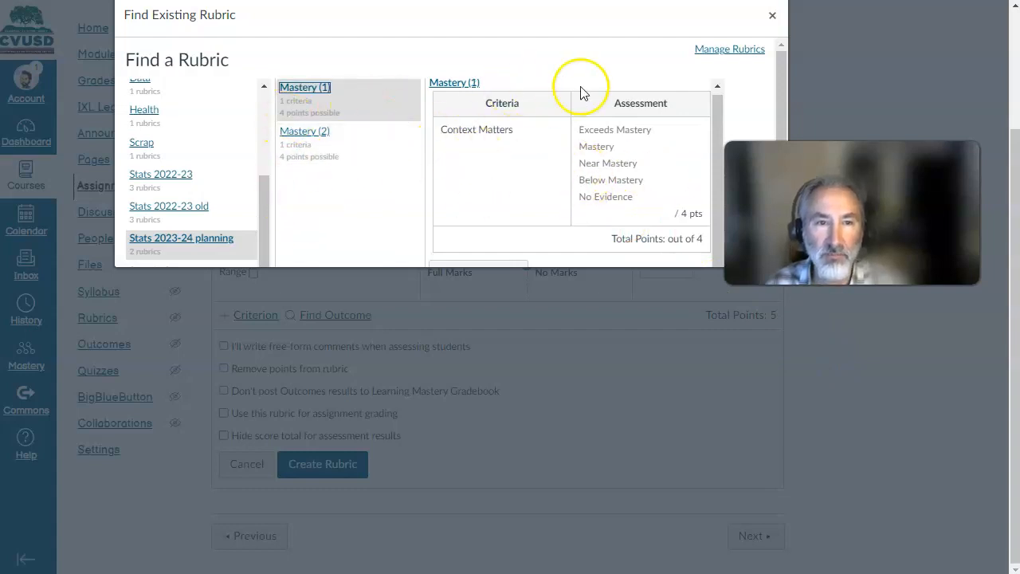
click(773, 20)
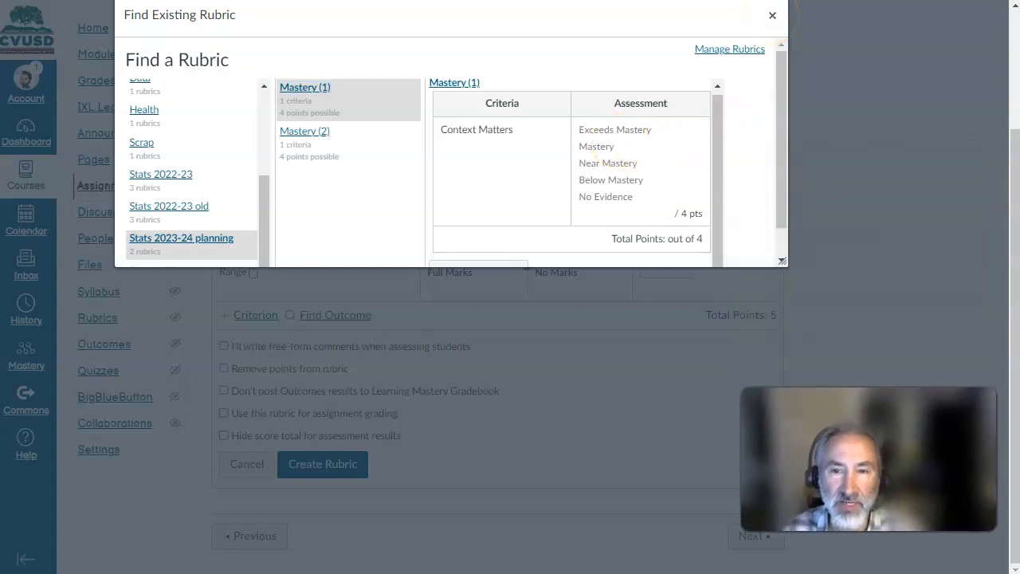
scroll(781, 239, down, 1)
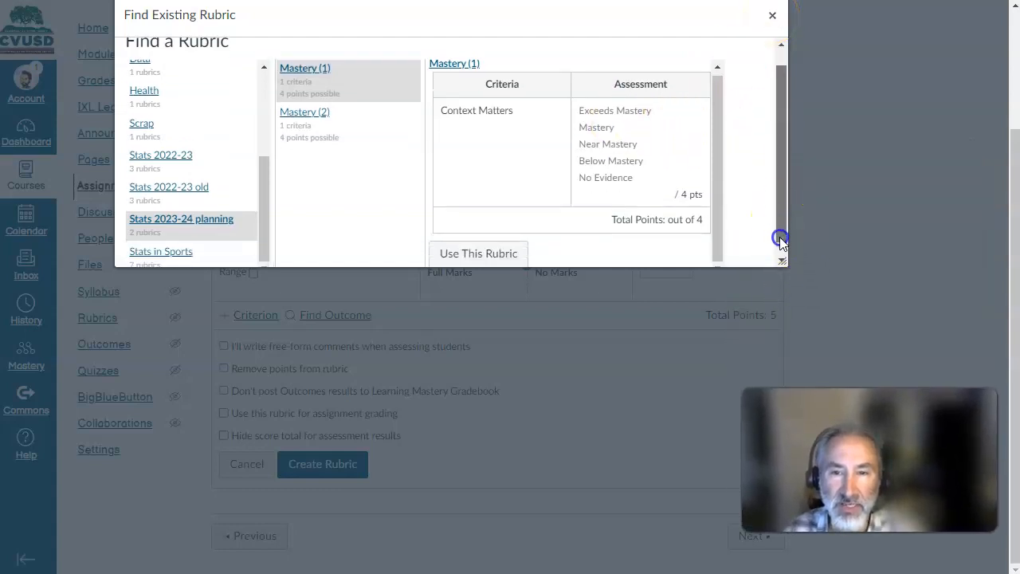
click(479, 241)
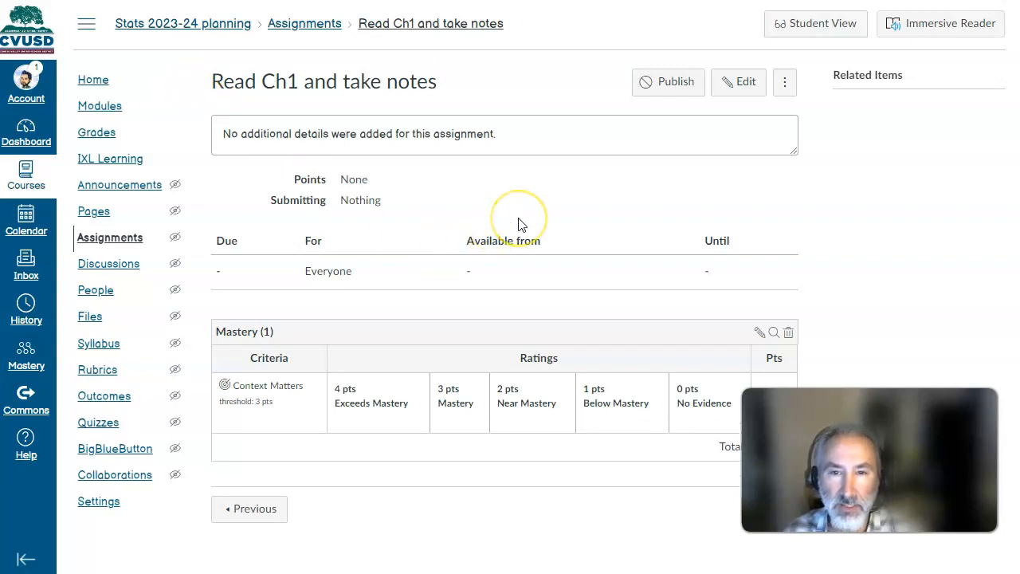
- Publish the Read Ch1 and take notes assignment and return to the course modules
click(667, 83)
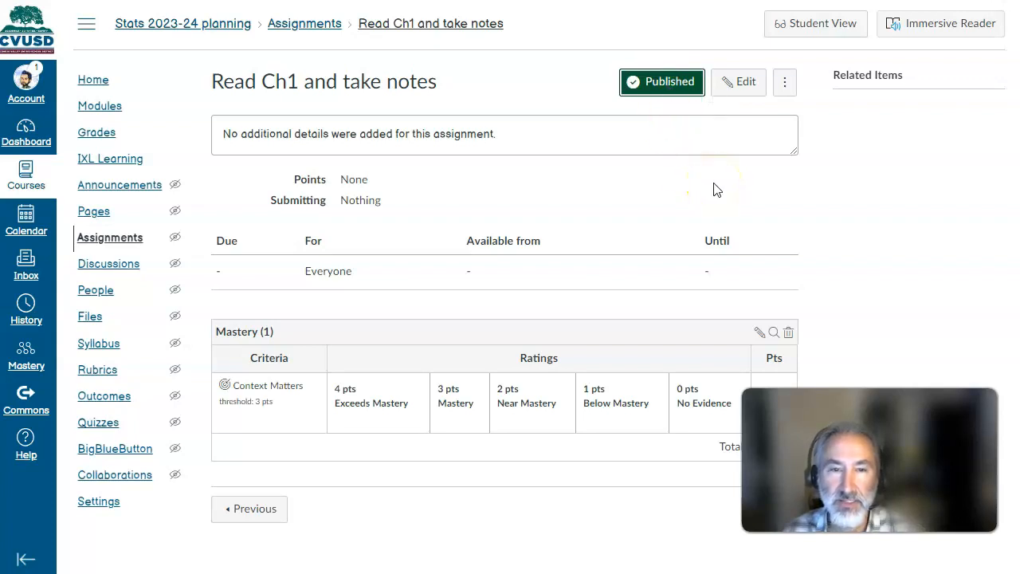
click(101, 106)
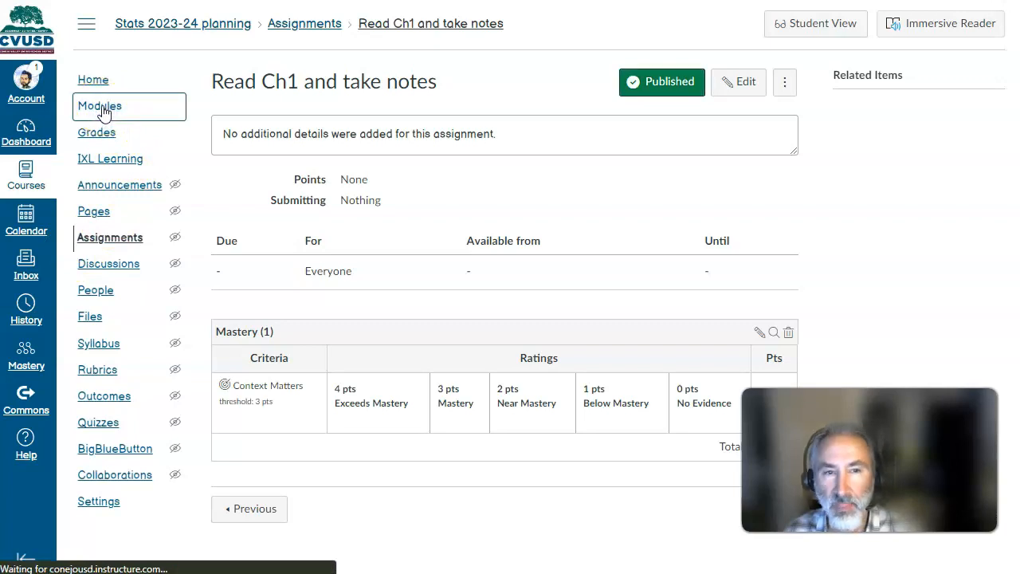
- Create a new assignment named Quiz 2 in the Ch1: Stats Start Here module
scroll(426, 279, down, 3)
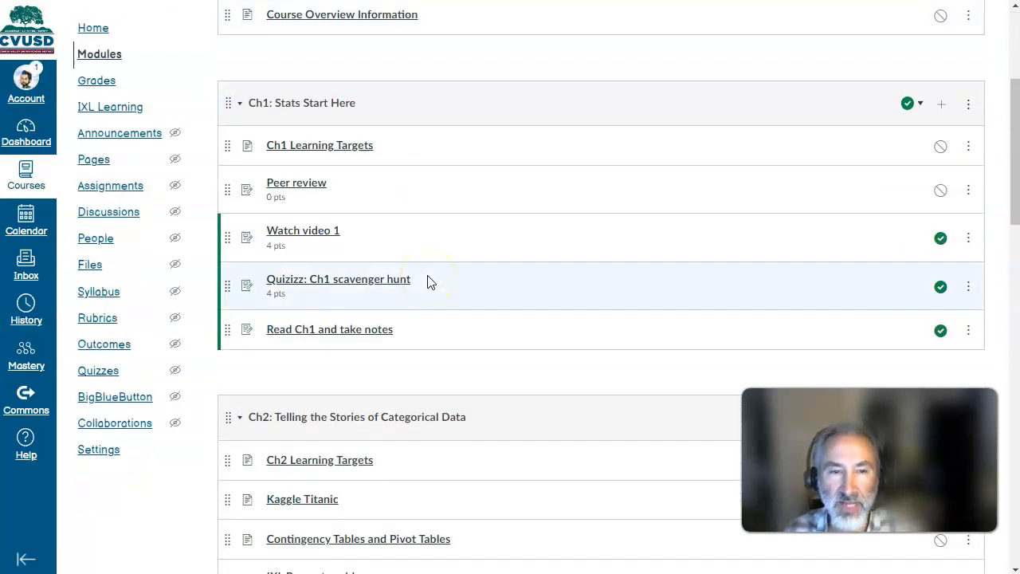
click(943, 109)
click(378, 176)
click(376, 171)
click(327, 220)
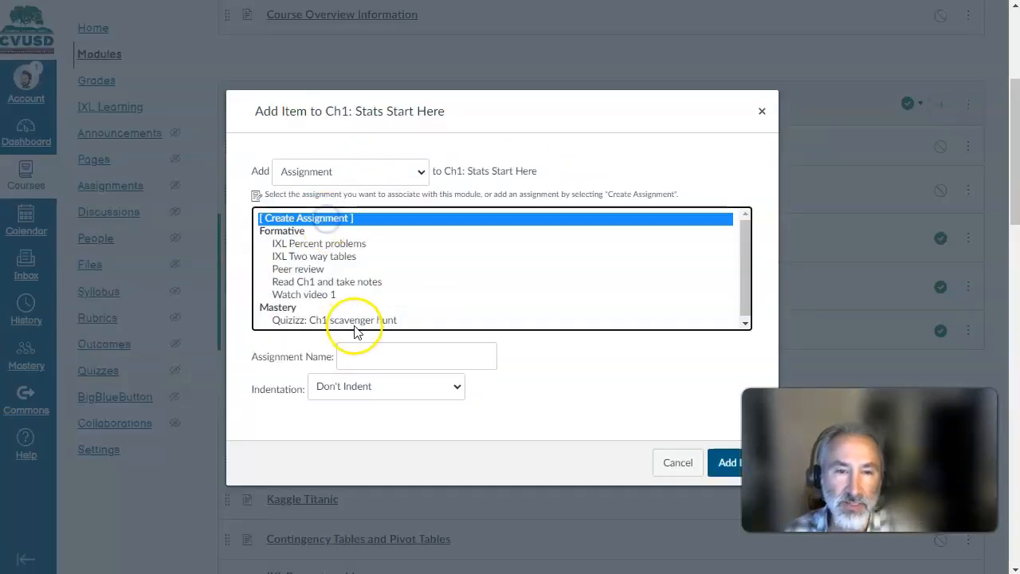
click(370, 351)
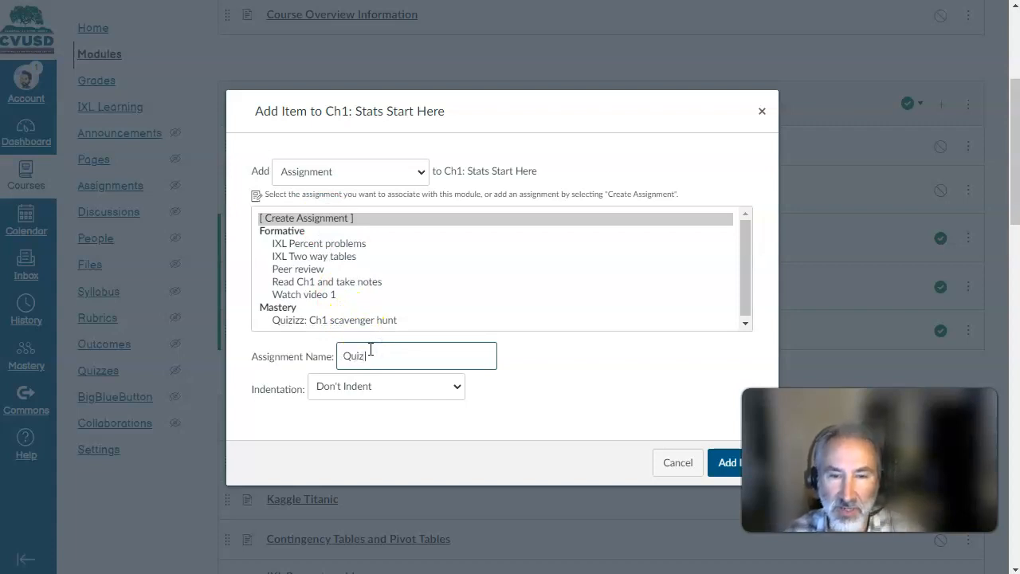
click(722, 463)
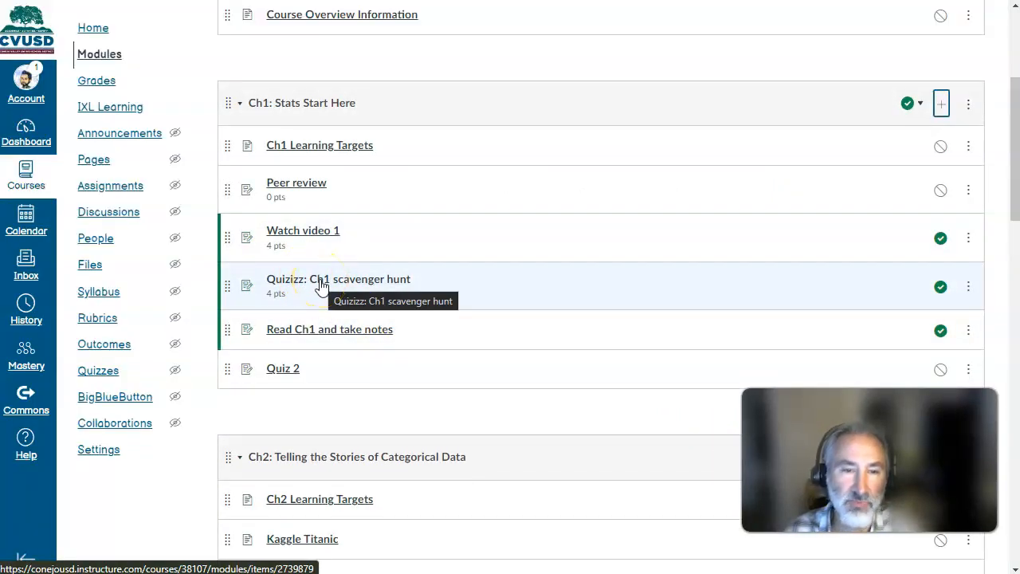
- Open Quiz 2 and attach the existing Mastery (1) rubric from the Stats 2023-24 planning course
click(287, 371)
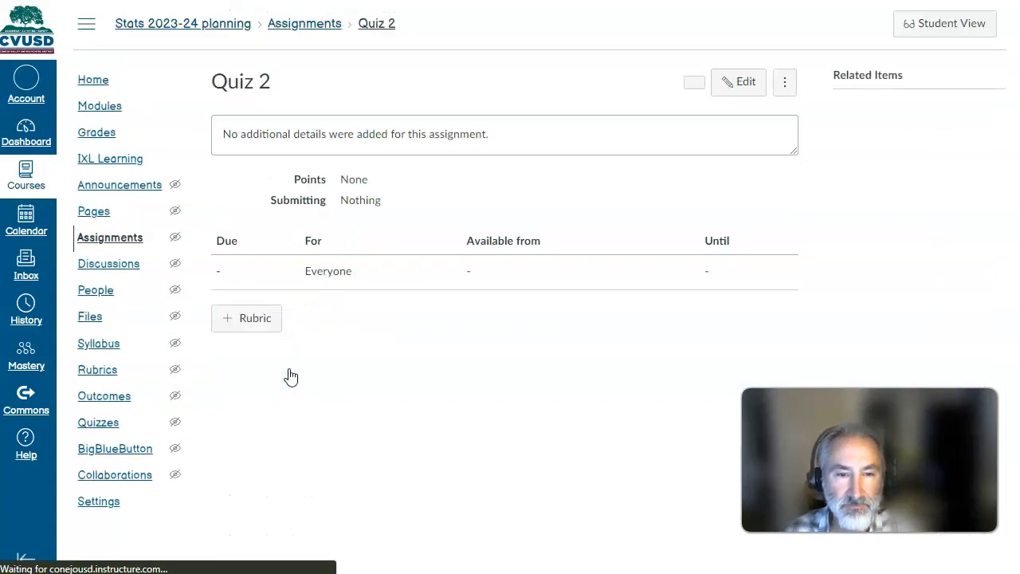
click(236, 319)
click(727, 335)
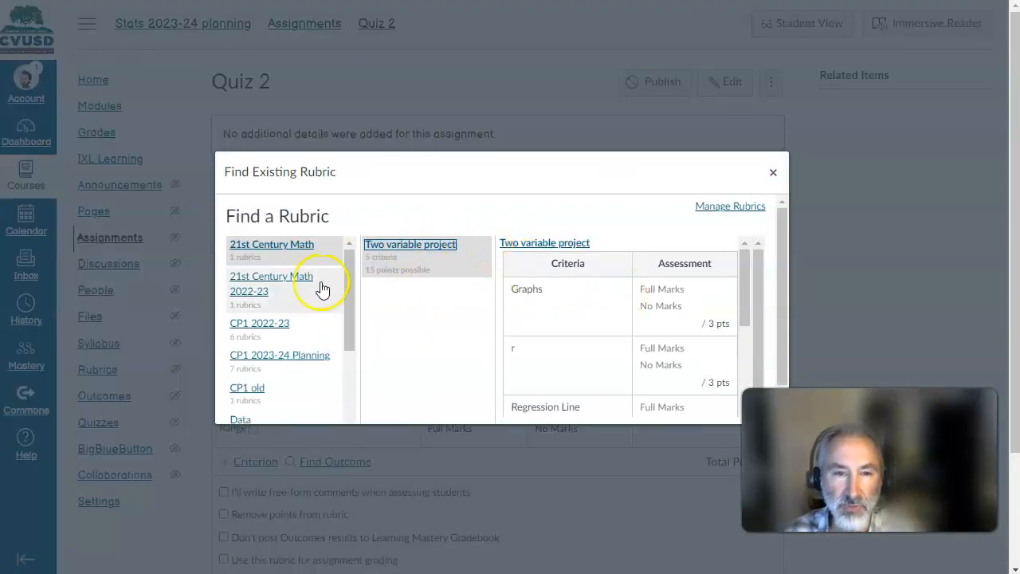
scroll(255, 363, down, 3)
click(287, 395)
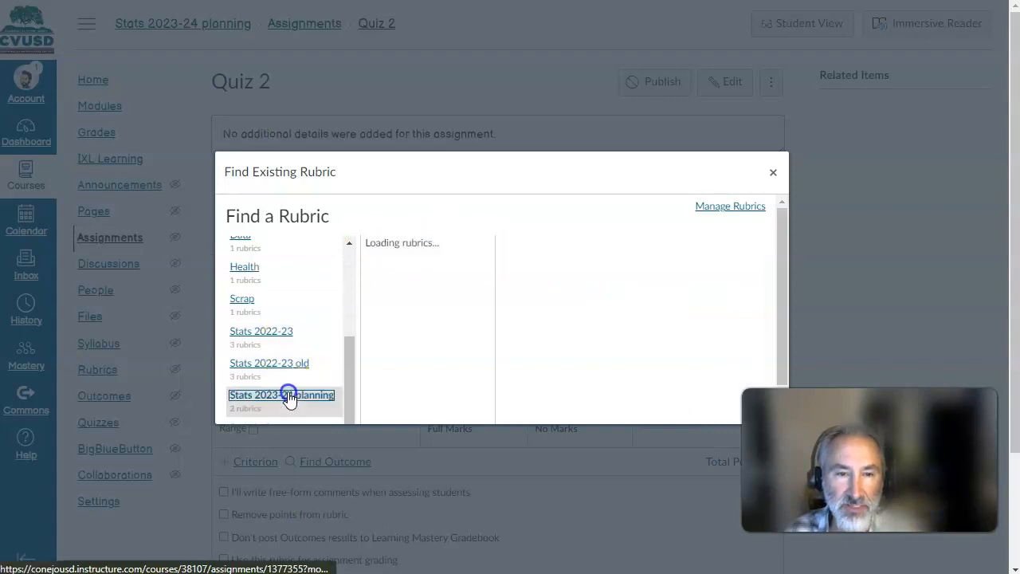
click(421, 246)
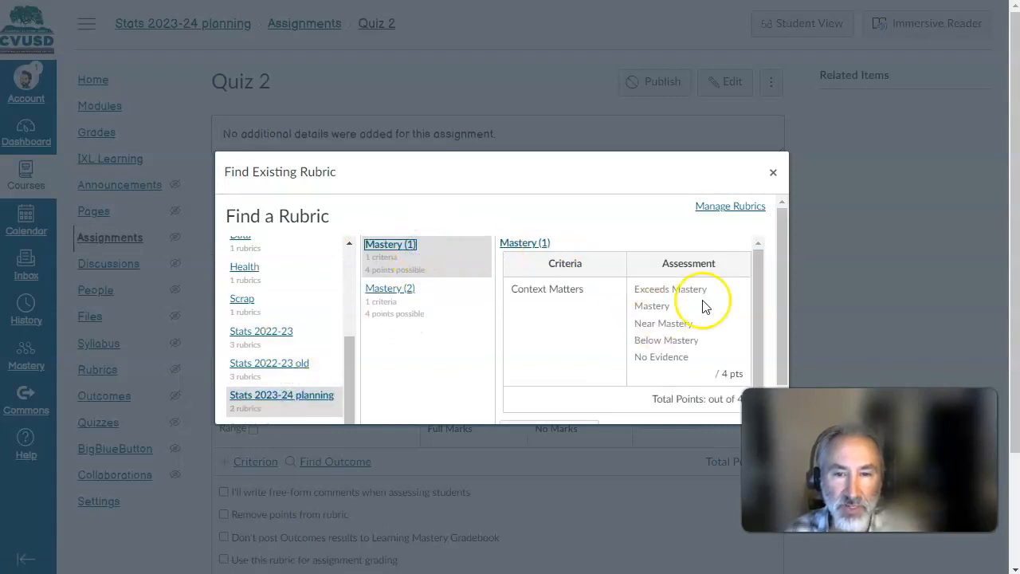
scroll(767, 296, down, 1)
click(550, 400)
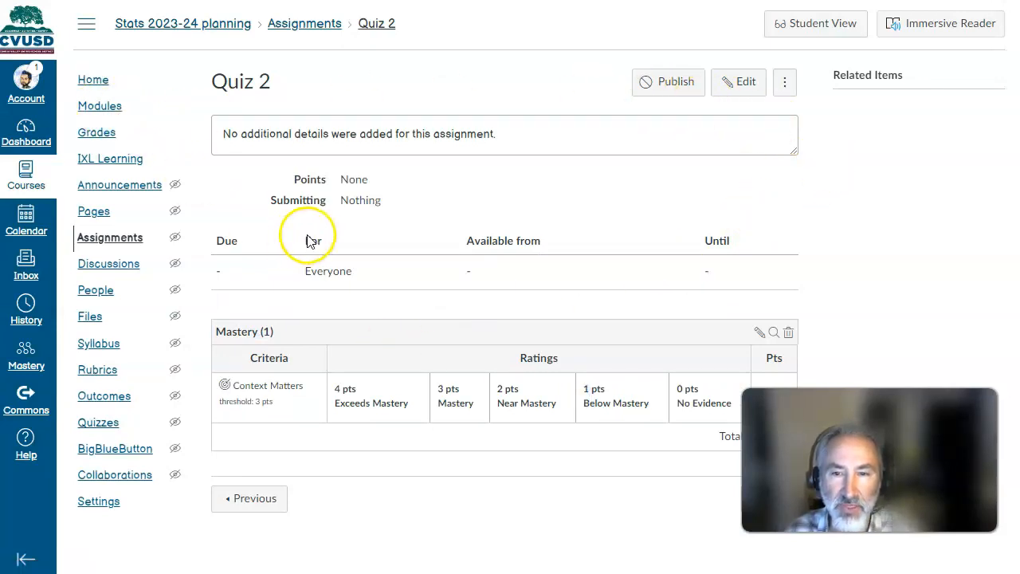
- Return to the course modules and publish Quiz 2
click(94, 107)
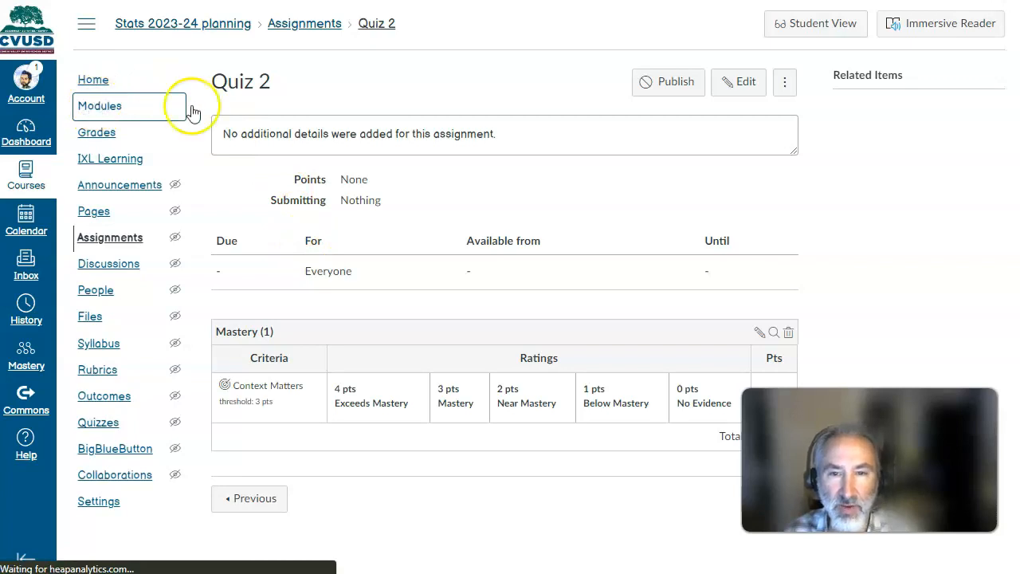
scroll(417, 271, down, 3)
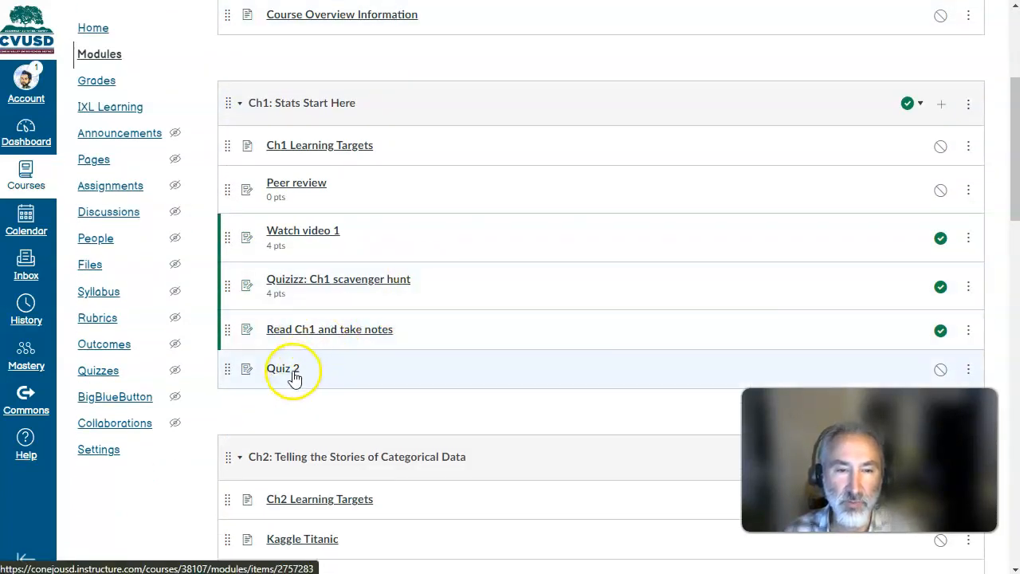
click(940, 369)
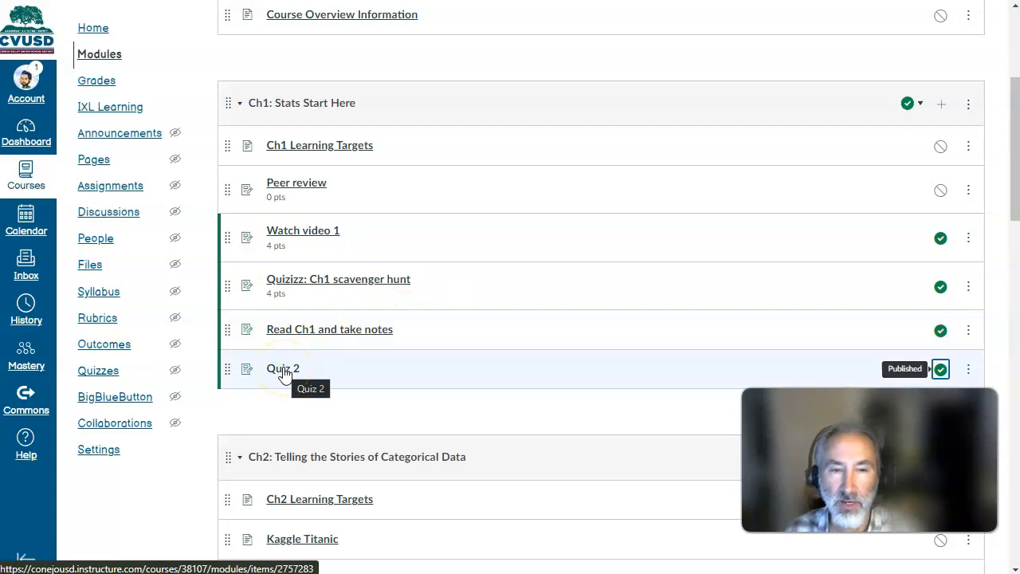
- View the Read Ch1 and take notes assignment, then review and collapse the Formative and Mastery groups in the assignment list
click(296, 333)
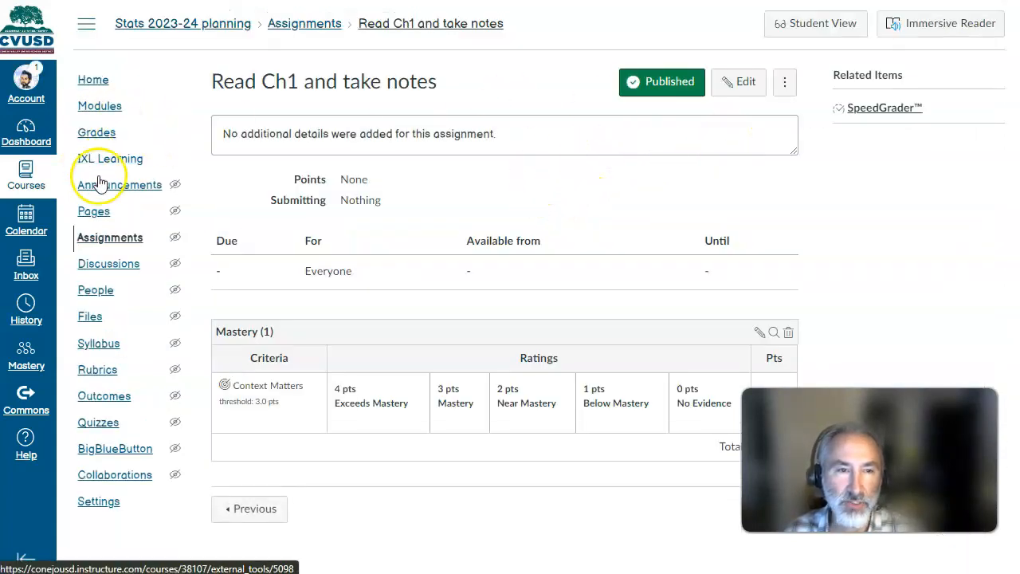
click(106, 238)
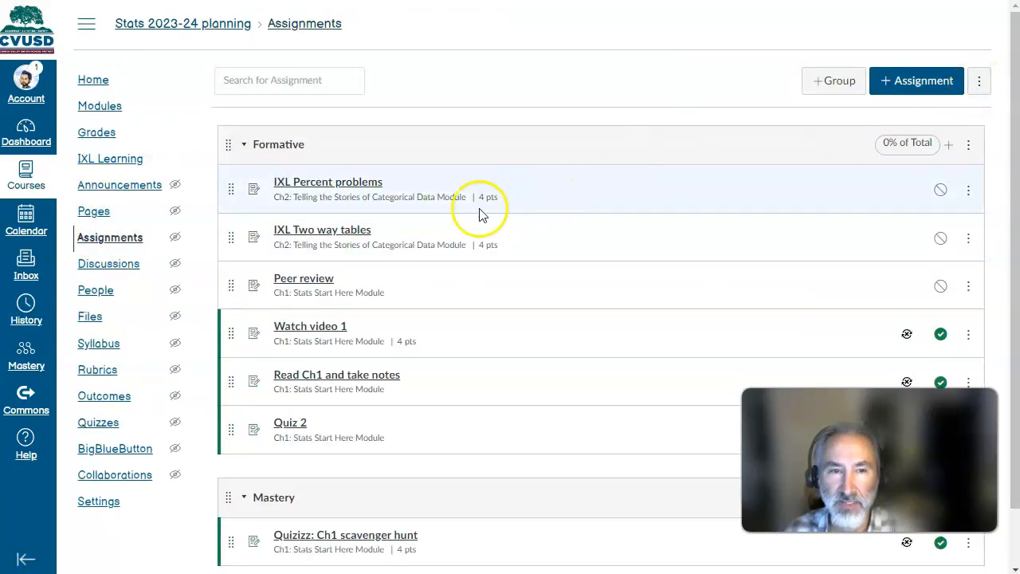
click(244, 144)
click(250, 213)
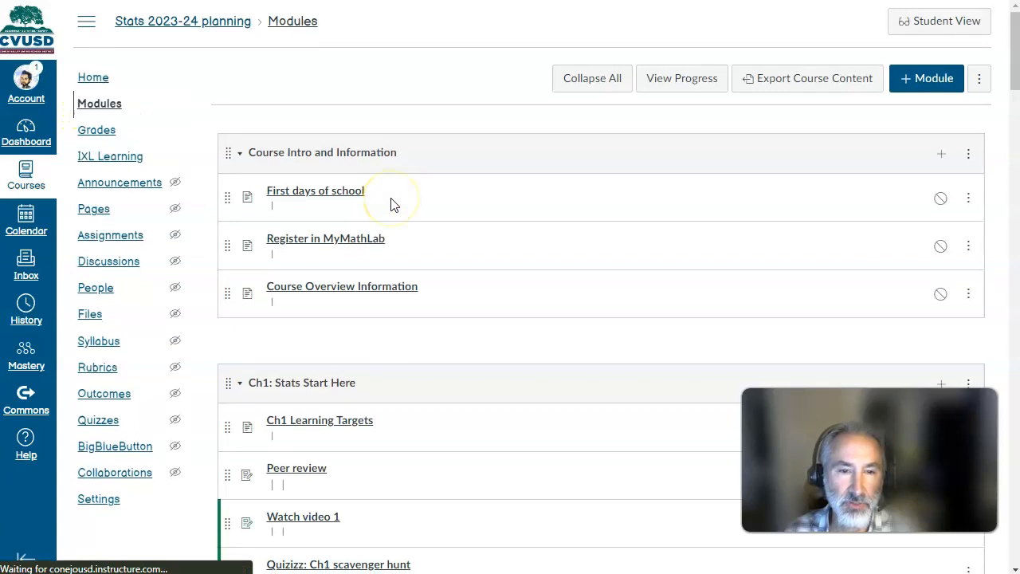
- Edit Read Ch1 and take notes in the Ch1 module, setting it to 4 points and excluding it from the final grade
scroll(389, 203, down, 3)
click(312, 331)
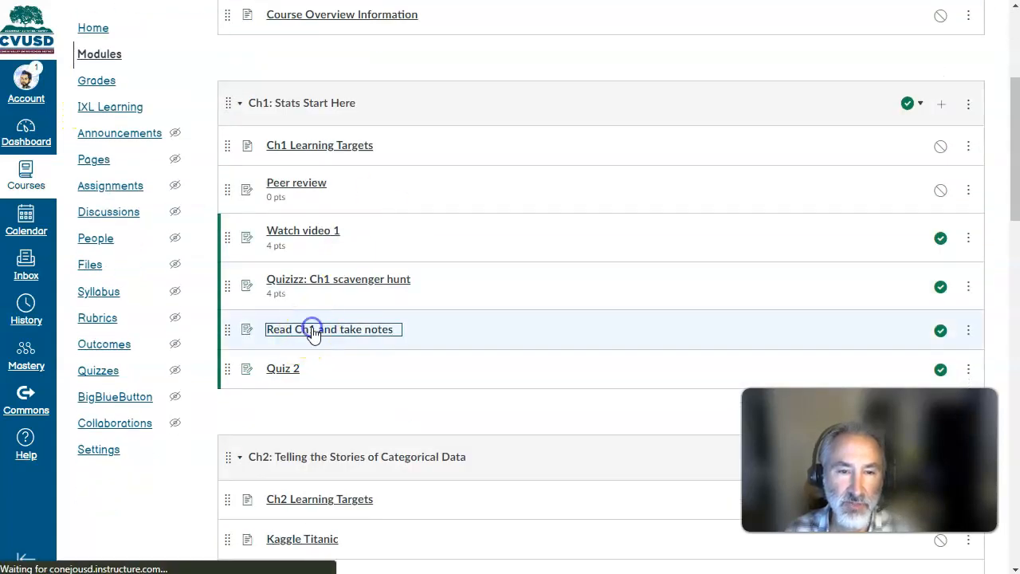
click(727, 88)
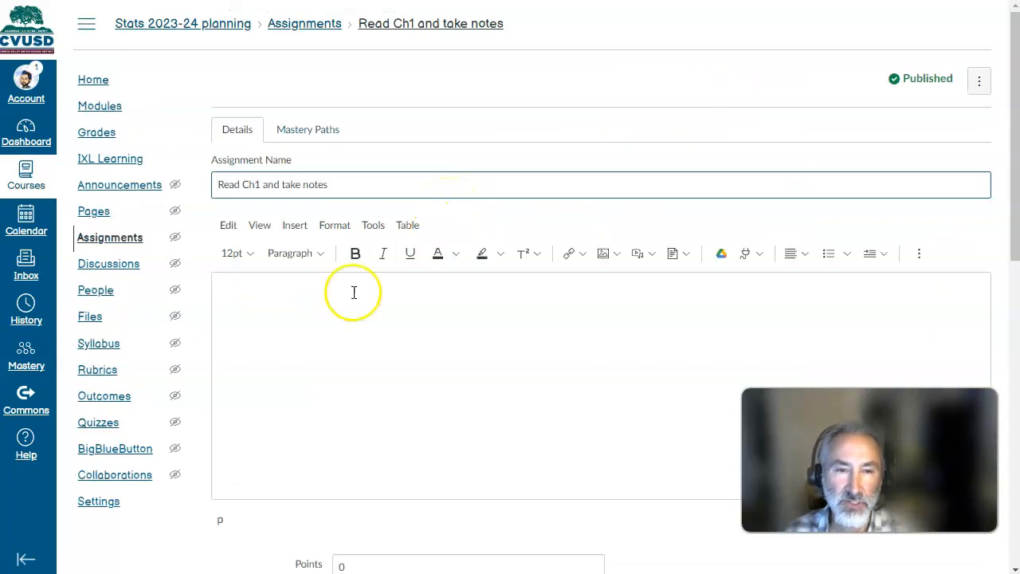
scroll(343, 297, down, 3)
double_click(334, 302)
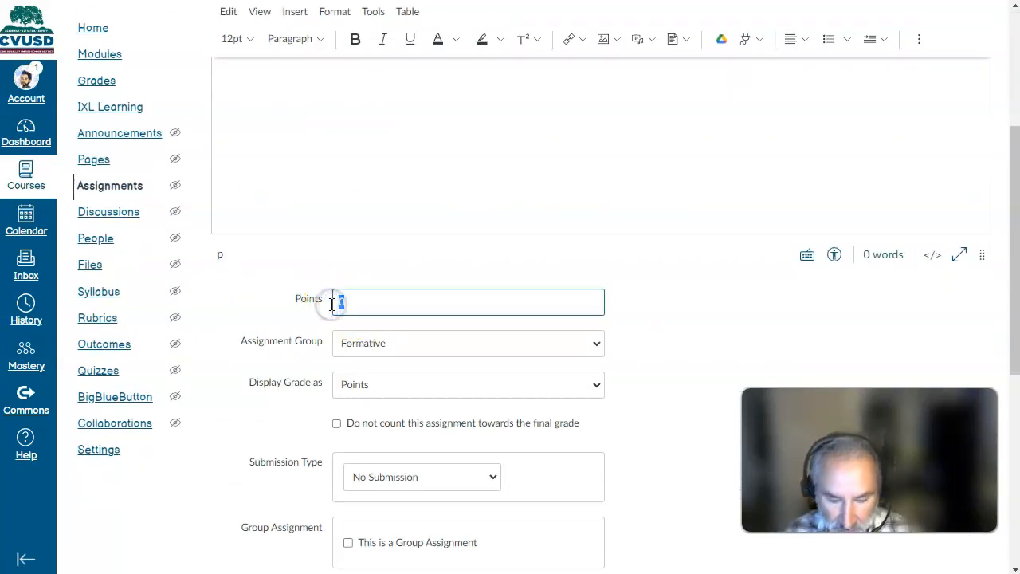
scroll(331, 304, down, 2)
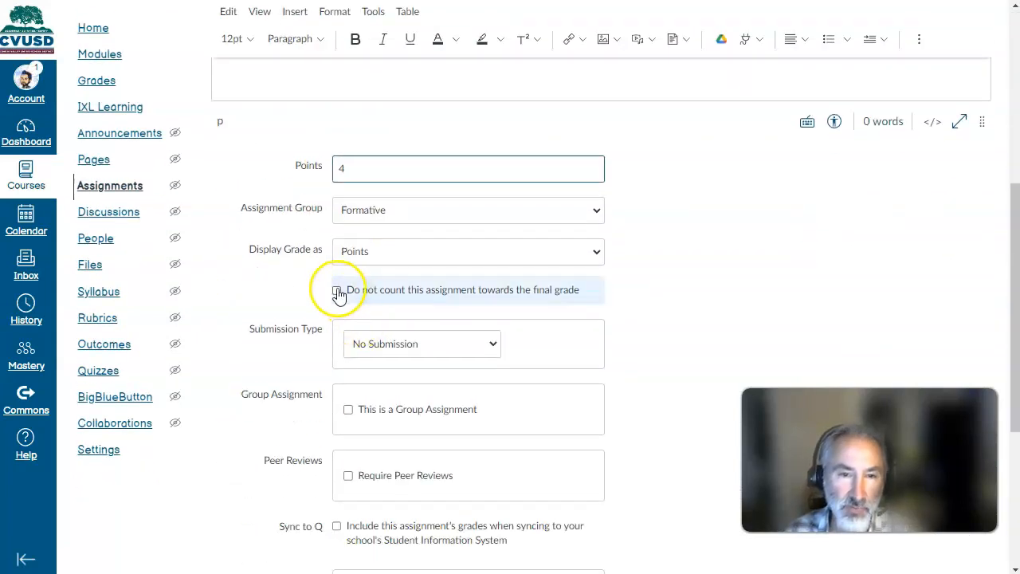
click(337, 292)
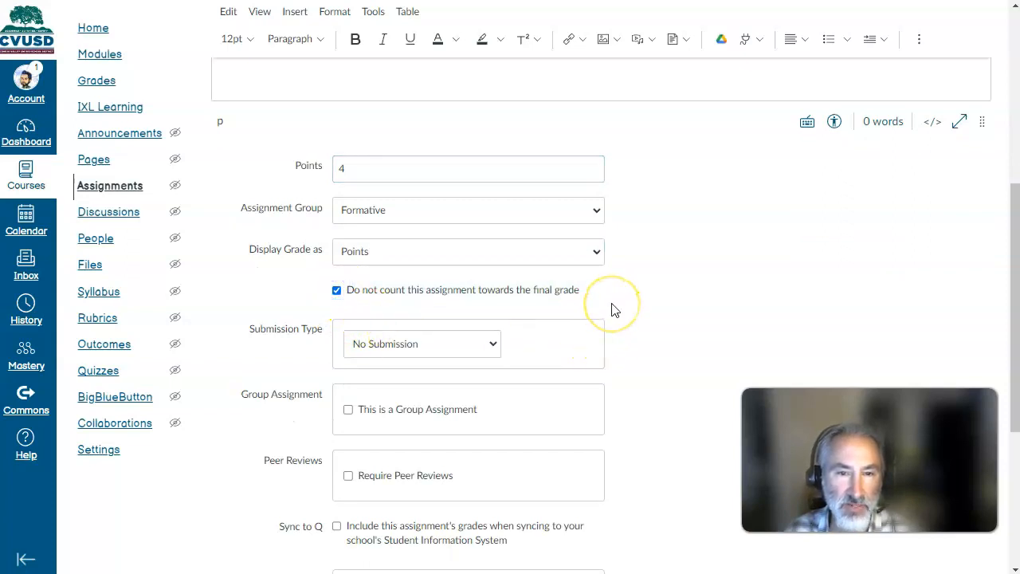
- Choose Formative as the assignment group for Read Ch1 and take notes and save the assignment
click(555, 212)
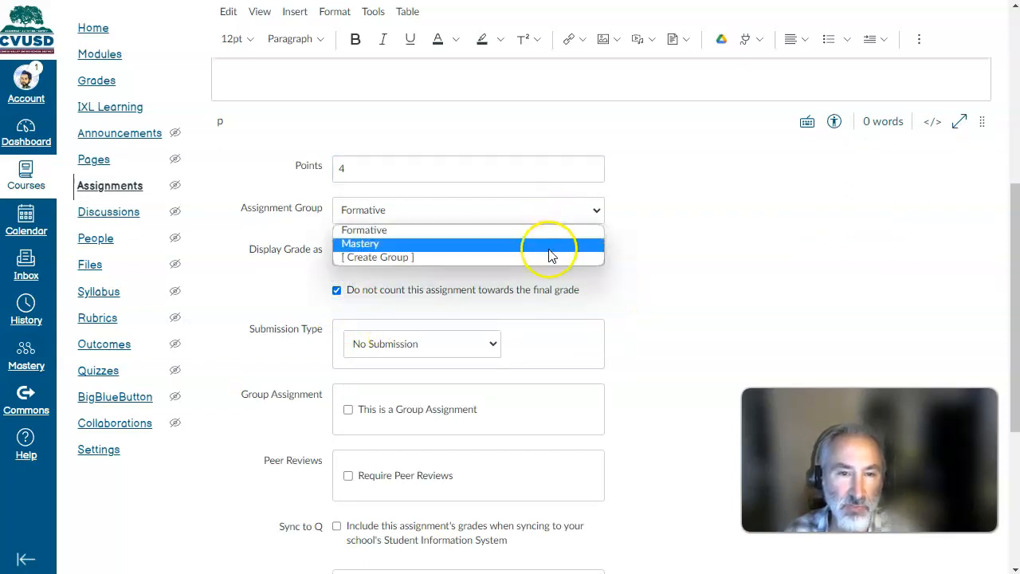
click(547, 232)
scroll(678, 280, down, 4)
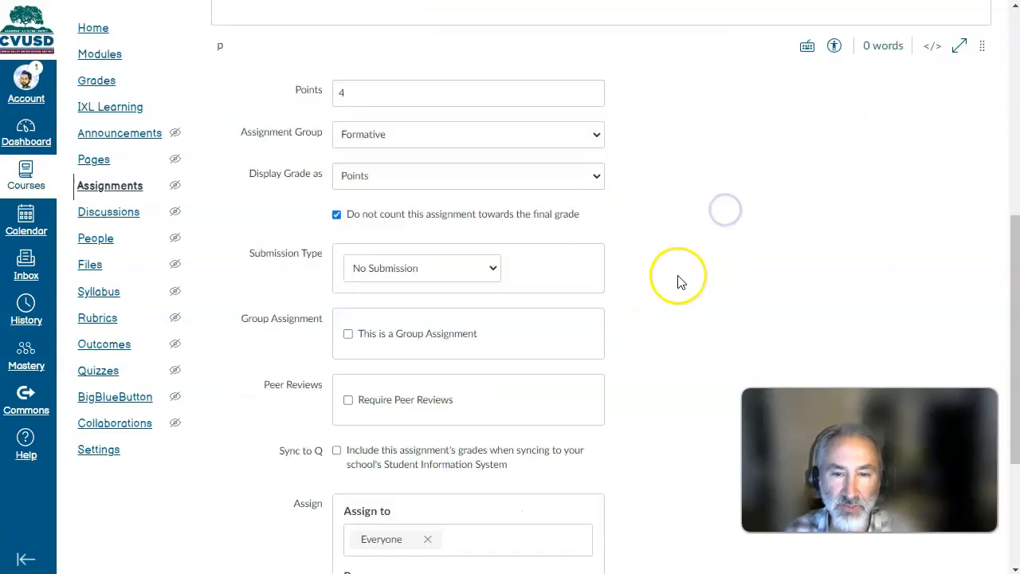
click(956, 542)
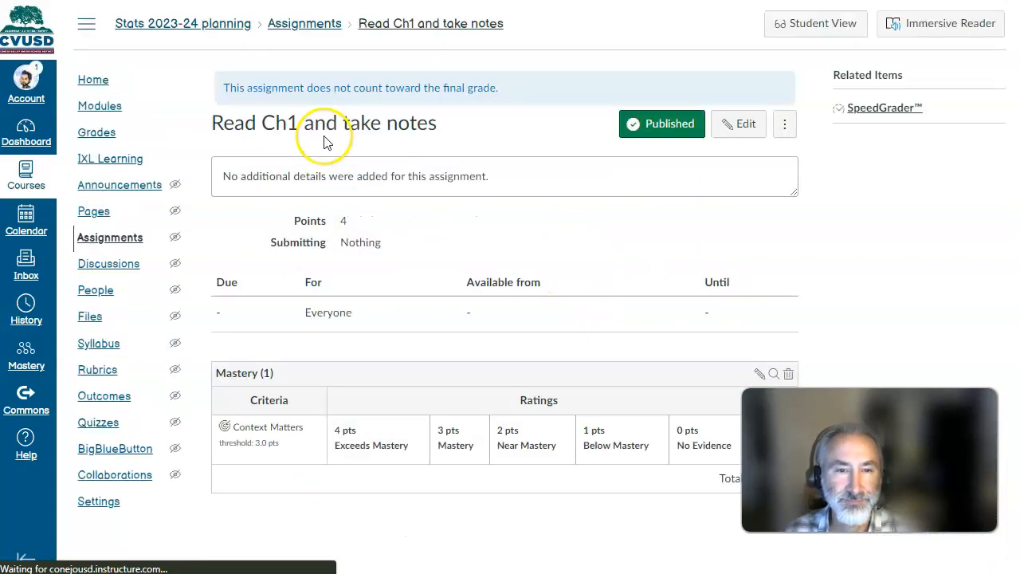
- Open Quiz 2 from the Ch1 module for editing and set its points to 4
click(97, 107)
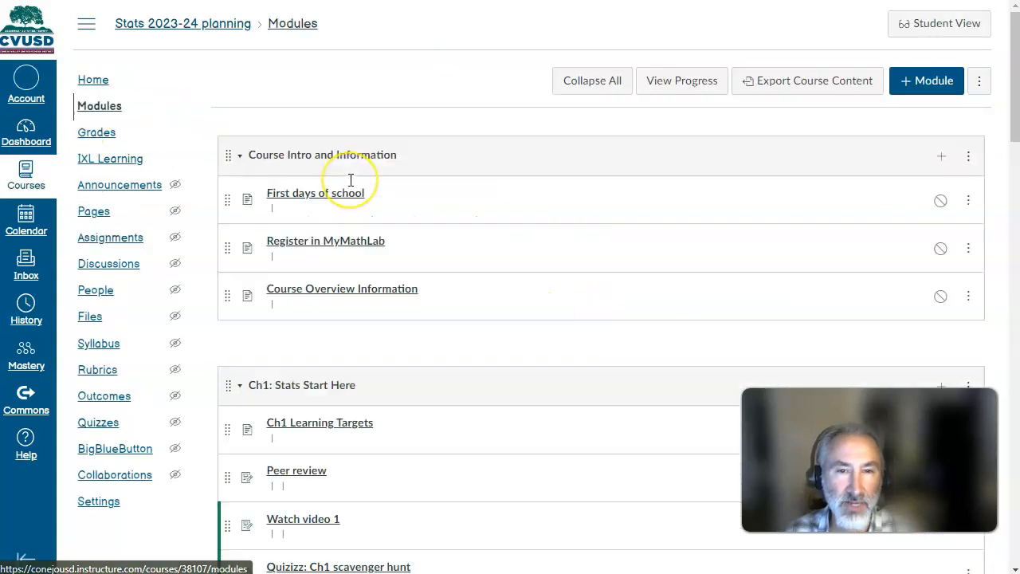
scroll(353, 178, down, 5)
click(286, 251)
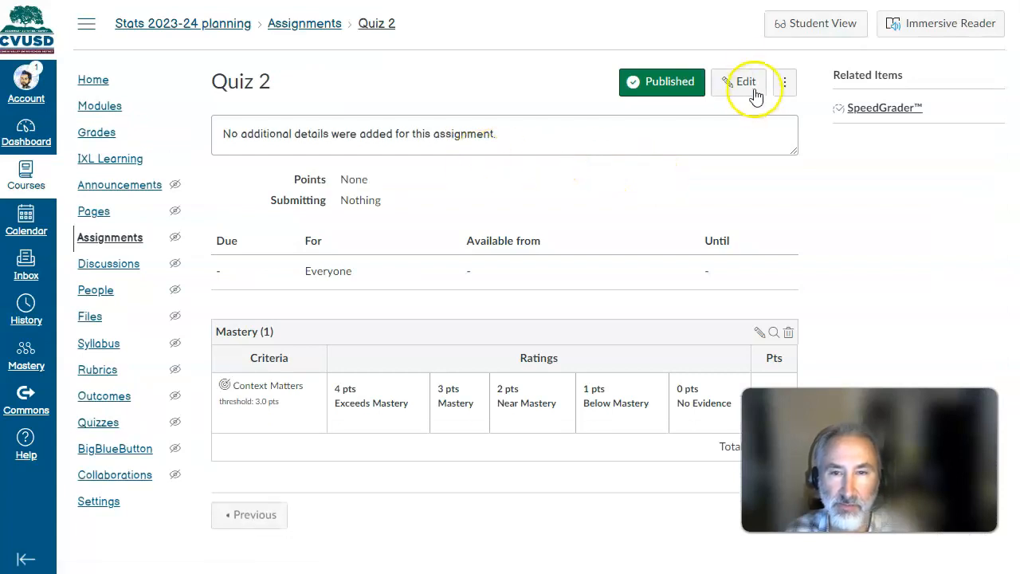
click(745, 84)
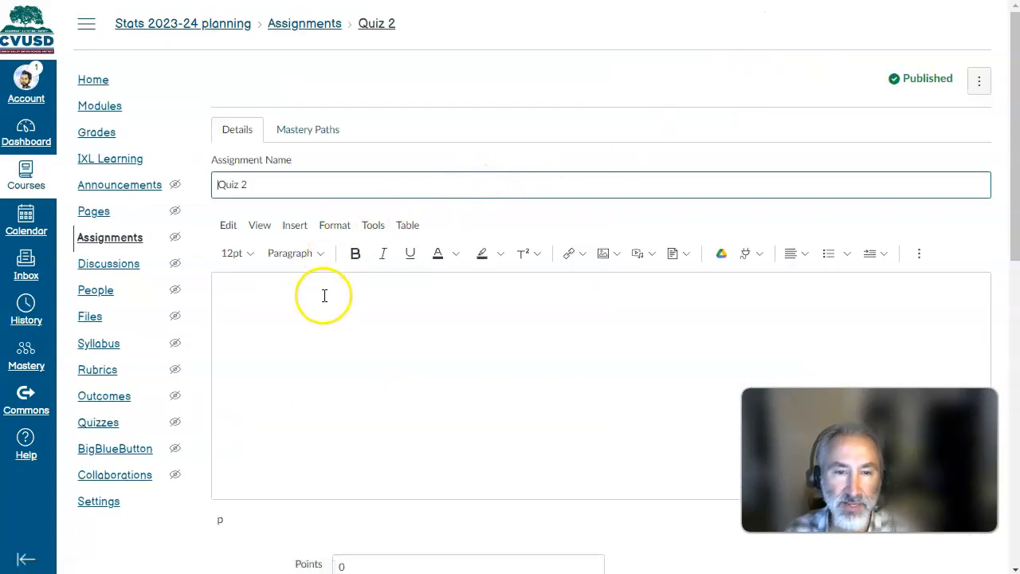
scroll(323, 295, down, 5)
click(327, 167)
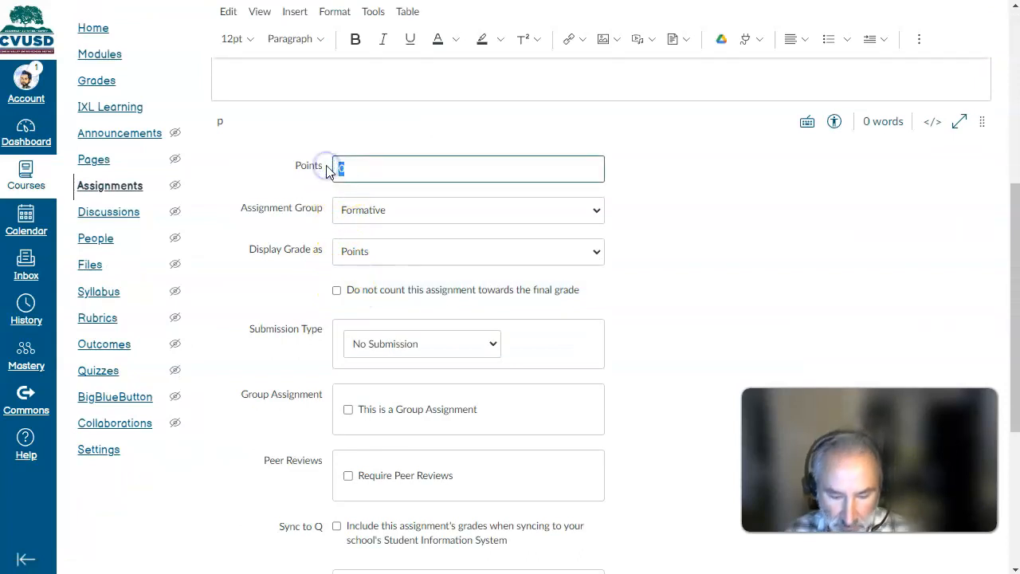
- Assign Quiz 2 to the Mastery assignment group and save the assignment
click(401, 226)
click(398, 242)
click(676, 239)
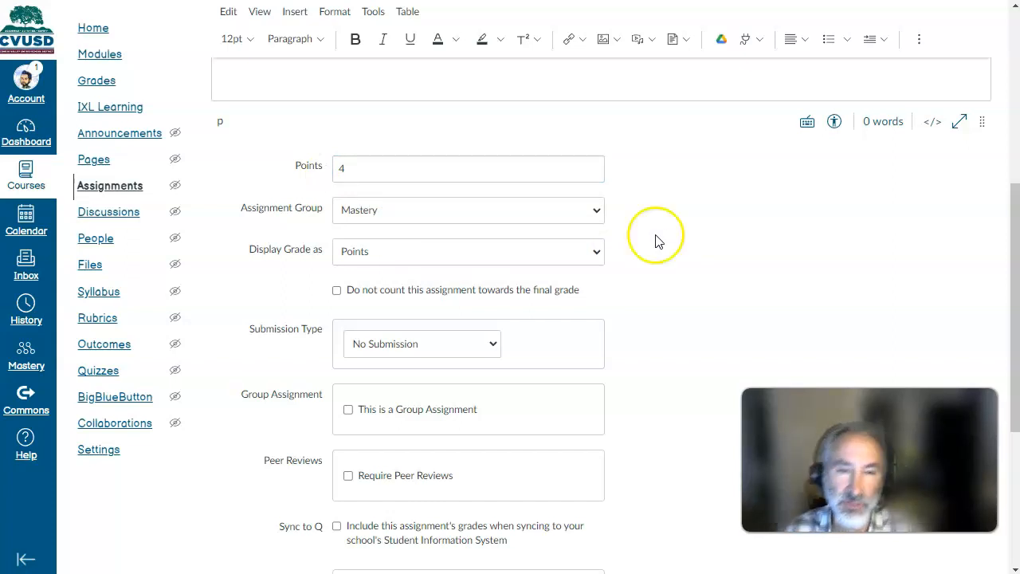
scroll(652, 241, down, 4)
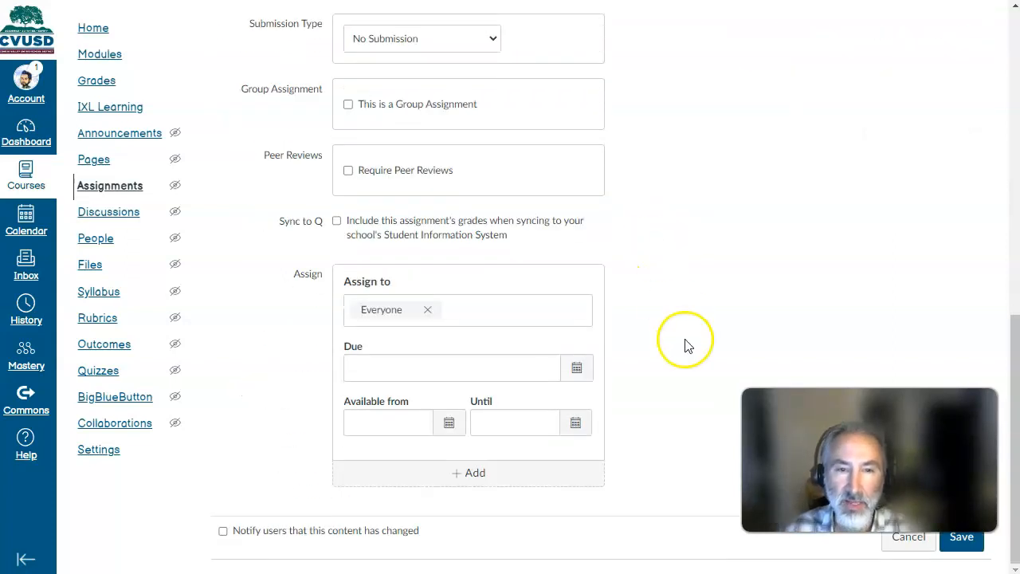
click(960, 539)
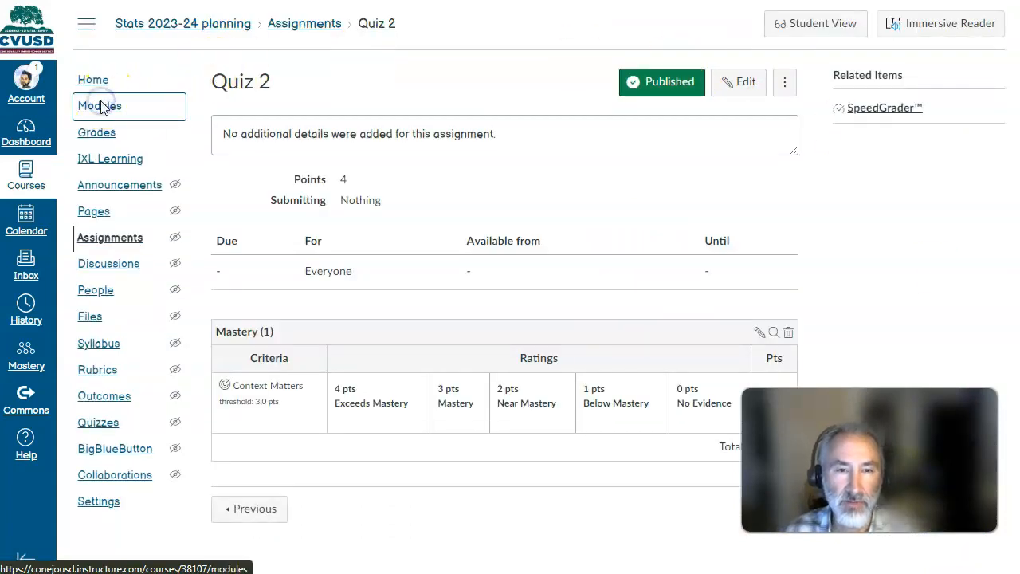
- Return to the course modules and check the points listed for the Ch1 assignments
click(100, 107)
scroll(439, 266, down, 3)
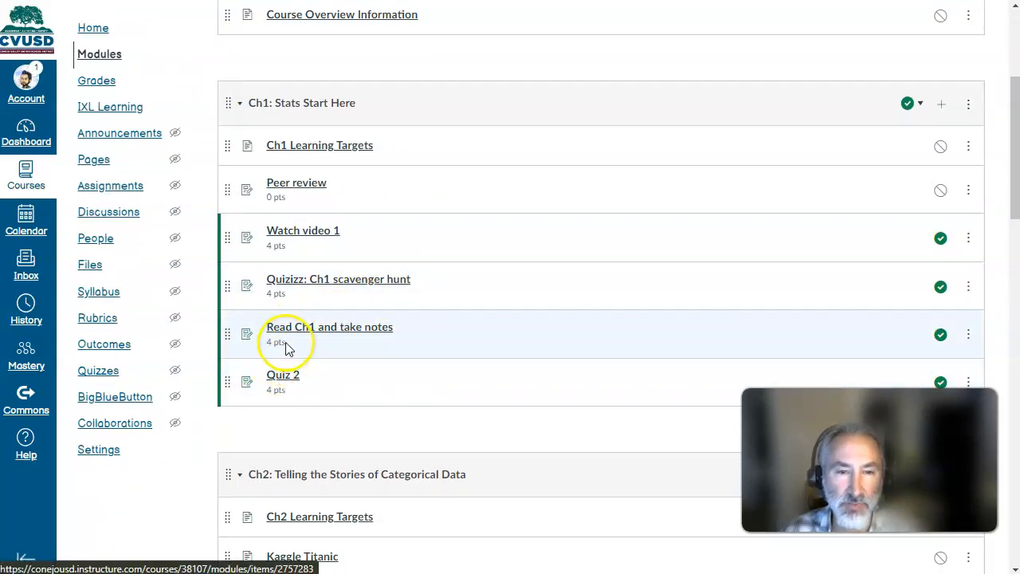
scroll(300, 349, up, 3)
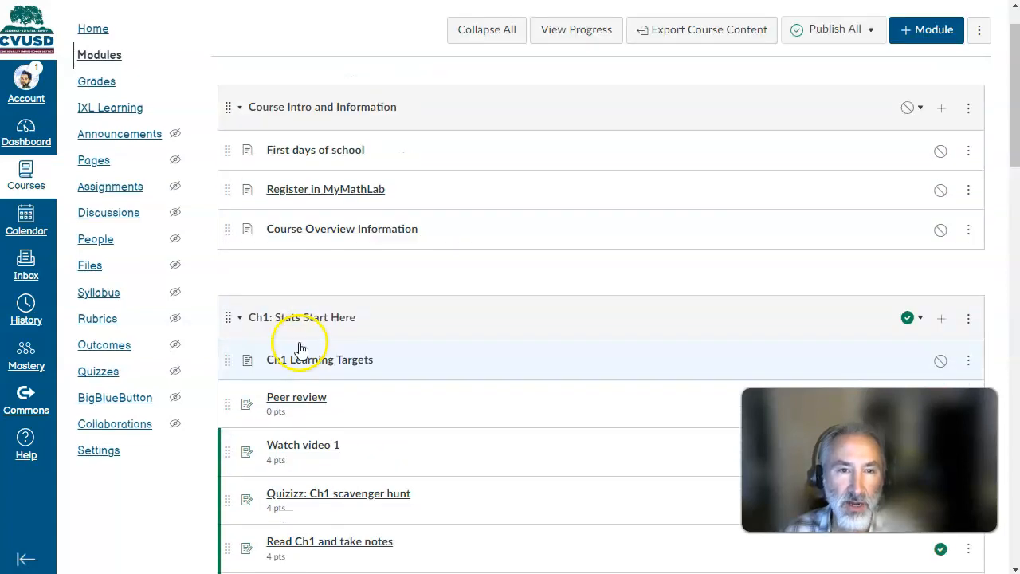
scroll(299, 348, up, 1)
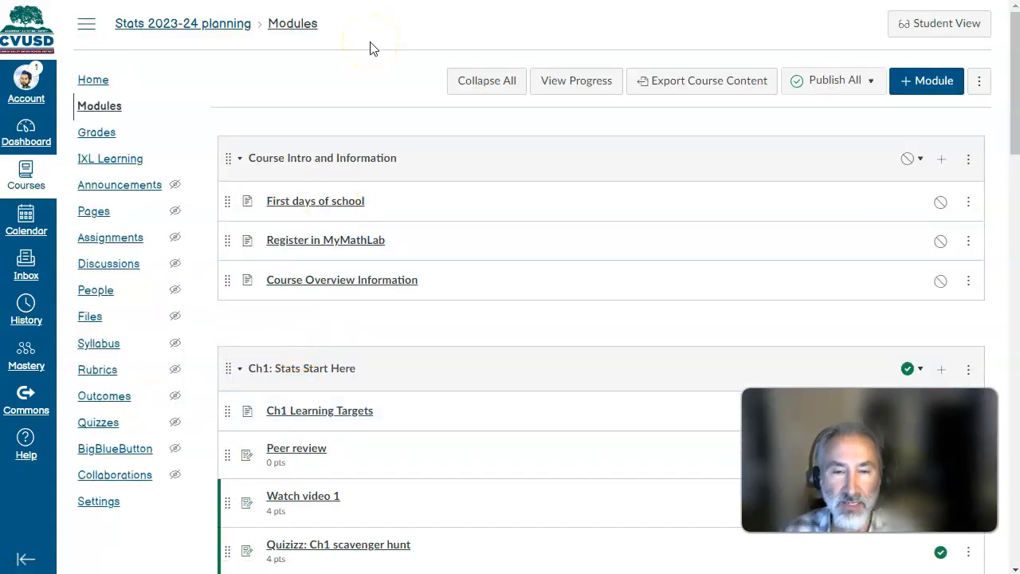
click(86, 25)
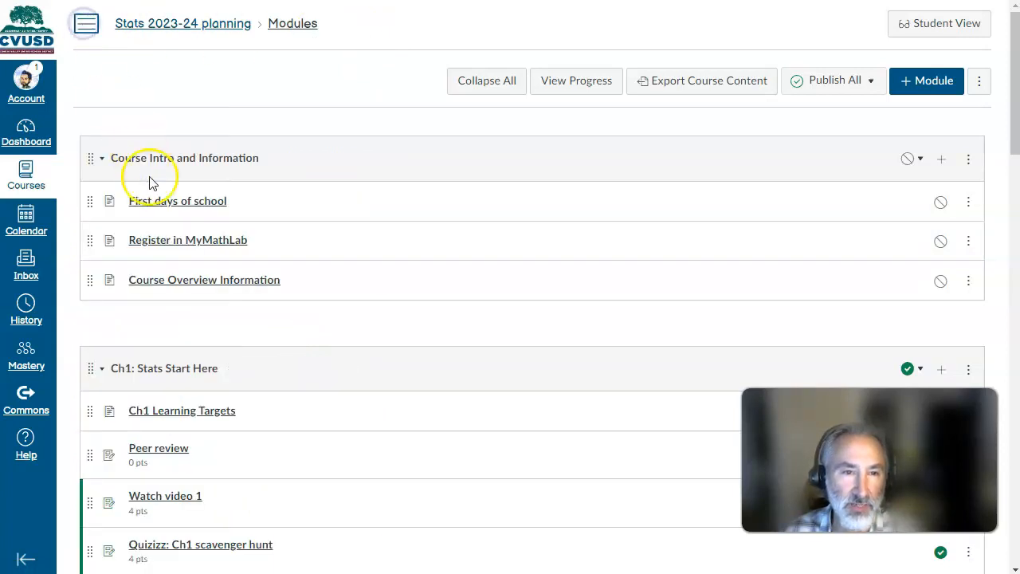
click(88, 26)
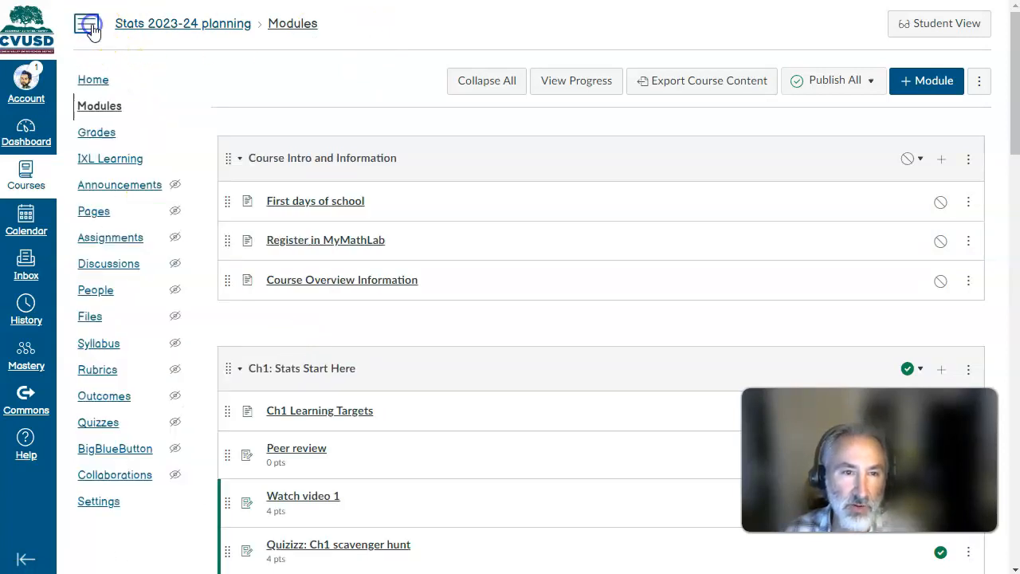
- Open the course grades and switch to the regular Gradebook to view the assignment scores
click(104, 130)
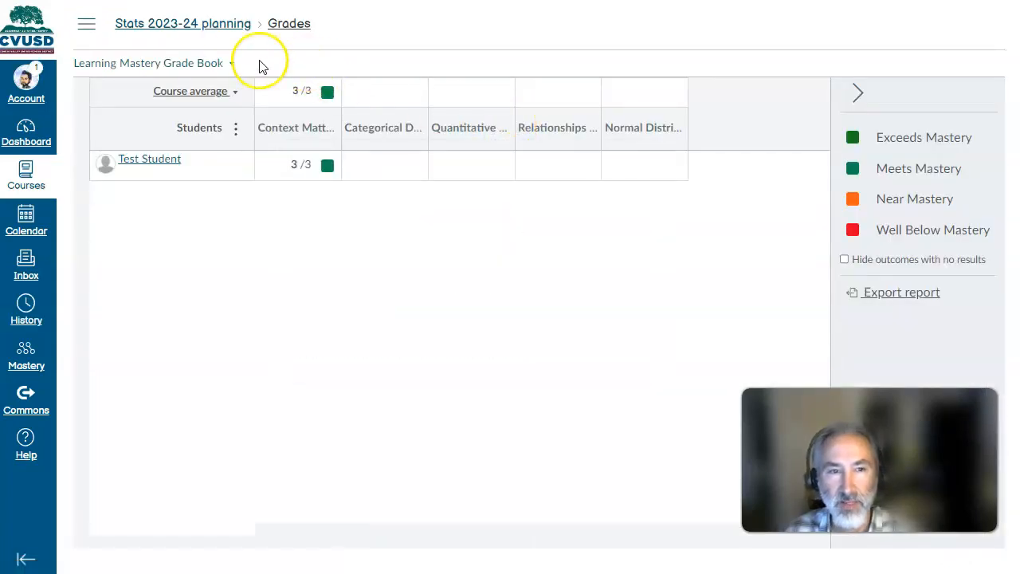
click(215, 64)
click(172, 120)
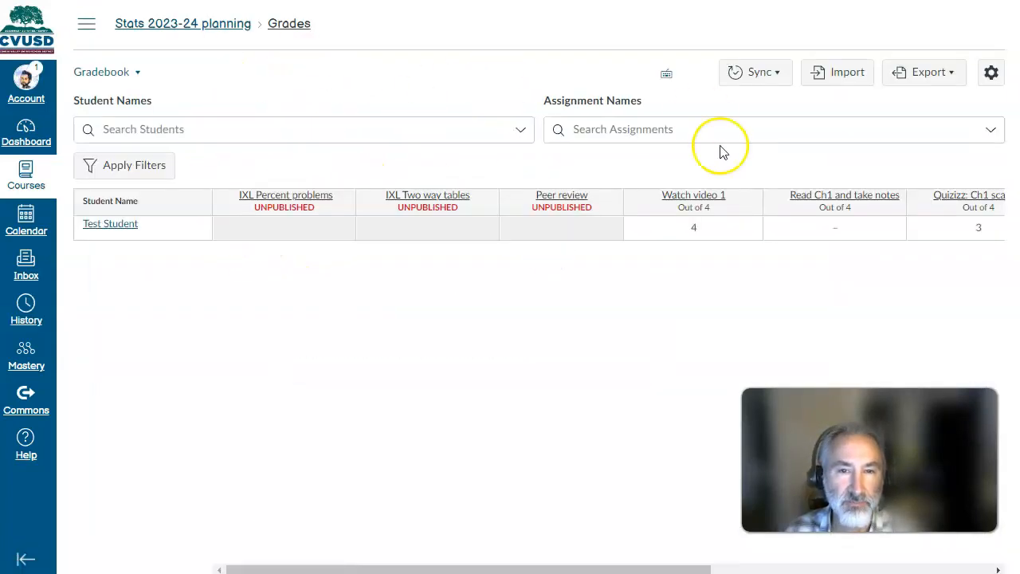
- Switch to the Learning Mastery Grade Book and examine the Context Matters and Categorical Data outcome columns
click(126, 72)
click(124, 156)
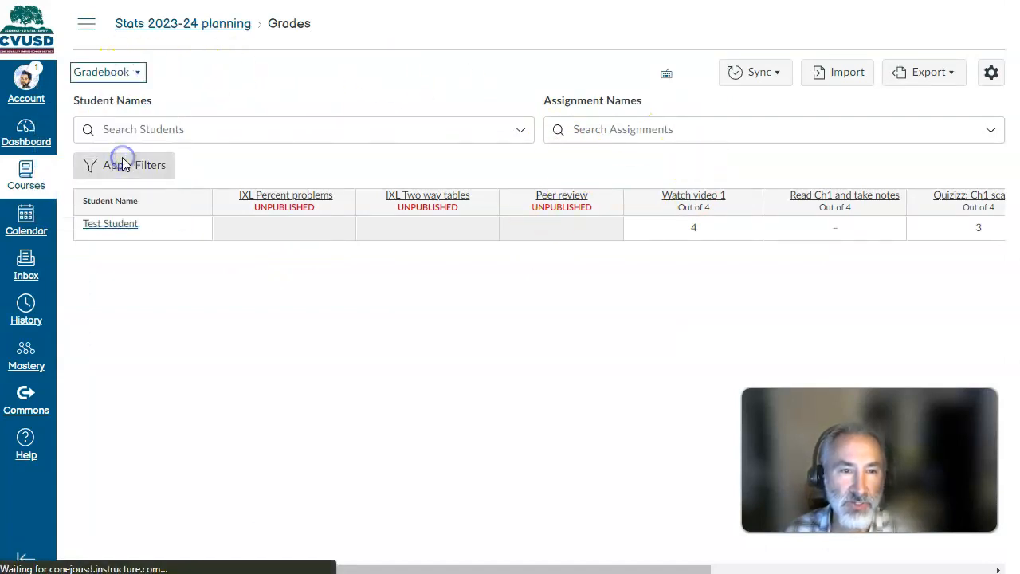
mouse_move(467, 114)
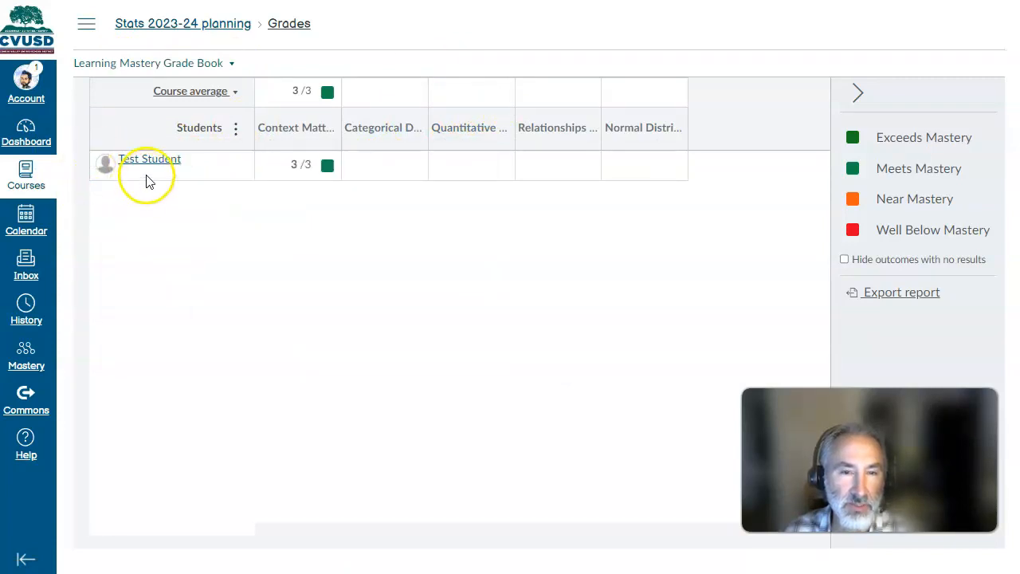
mouse_move(283, 134)
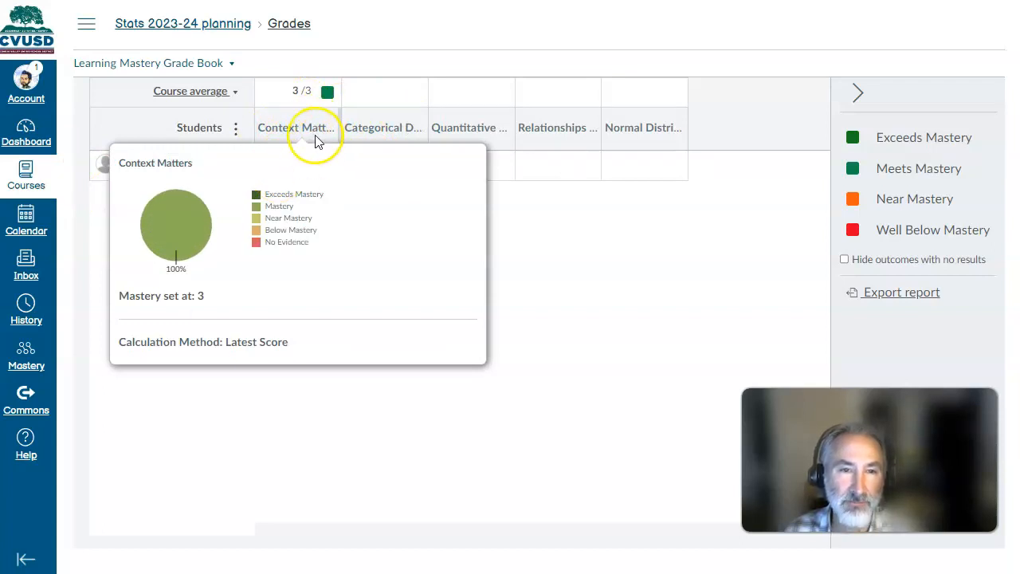
mouse_move(353, 133)
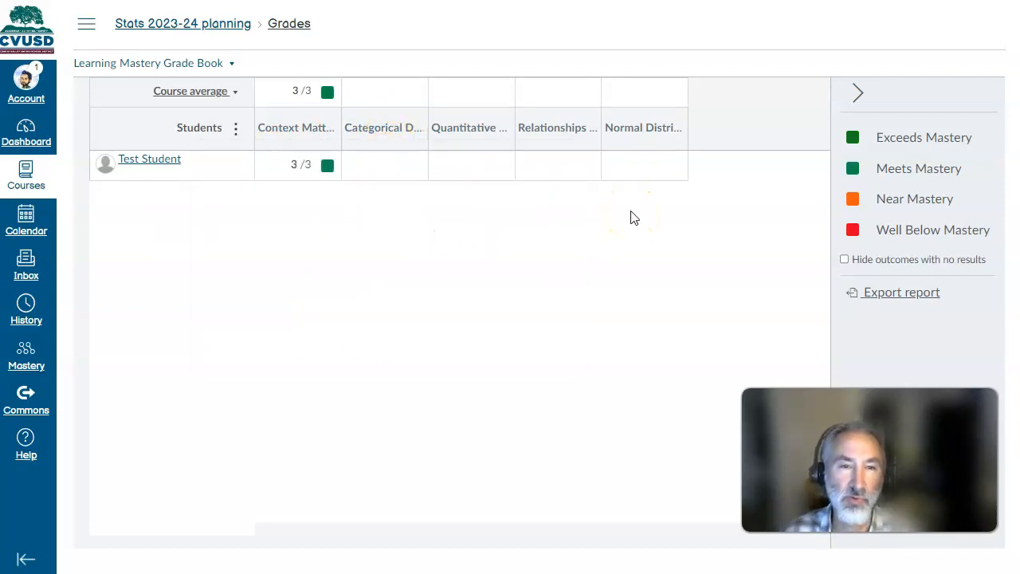
click(404, 165)
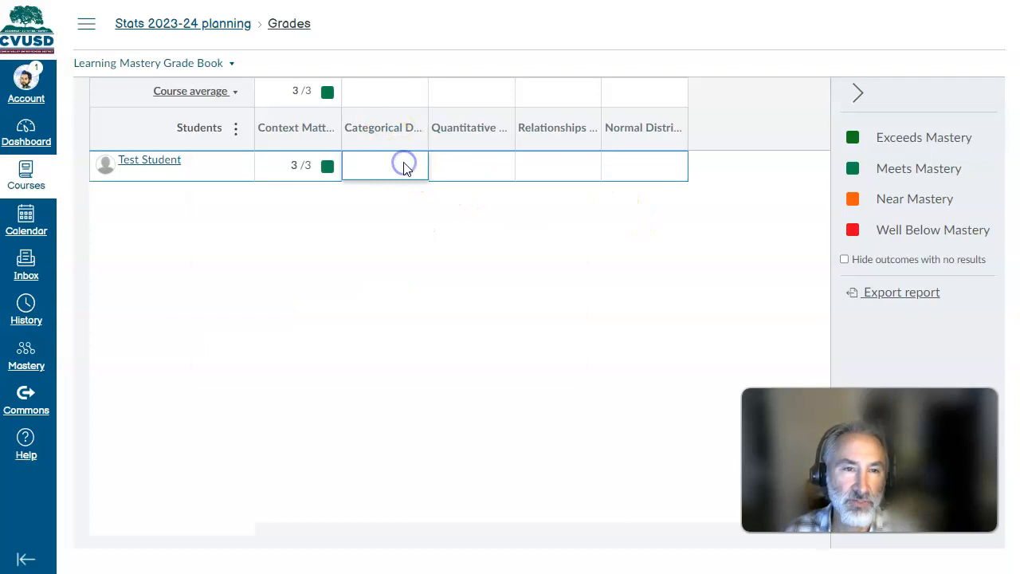
- Return to the course modules and open Read Ch1 and take notes from the Ch1 module
click(87, 25)
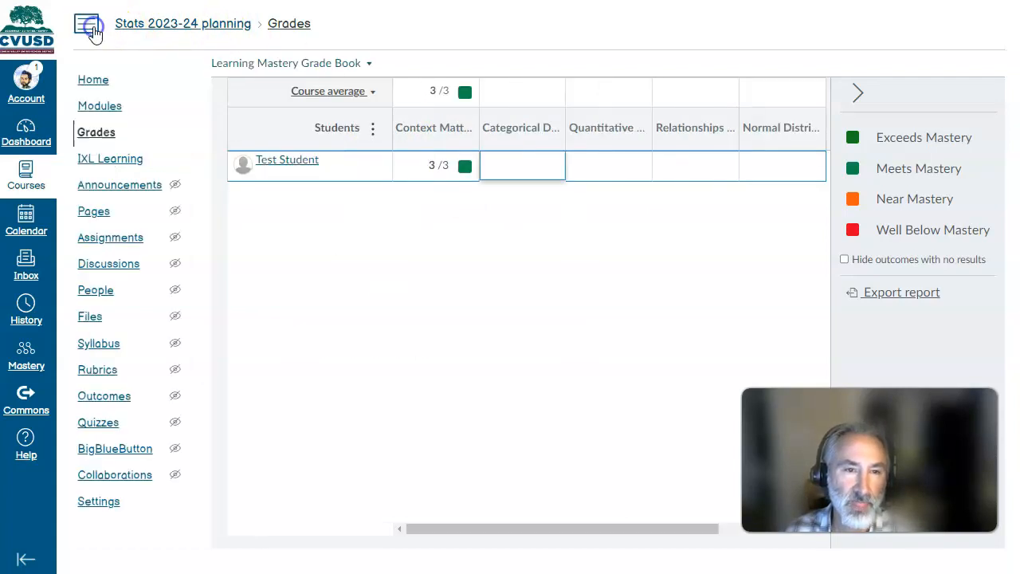
click(101, 108)
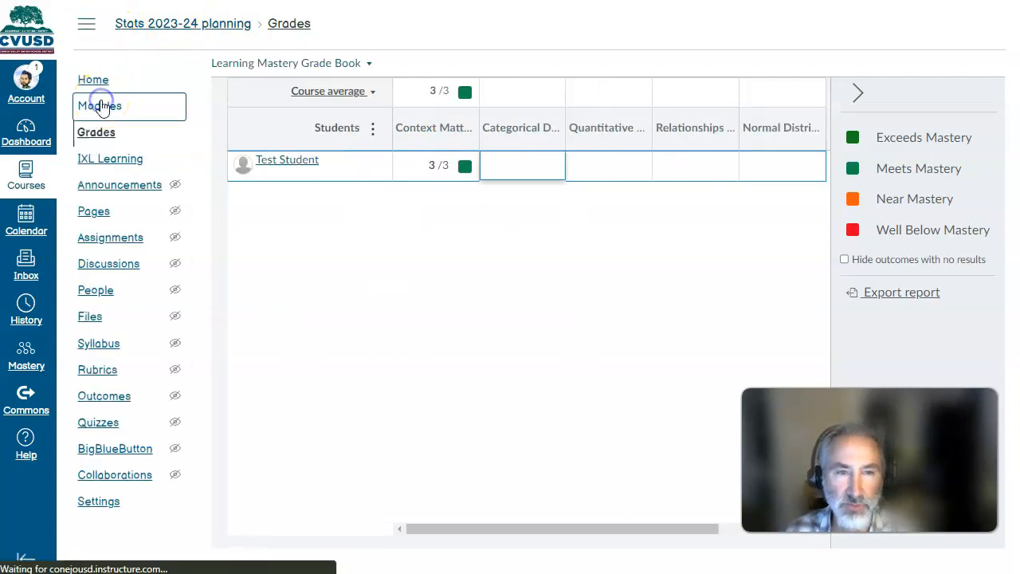
scroll(421, 140, down, 2)
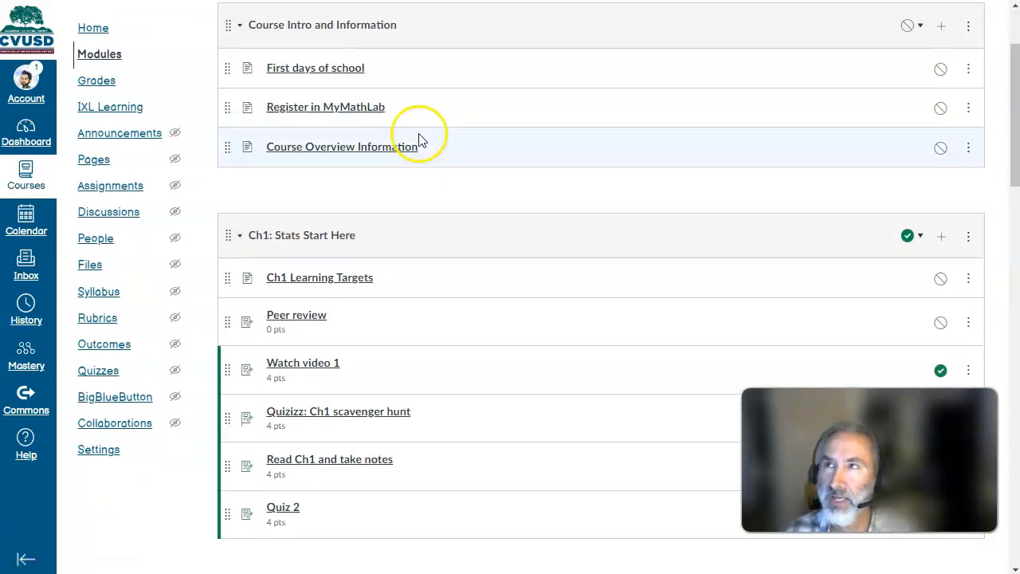
scroll(428, 177, down, 2)
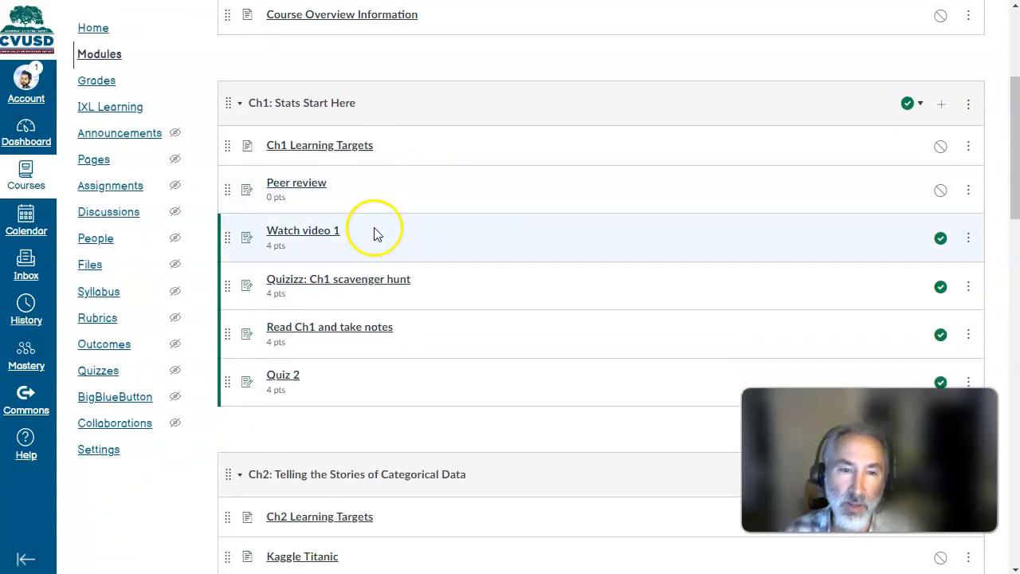
scroll(354, 235, down, 2)
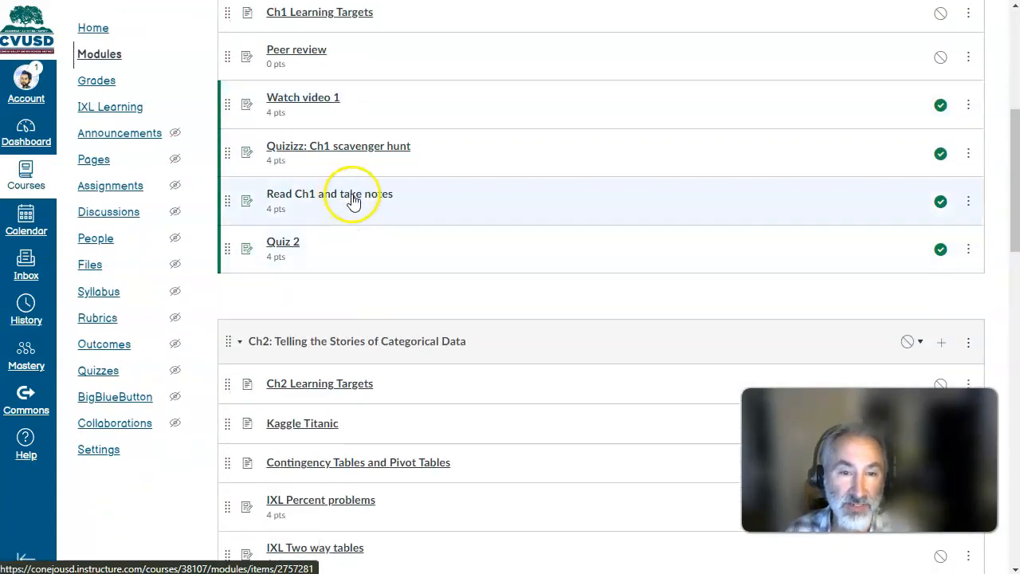
click(353, 197)
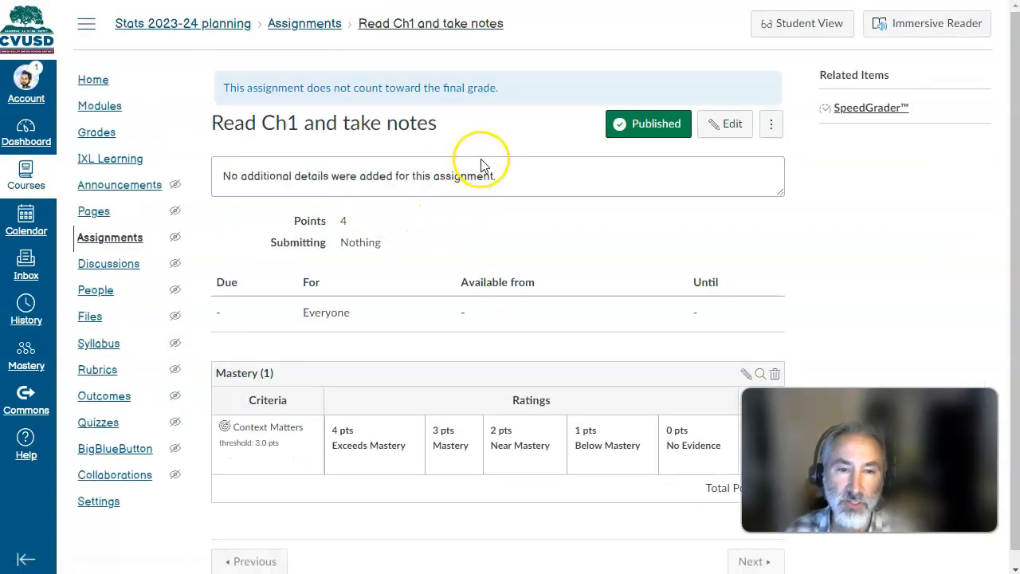
- Edit the Mastery (1) rubric on Read Ch1 and take notes and remove its Context Matters criterion
scroll(452, 225, down, 1)
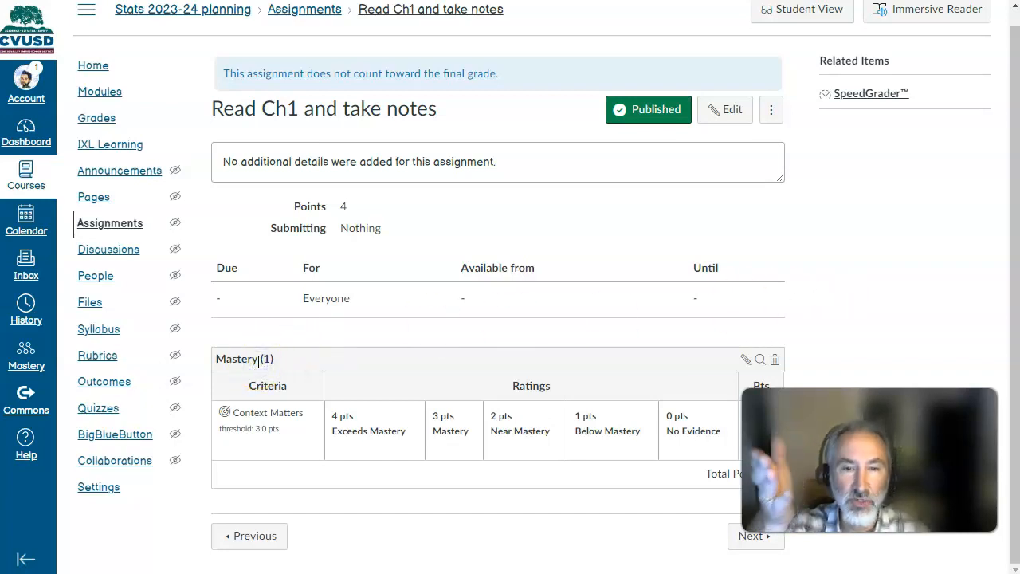
click(744, 360)
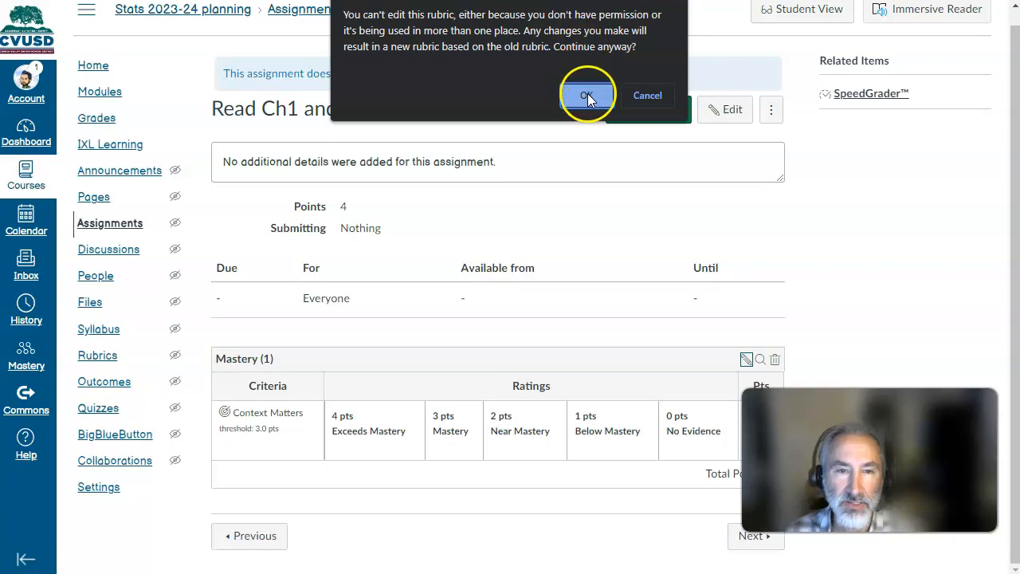
click(587, 95)
scroll(250, 246, down, 2)
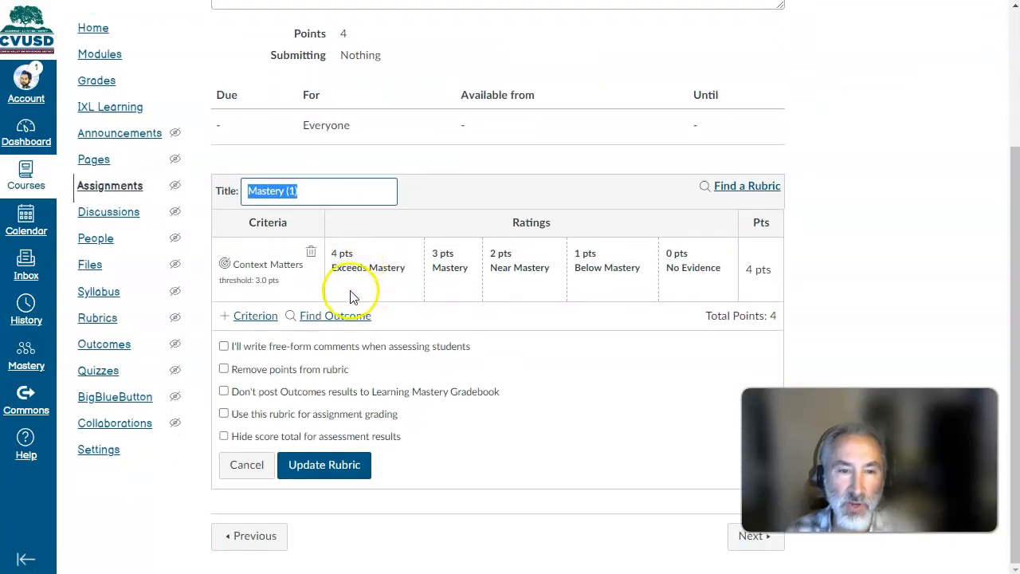
click(311, 251)
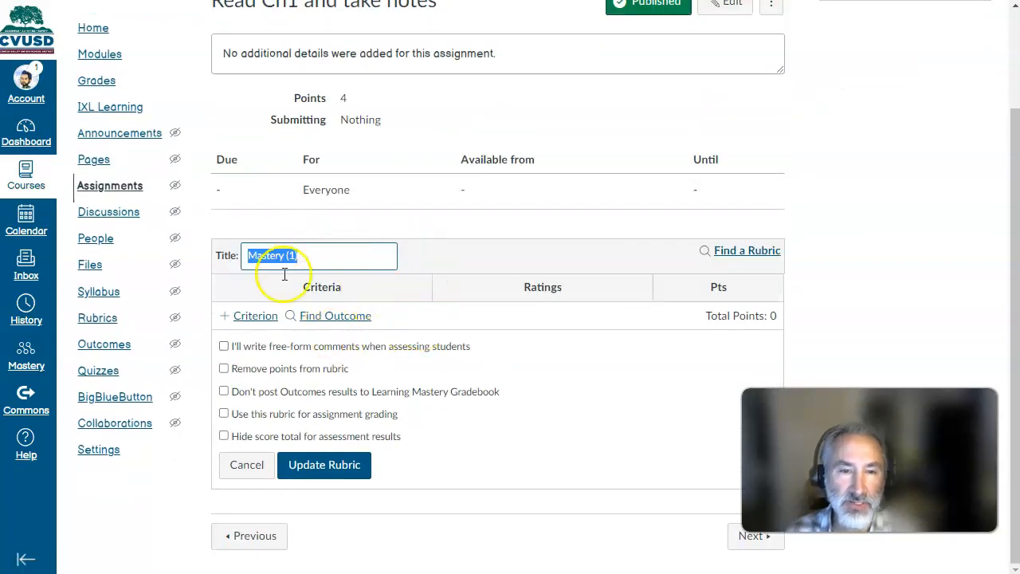
- Import the Categorical Data outcome from Learning Targets into the rubric and save it for use in assignment grading
click(340, 319)
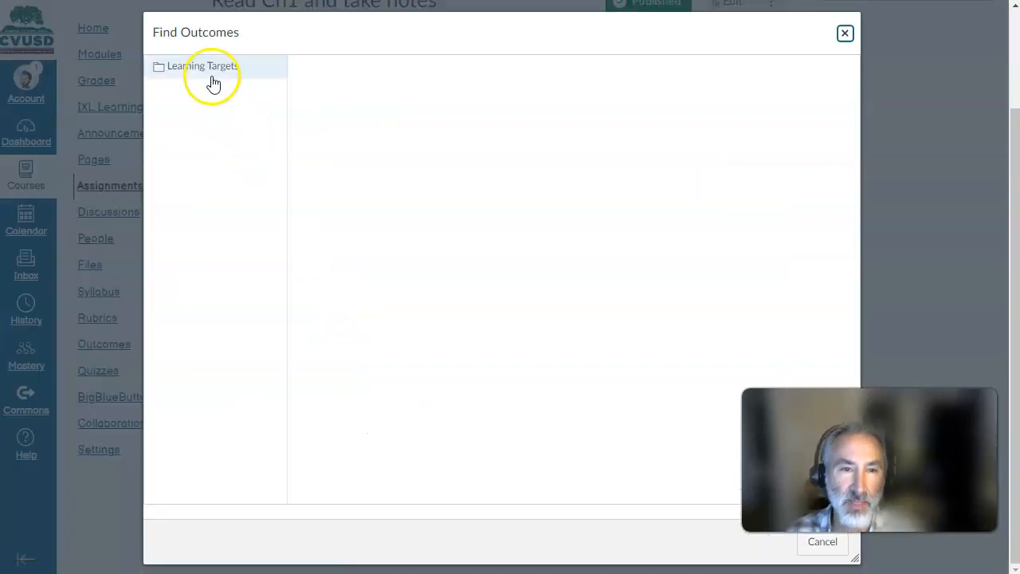
click(211, 79)
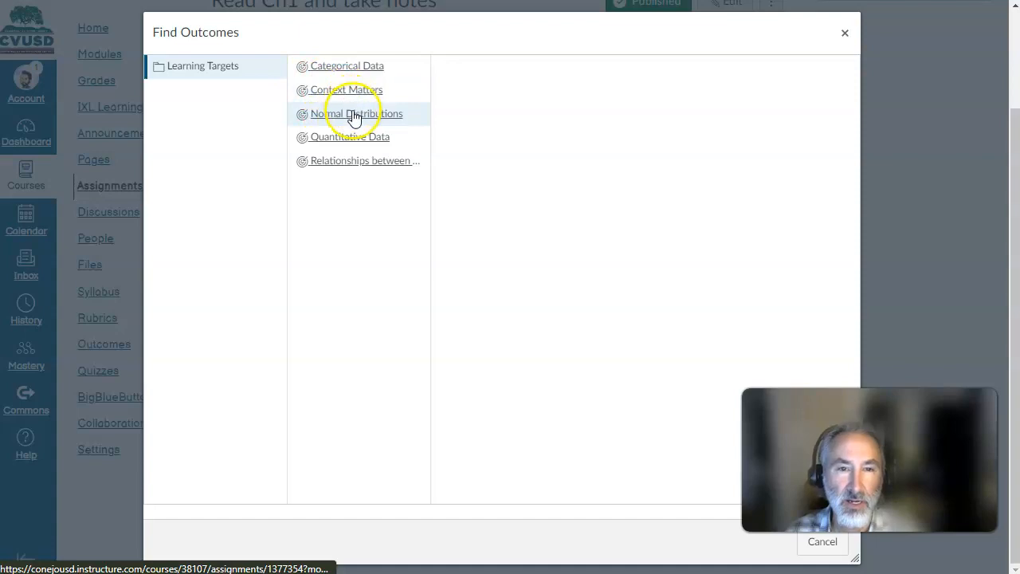
click(352, 67)
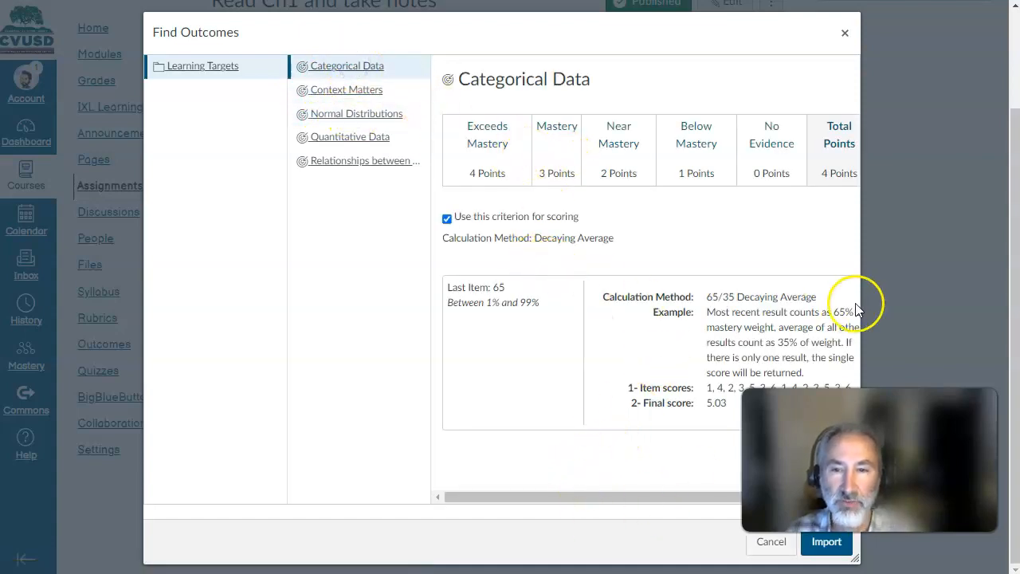
drag(860, 303, 988, 311)
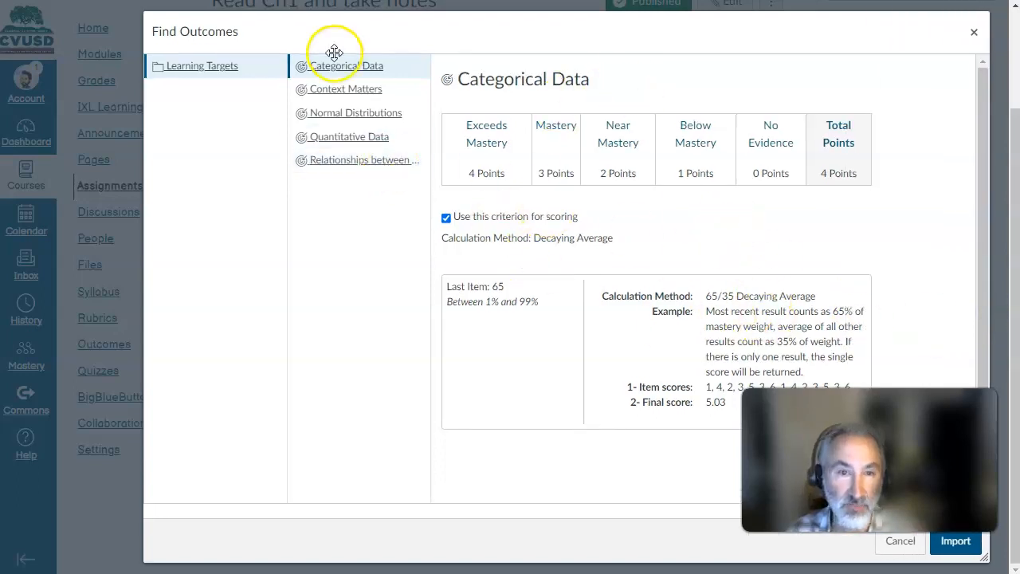
click(959, 543)
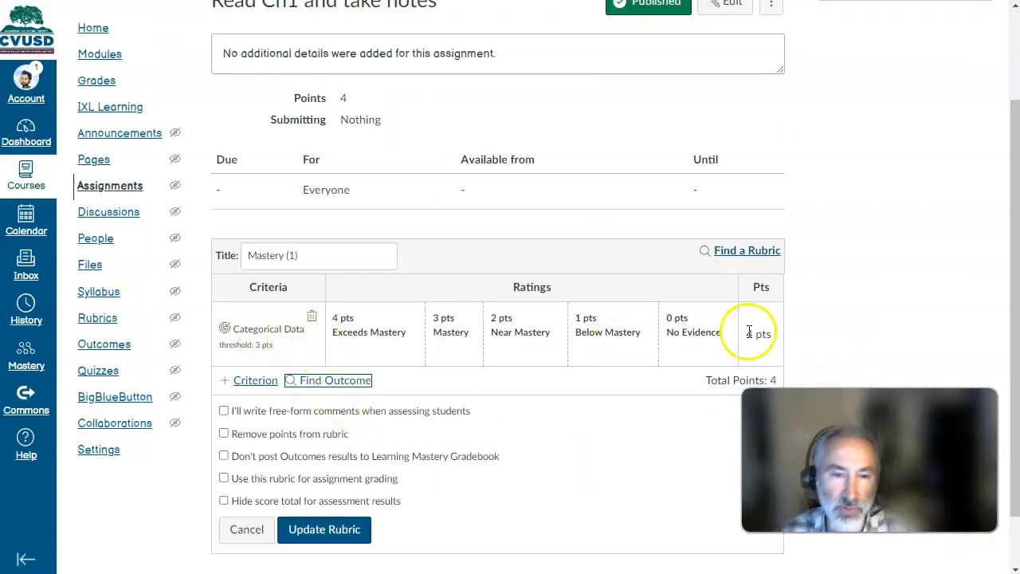
click(224, 479)
click(324, 530)
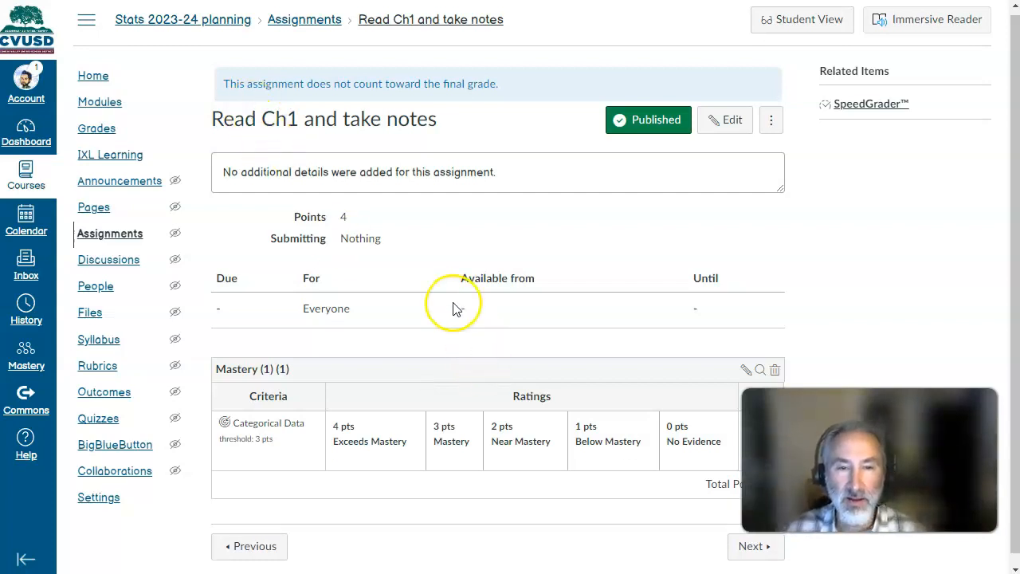
- Open Quiz 2 from the Ch1 module and remove the Context Matters criterion from its Mastery (1) rubric
click(100, 103)
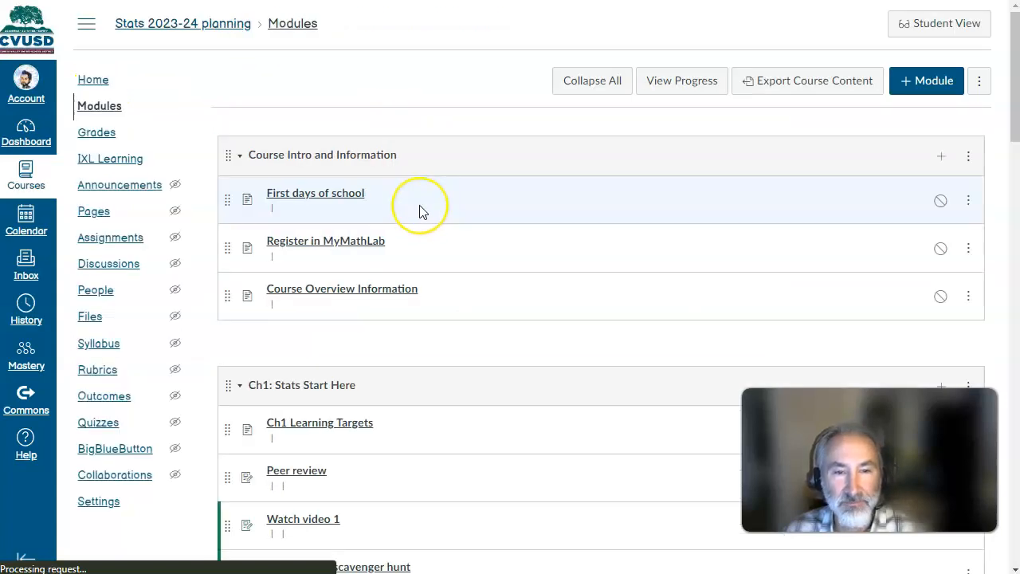
scroll(422, 207, down, 3)
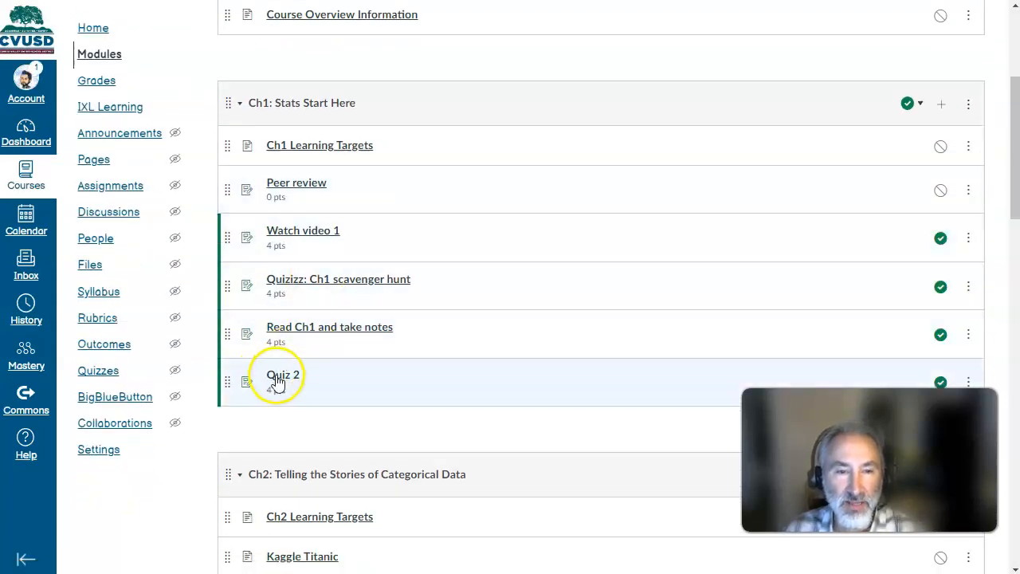
click(278, 378)
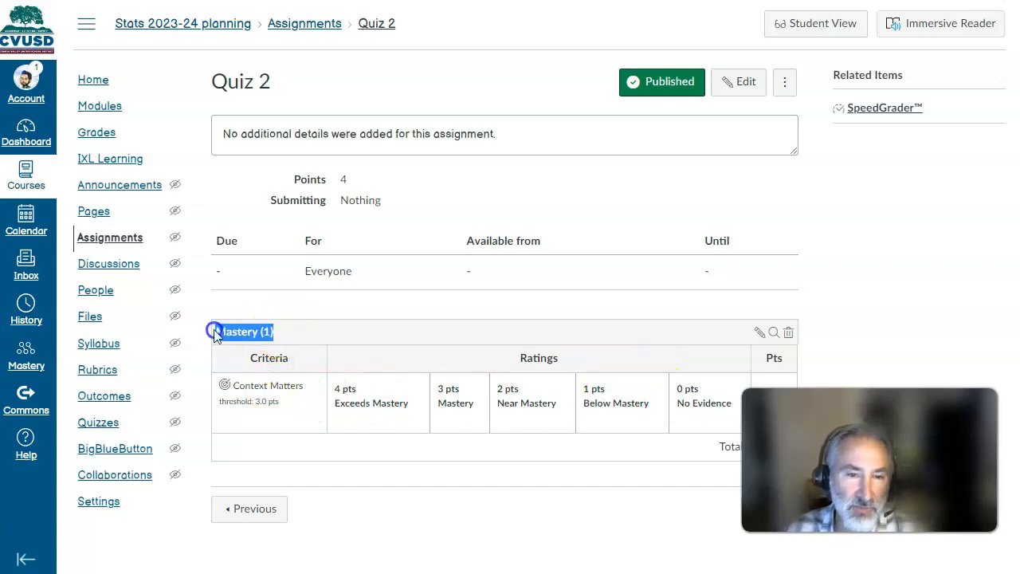
click(290, 386)
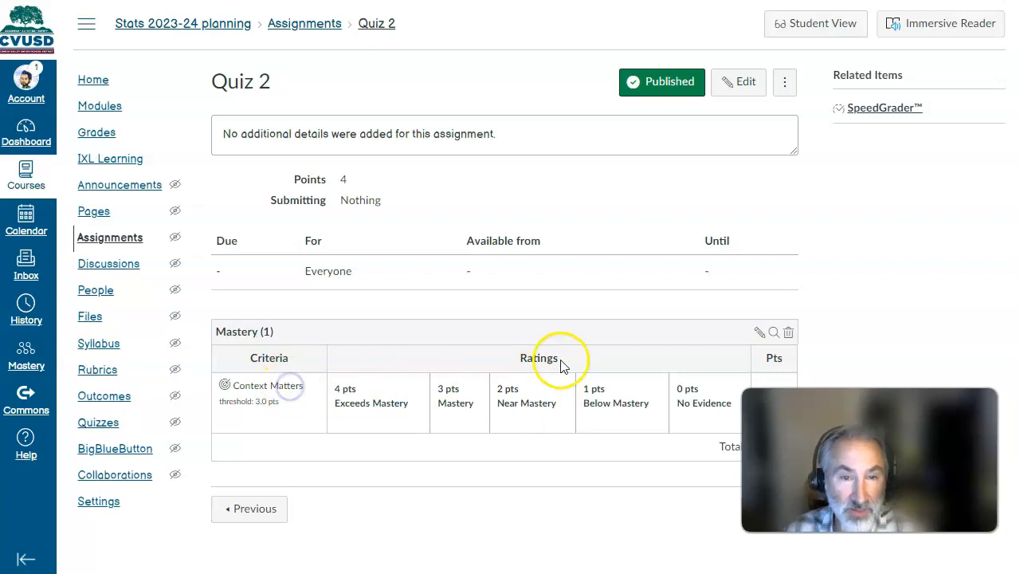
click(759, 332)
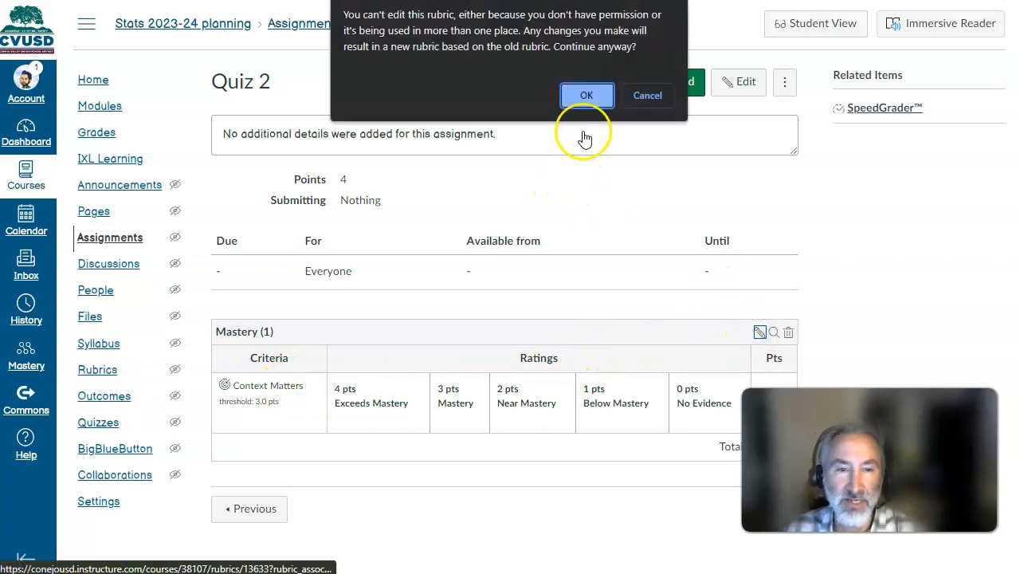
click(589, 96)
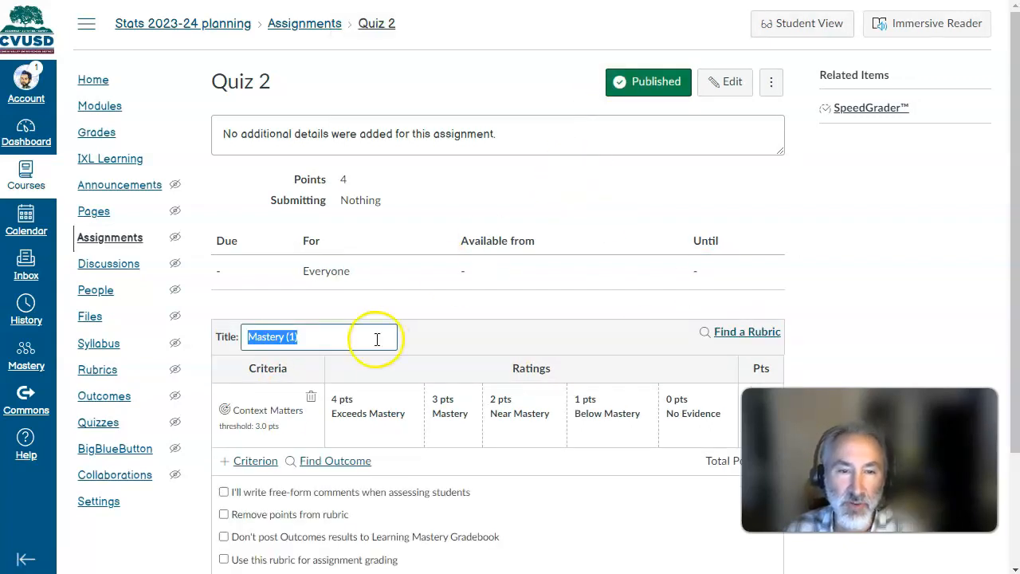
click(310, 396)
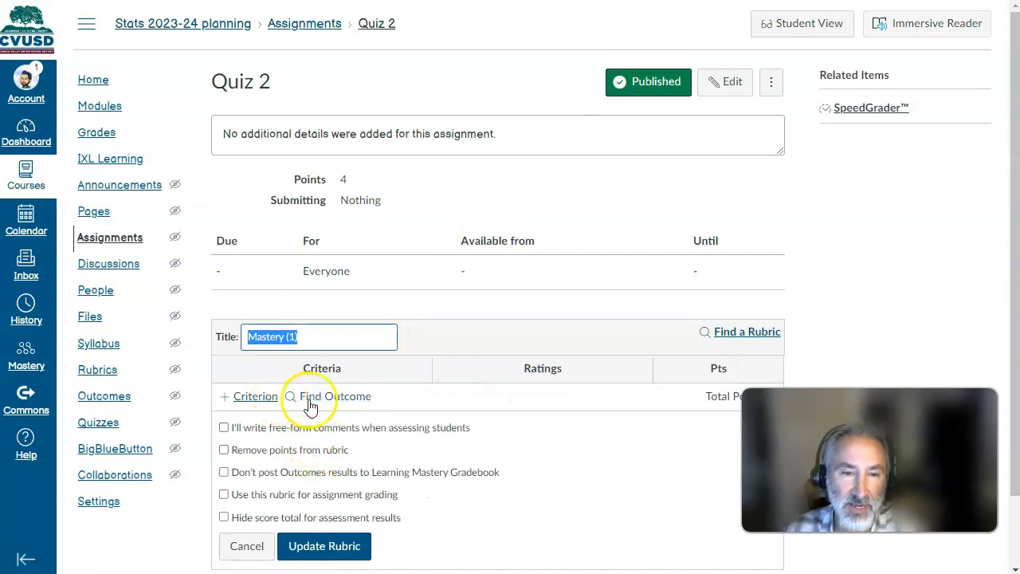
- Import the Categorical Data outcome from Learning Targets into Quiz 2's rubric and enable the rubric for assignment grading
click(338, 398)
click(223, 70)
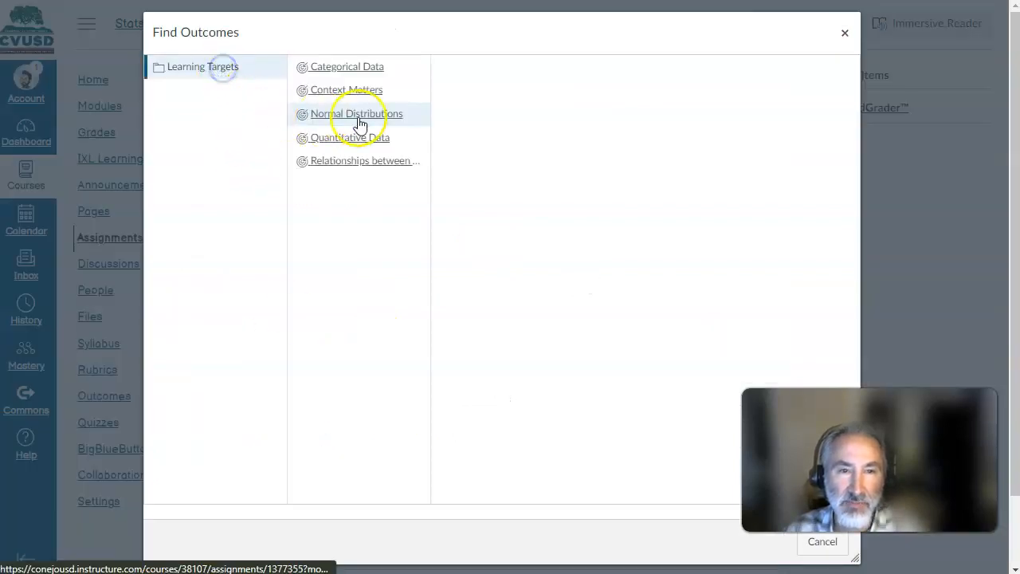
click(366, 69)
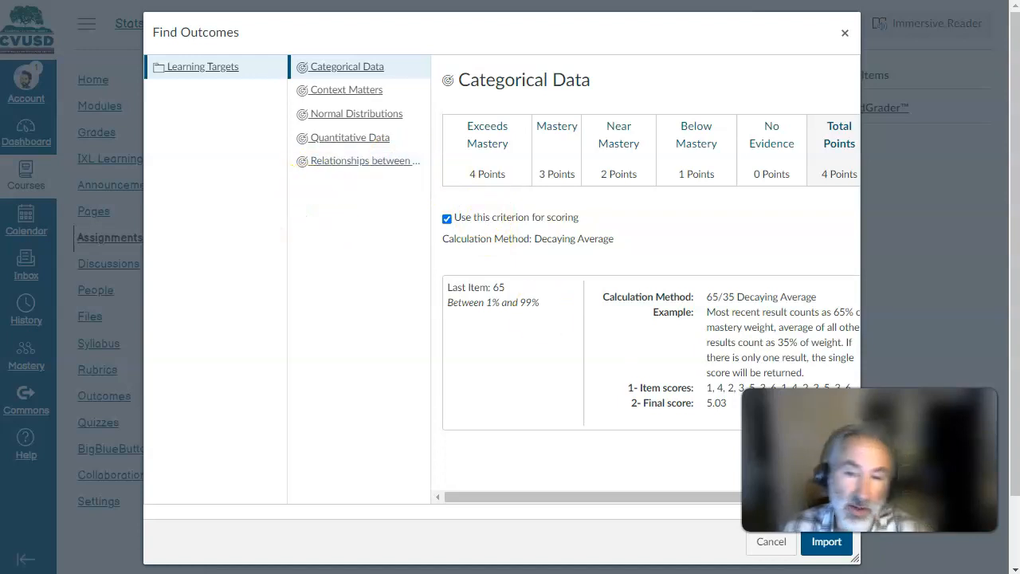
click(827, 542)
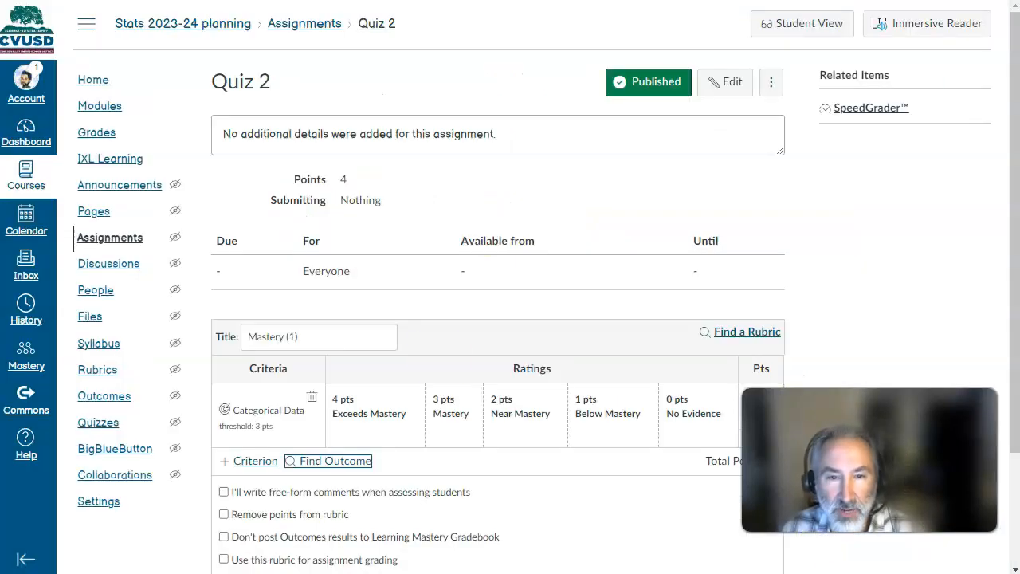
scroll(385, 343, down, 2)
click(225, 415)
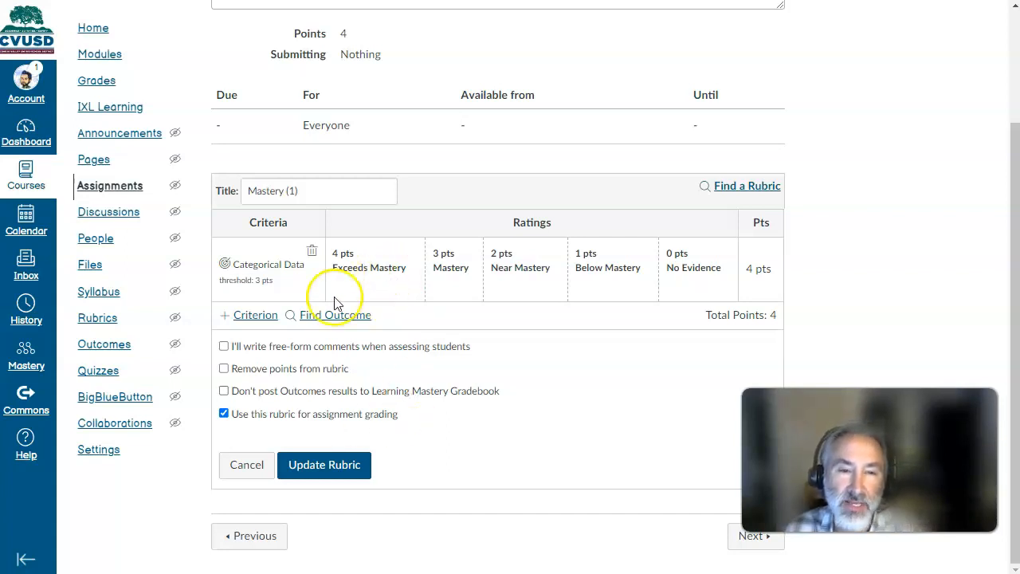
- Try adding a custom criterion described as "dfdfdf" to Quiz 2's rubric and delete it again
click(255, 315)
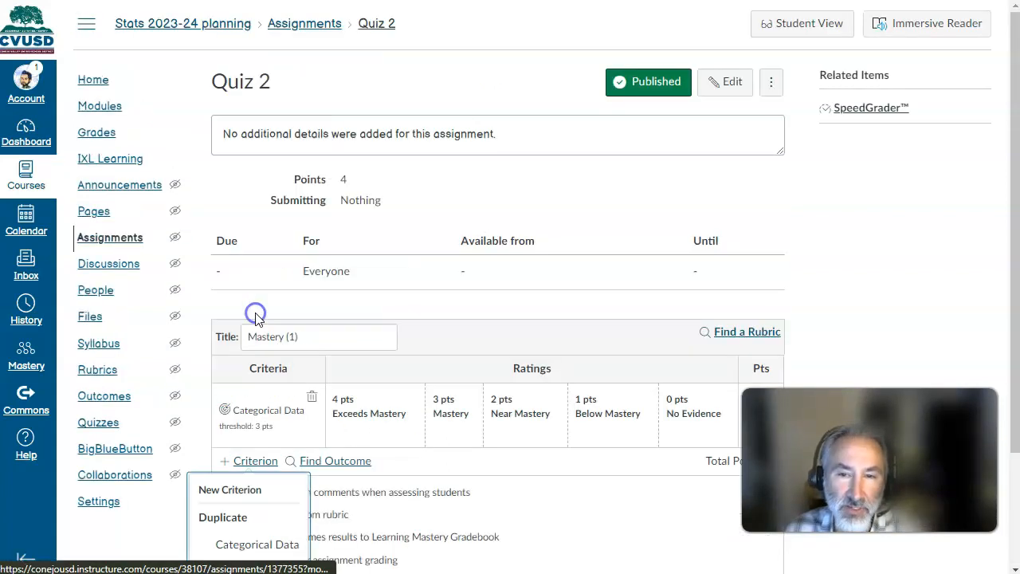
click(259, 345)
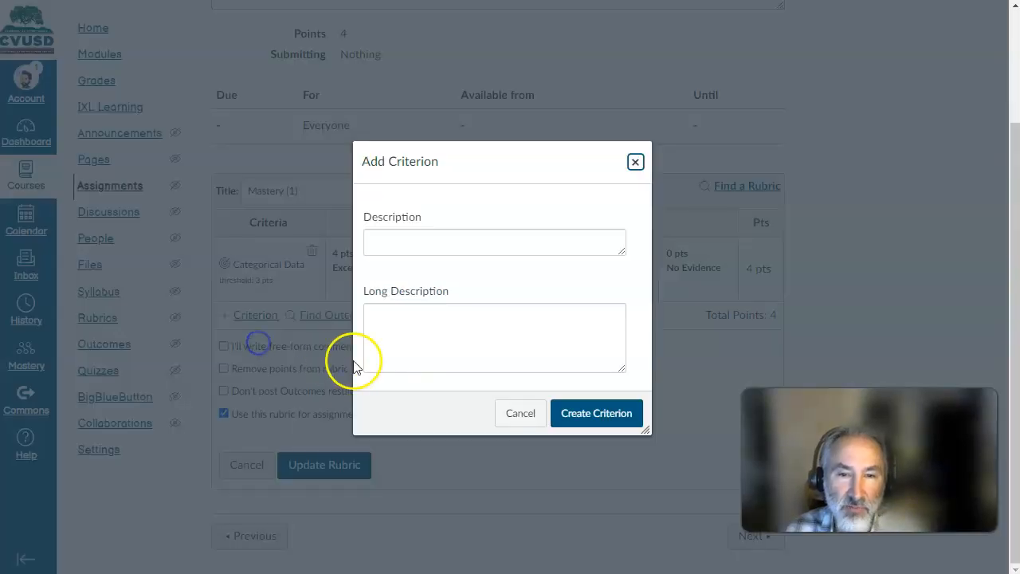
click(515, 241)
text(dfdfdf)
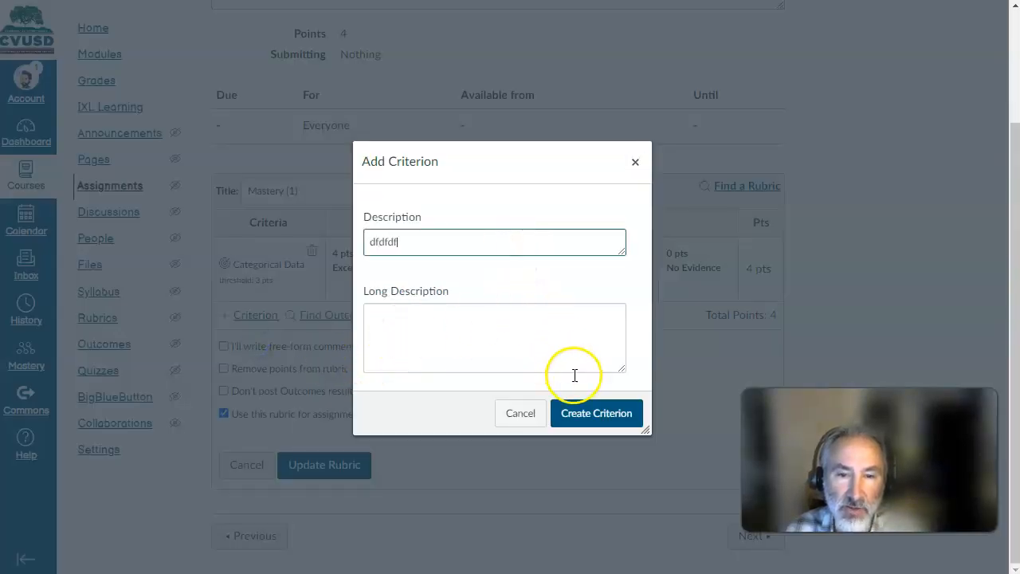
click(597, 413)
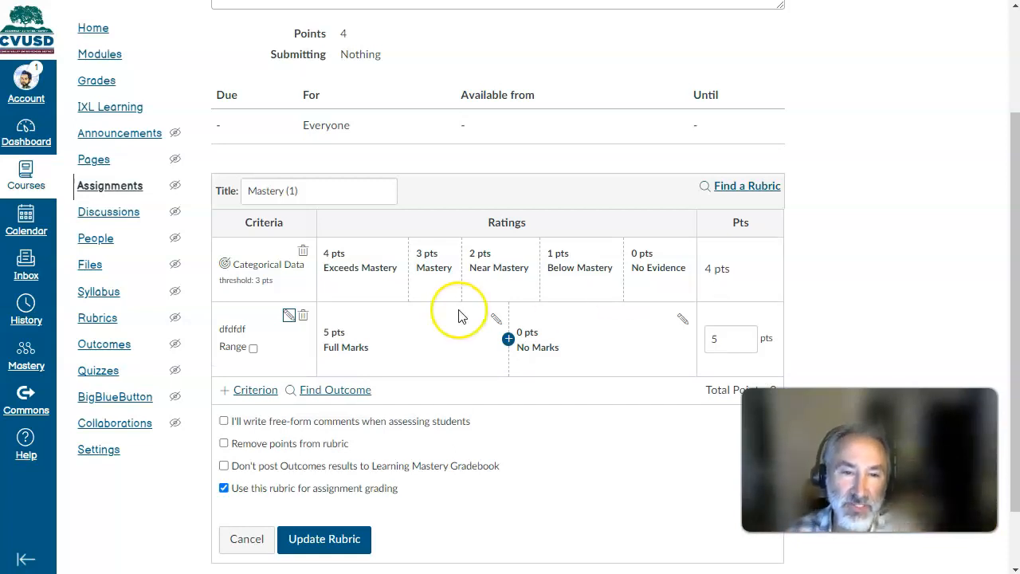
click(303, 315)
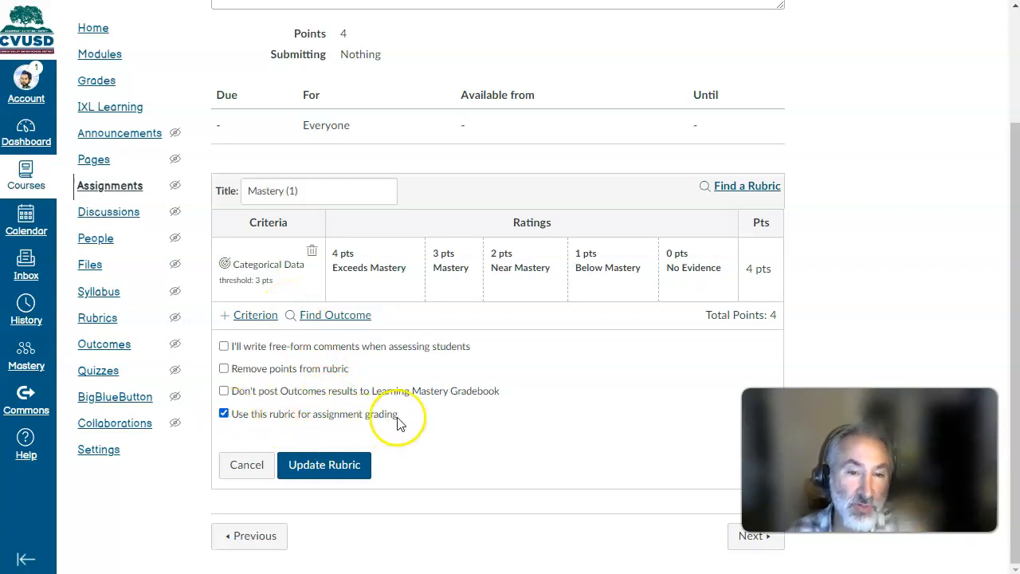
- Save Quiz 2's rubric and open the Read Ch1 and take notes assignment in SpeedGrader
click(354, 470)
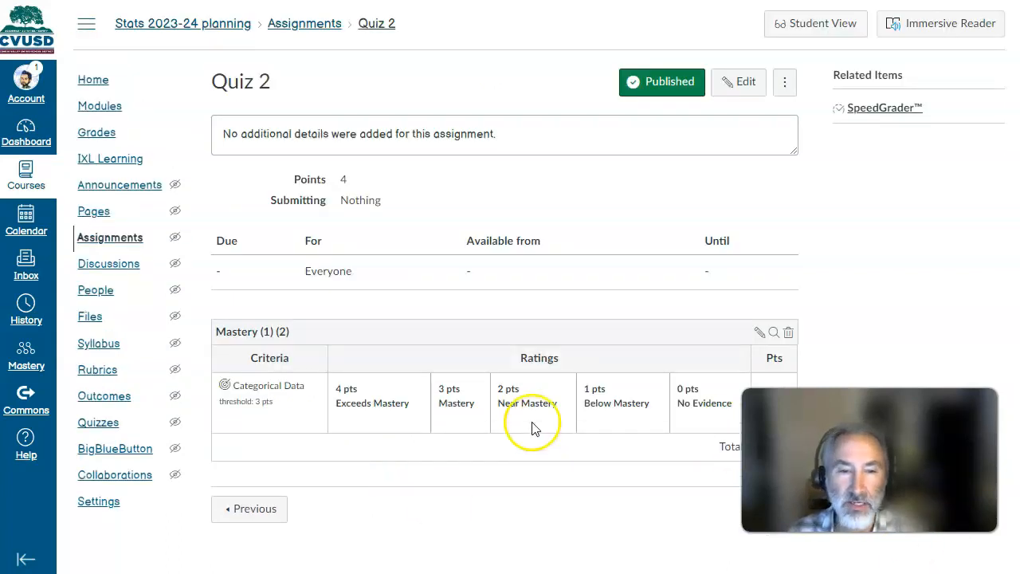
click(112, 107)
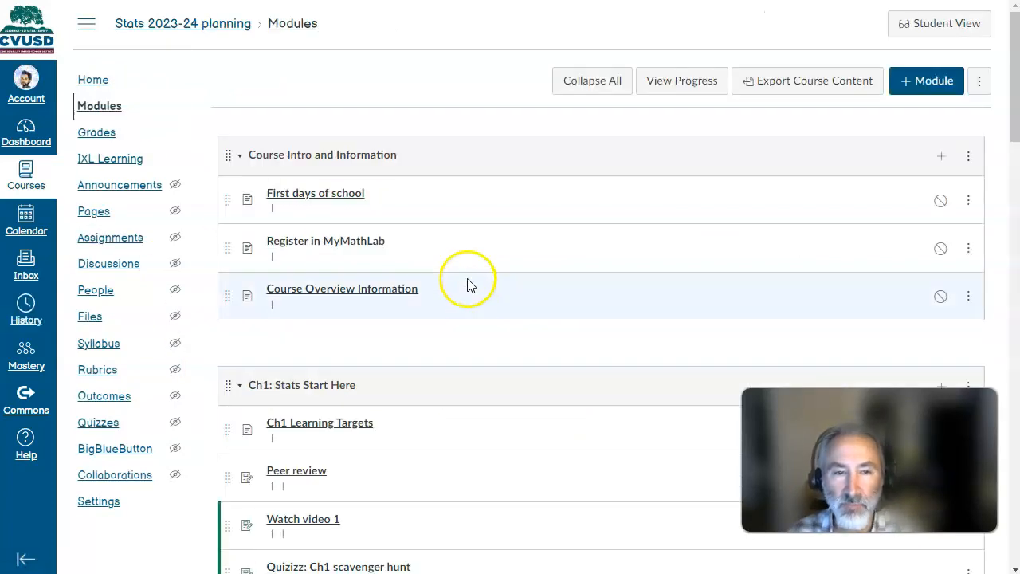
scroll(420, 259, down, 2)
scroll(418, 258, down, 2)
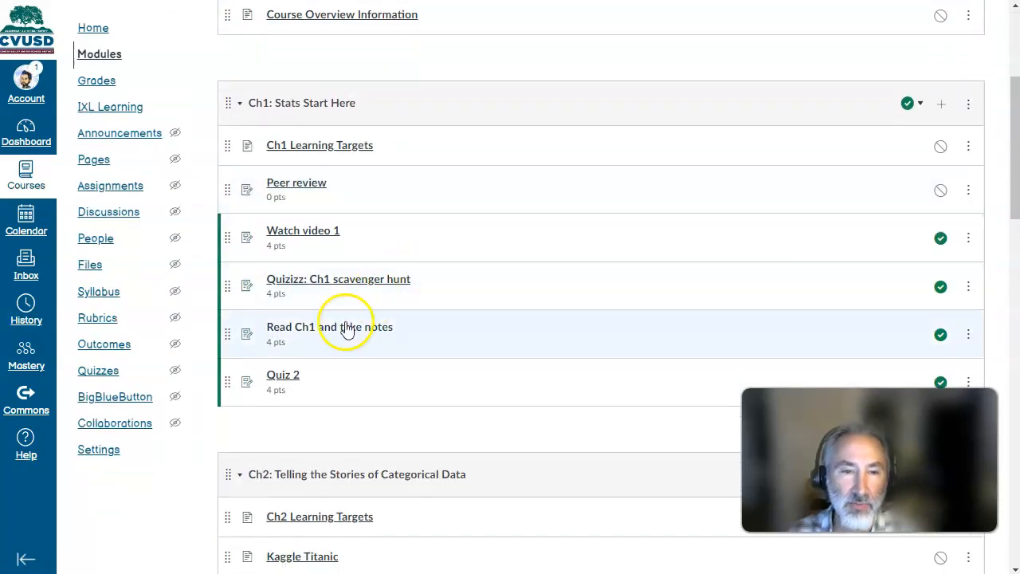
click(347, 329)
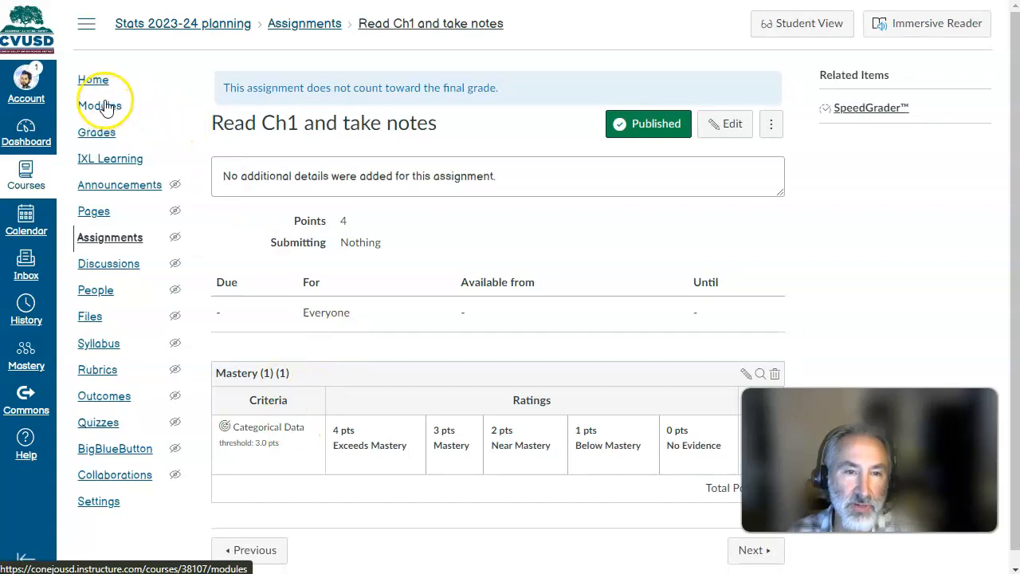
click(857, 102)
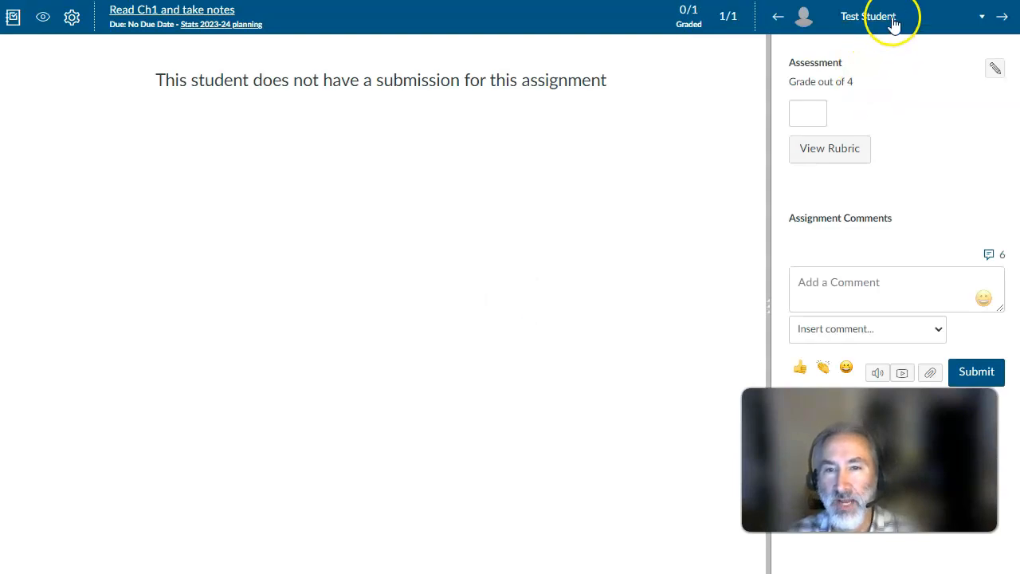
- Widen the grading area, rate the test student 3 pts (Mastery) on Categorical Data, and save the rubric assessment
drag(769, 210, 310, 214)
click(581, 155)
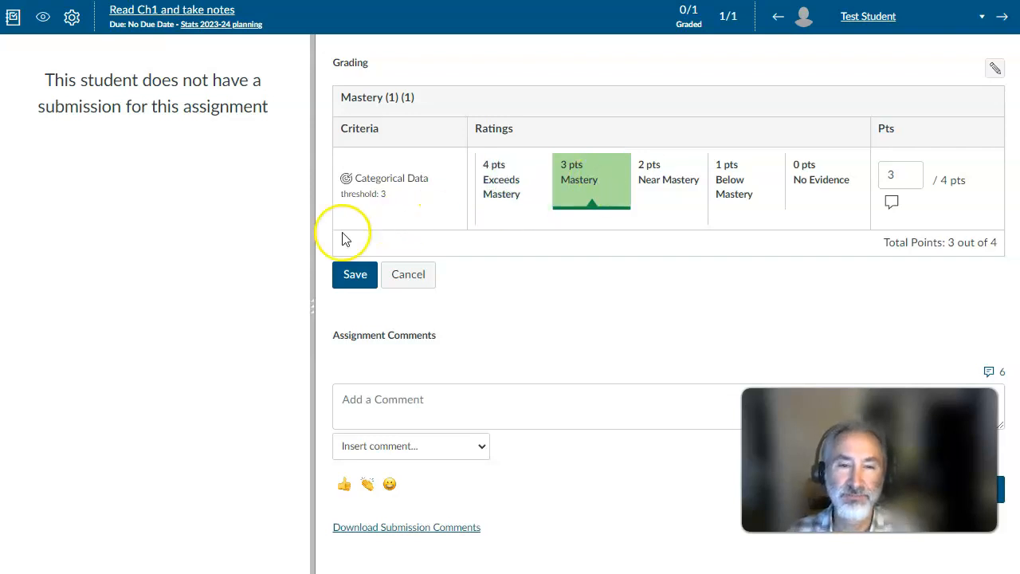
click(355, 275)
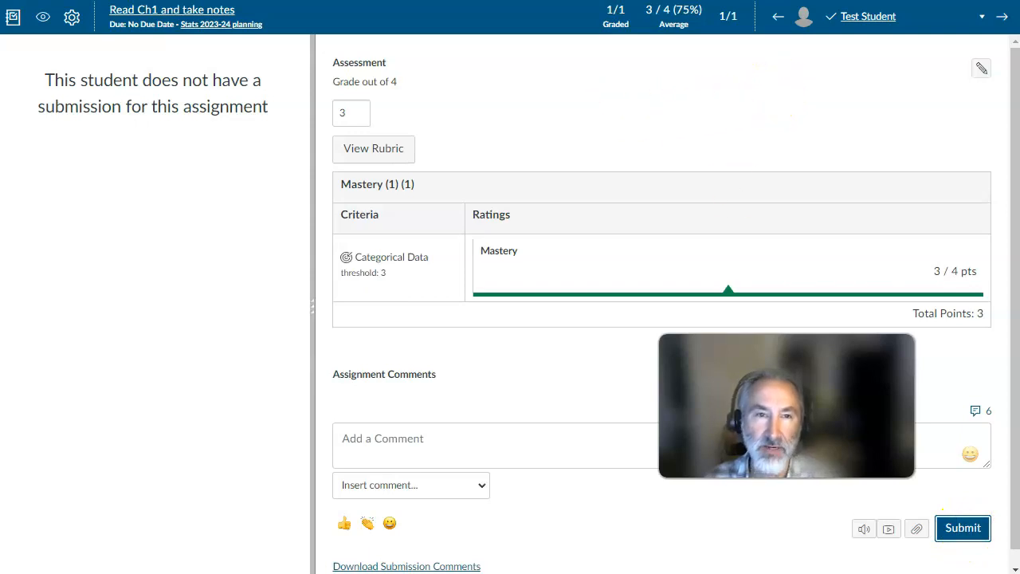
- Open Quiz 2 from the Ch1 module in SpeedGrader and enter a grade of 4 for the test student
click(287, 1)
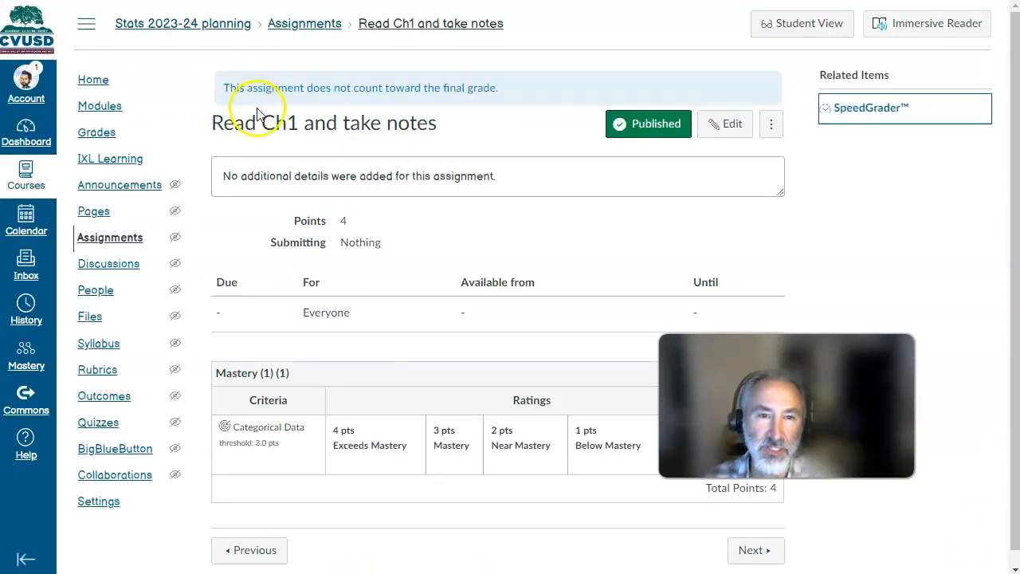
click(110, 112)
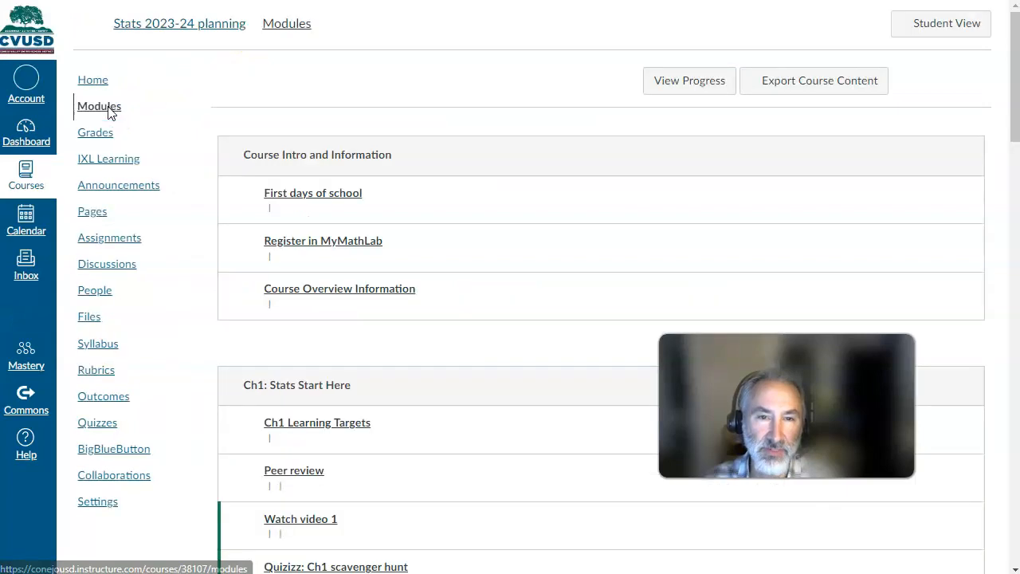
scroll(314, 250, down, 4)
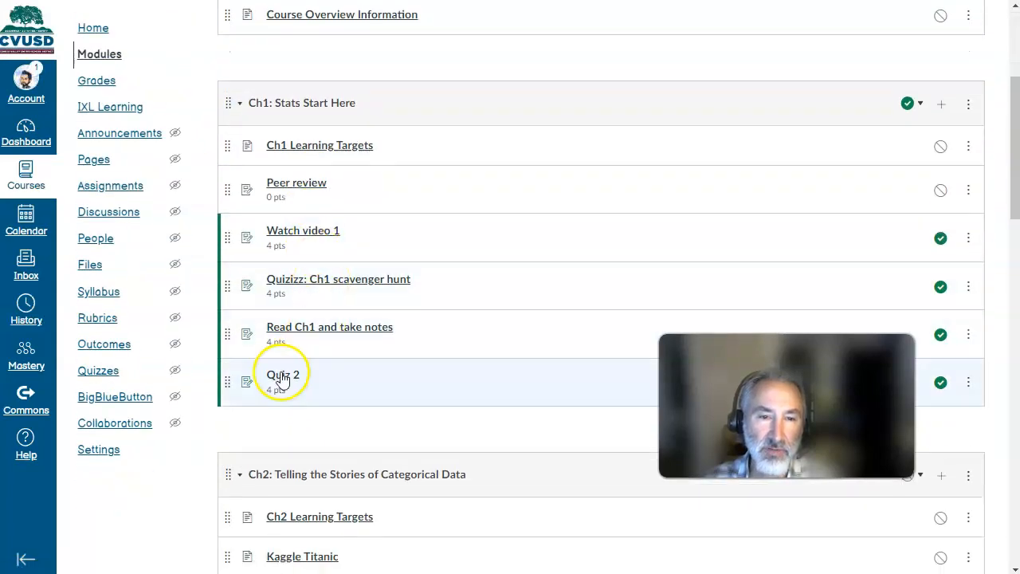
click(283, 375)
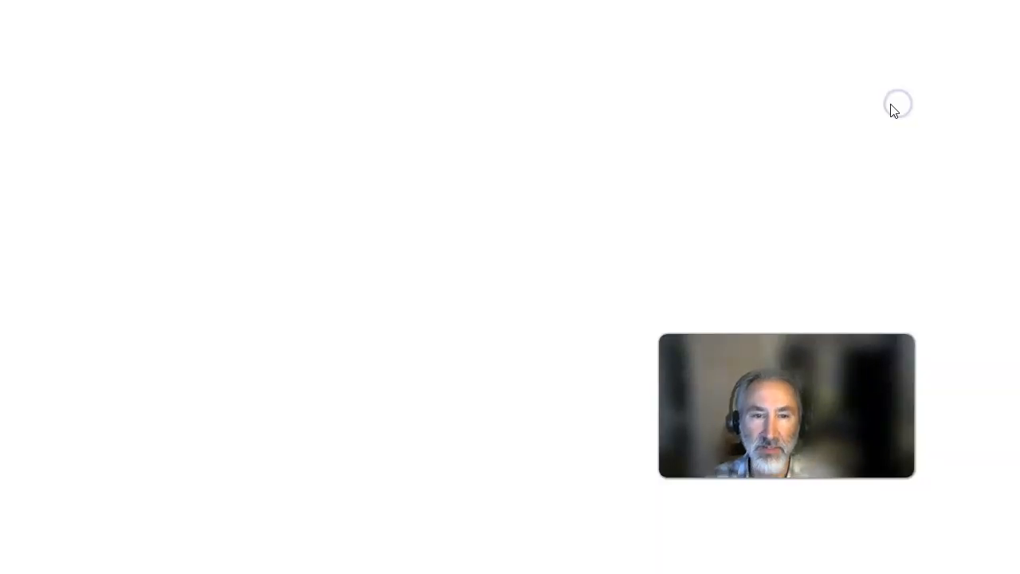
click(819, 115)
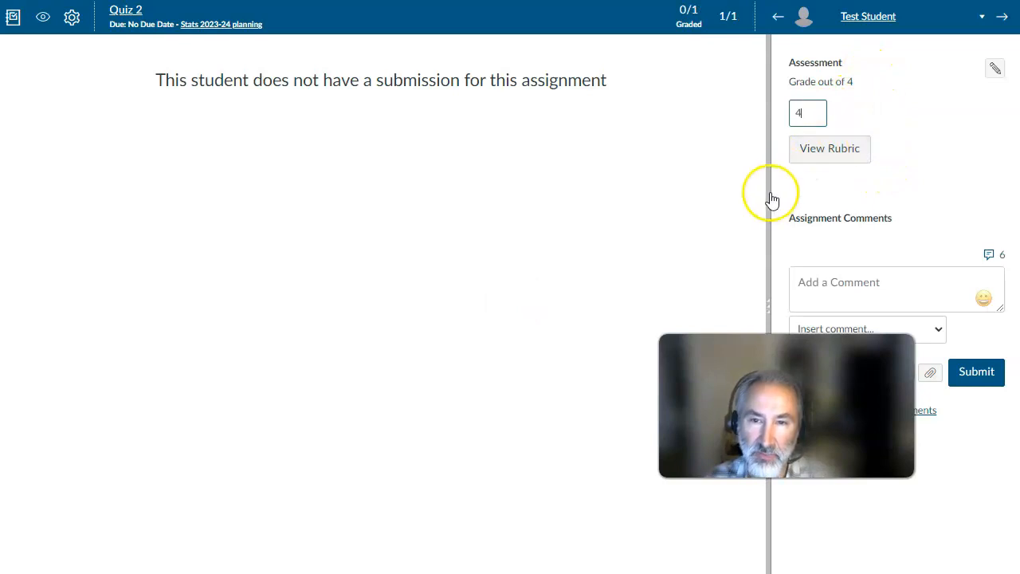
- Widen the grading area, rate Categorical Data 4 pts (Exceeds Mastery) in Quiz 2's rubric, and save the assessment
drag(765, 195, 467, 192)
click(523, 252)
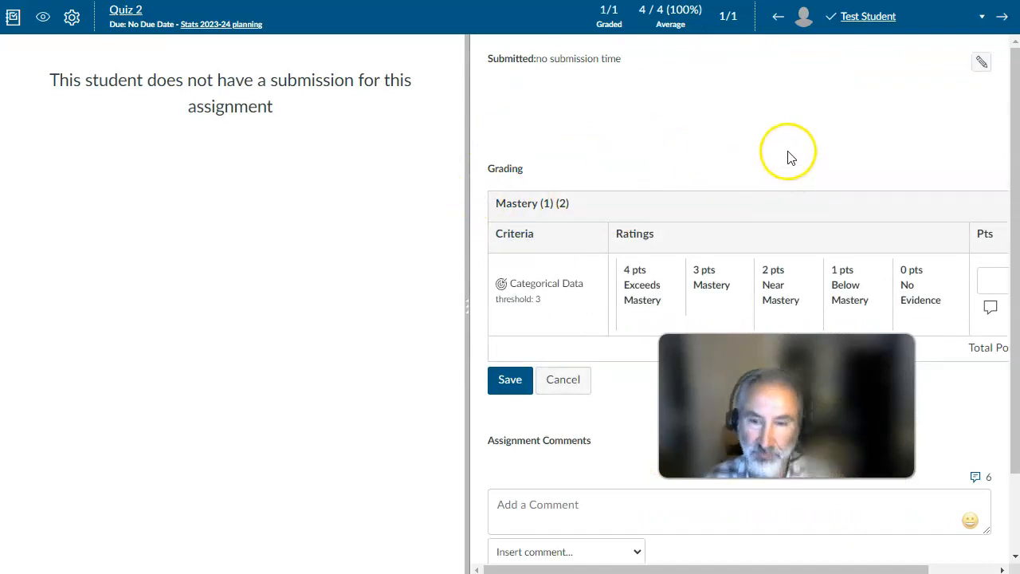
click(641, 283)
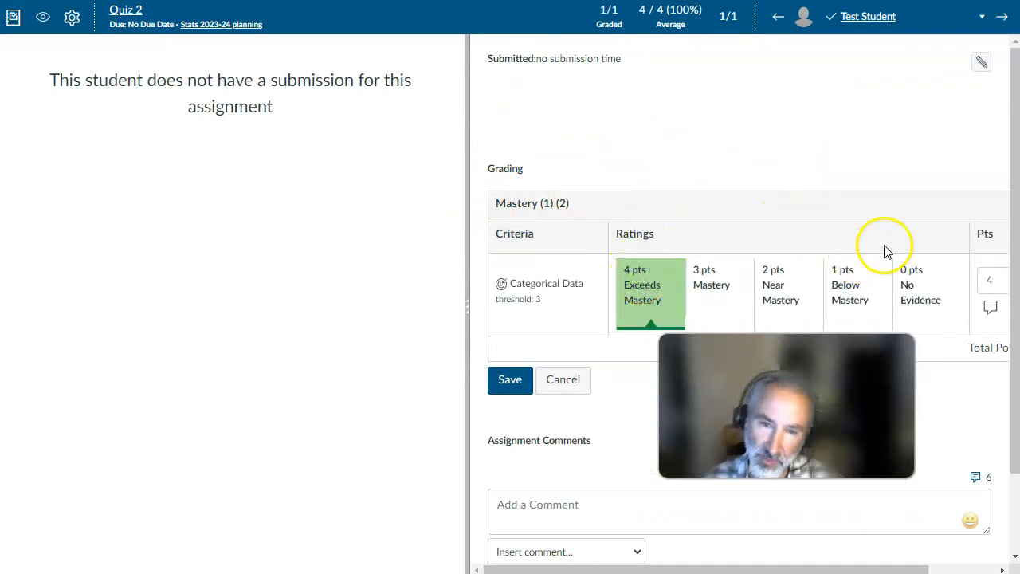
click(514, 382)
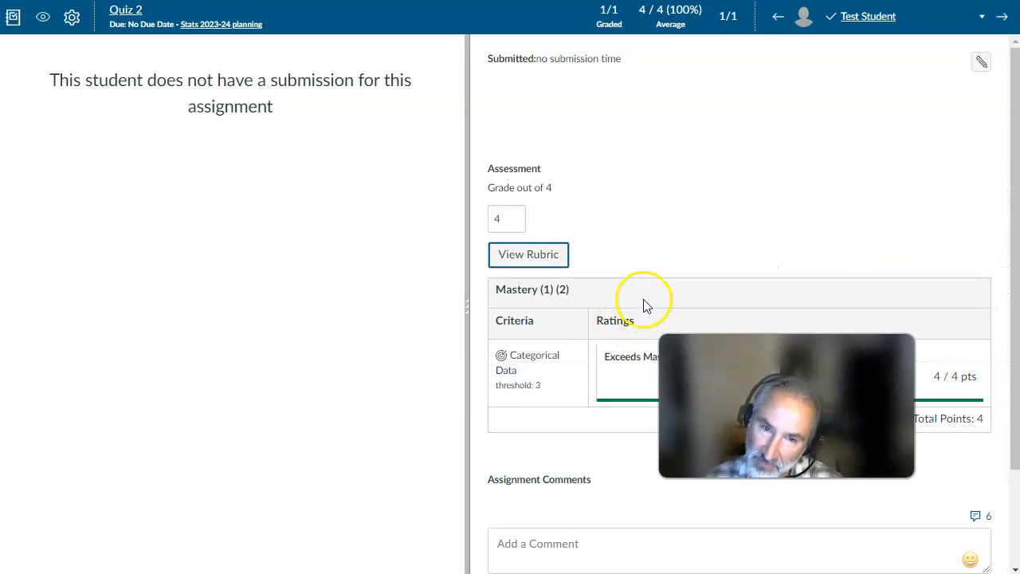
- Change the test student's Categorical Data rating on Quiz 2 to 3 pts (Mastery) and save it
scroll(623, 290, down, 2)
drag(515, 103, 485, 105)
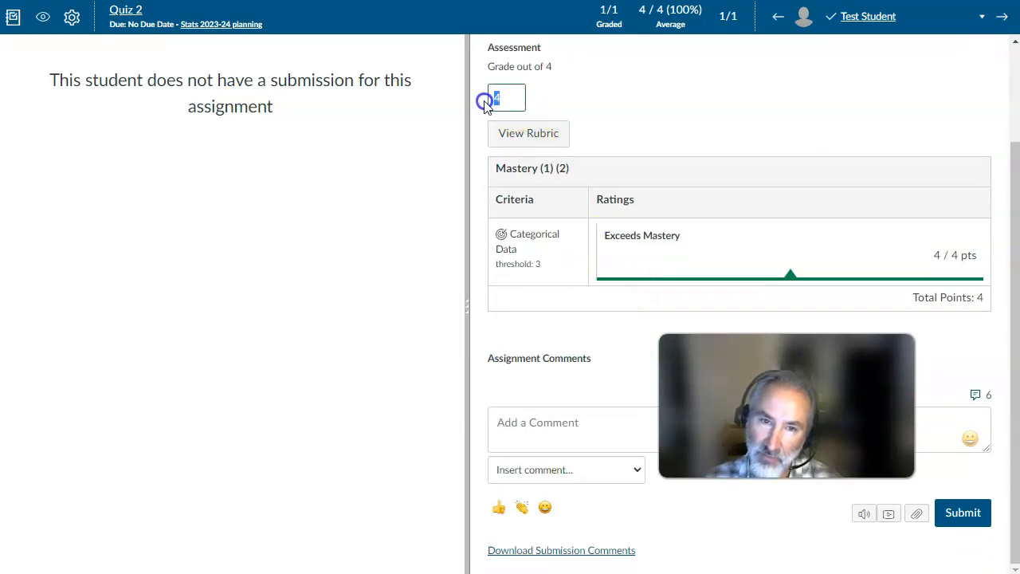
click(526, 137)
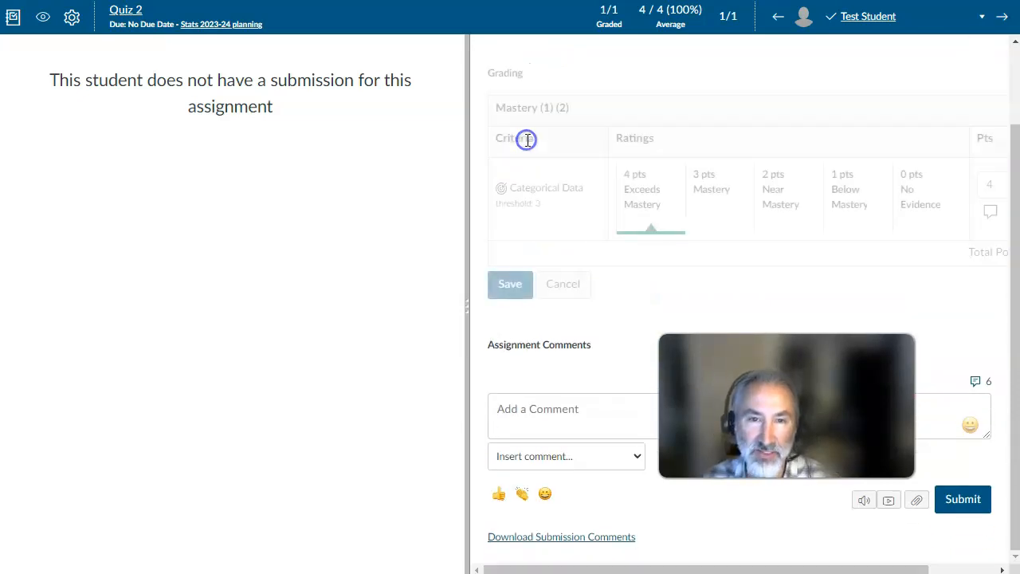
click(514, 285)
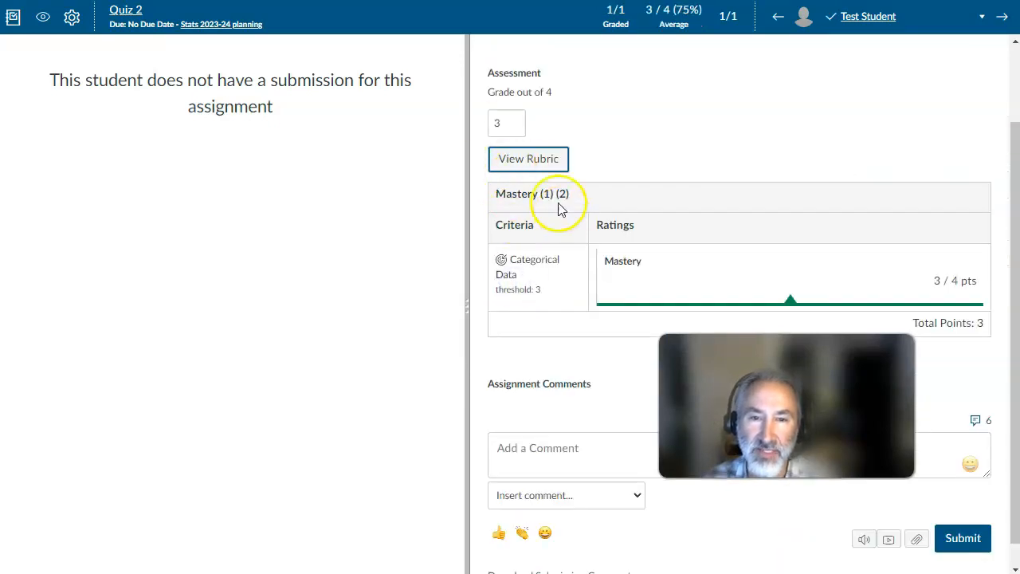
- Set the Categorical Data rating on Quiz 2 back to 4 pts (Exceeds Mastery), then save and submit the assessment
click(536, 160)
click(650, 195)
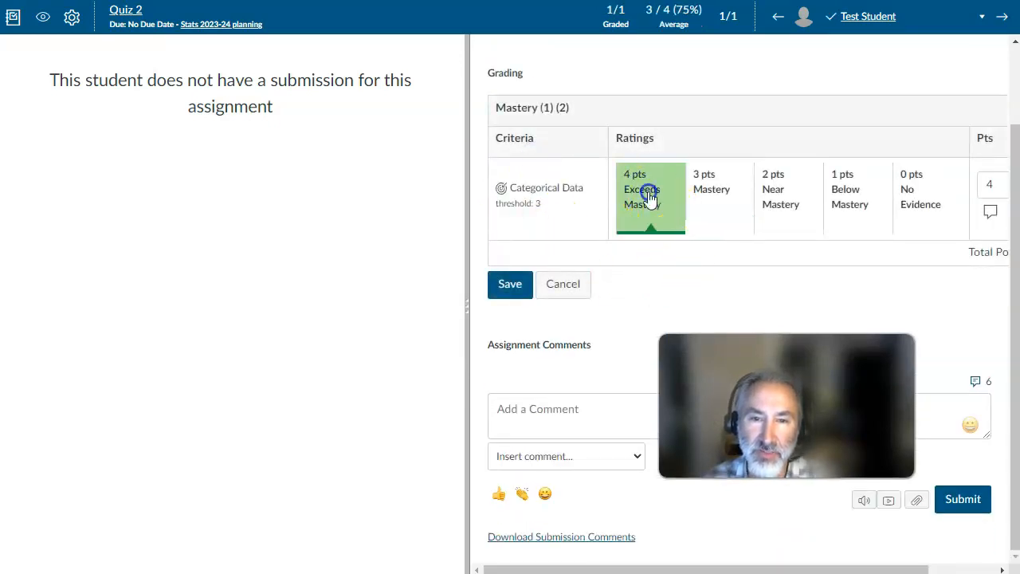
click(514, 275)
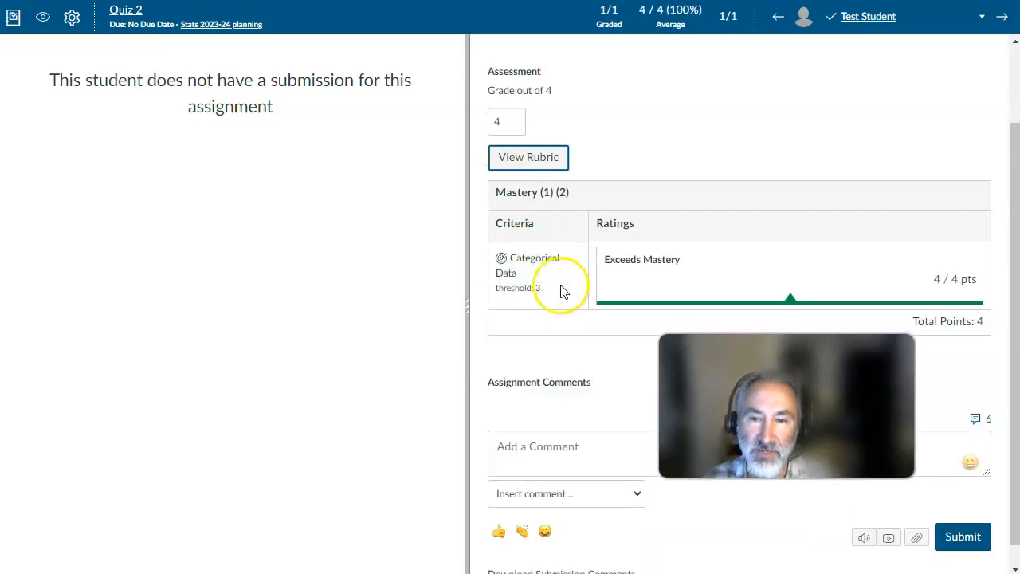
scroll(781, 391, down, 1)
click(967, 514)
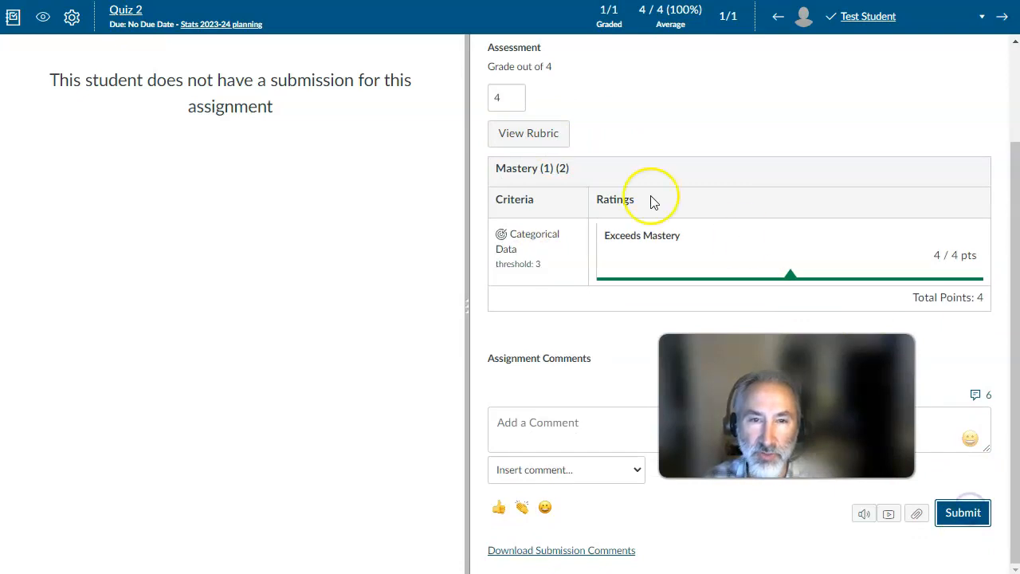
- Close SpeedGrader, review the Ch1 module's assignments, and open the course grades in the Learning Mastery Grade Book
key(ctrl+w)
click(319, 76)
click(97, 106)
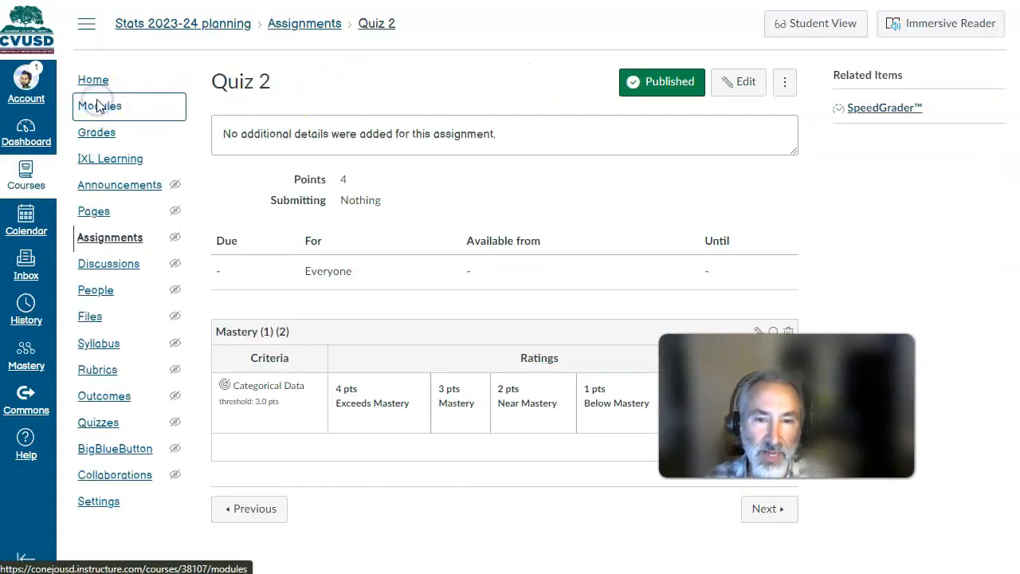
scroll(348, 319, down, 2)
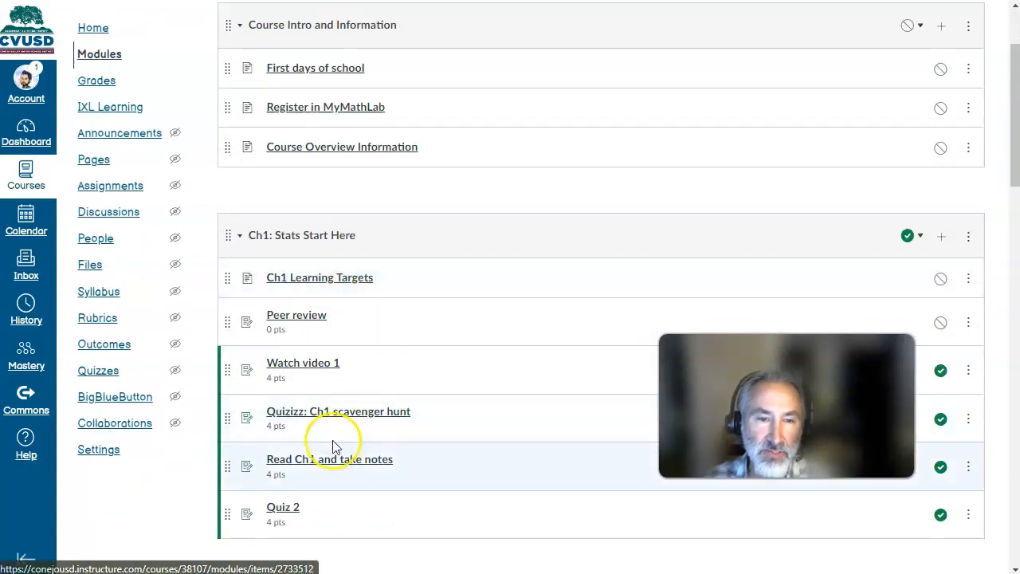
scroll(319, 414, down, 4)
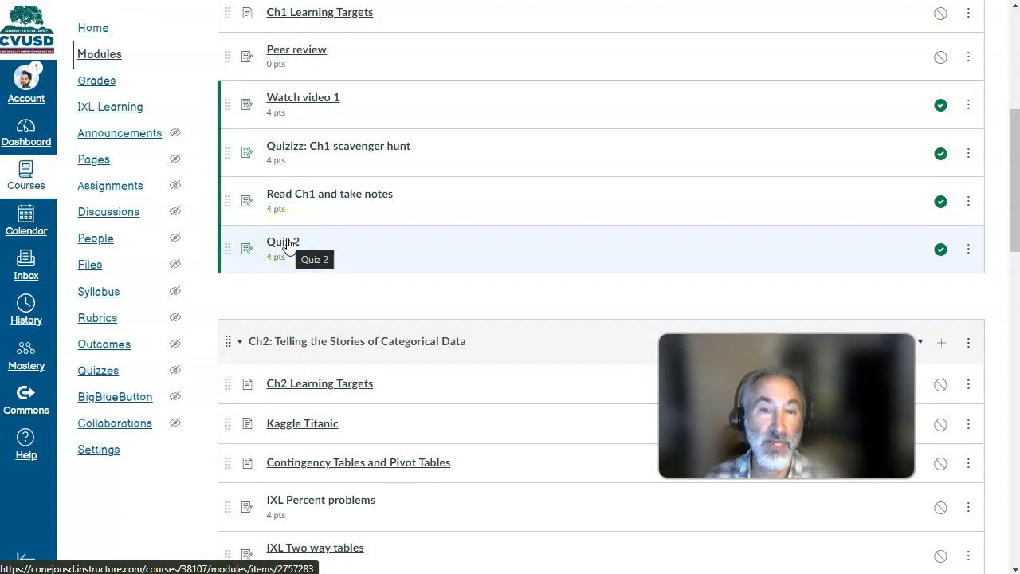
scroll(285, 228, up, 5)
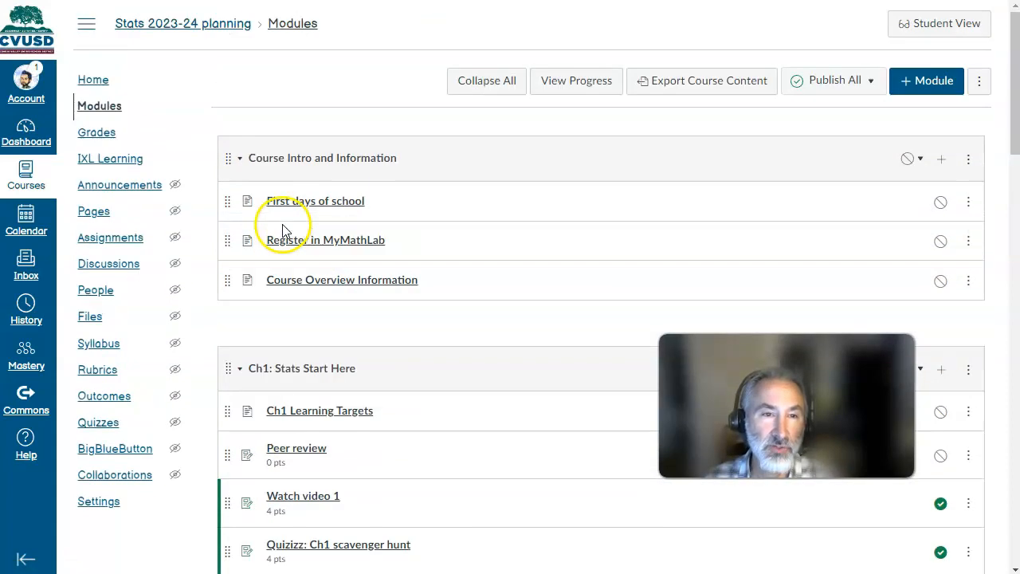
click(92, 132)
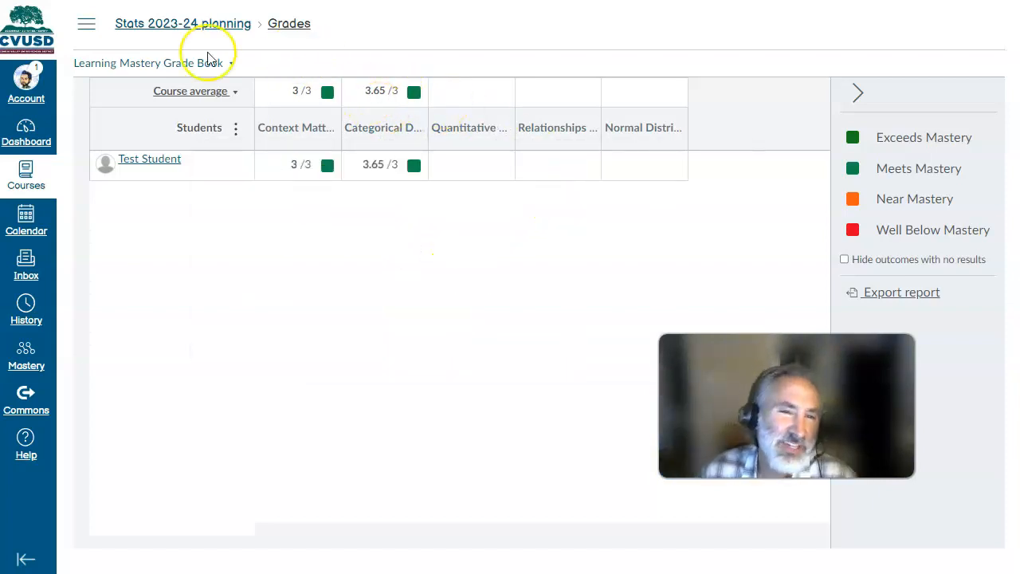
- Open the Read Ch1 and take notes assignment from the Ch1 module and bring its rubric into view
click(86, 23)
click(112, 104)
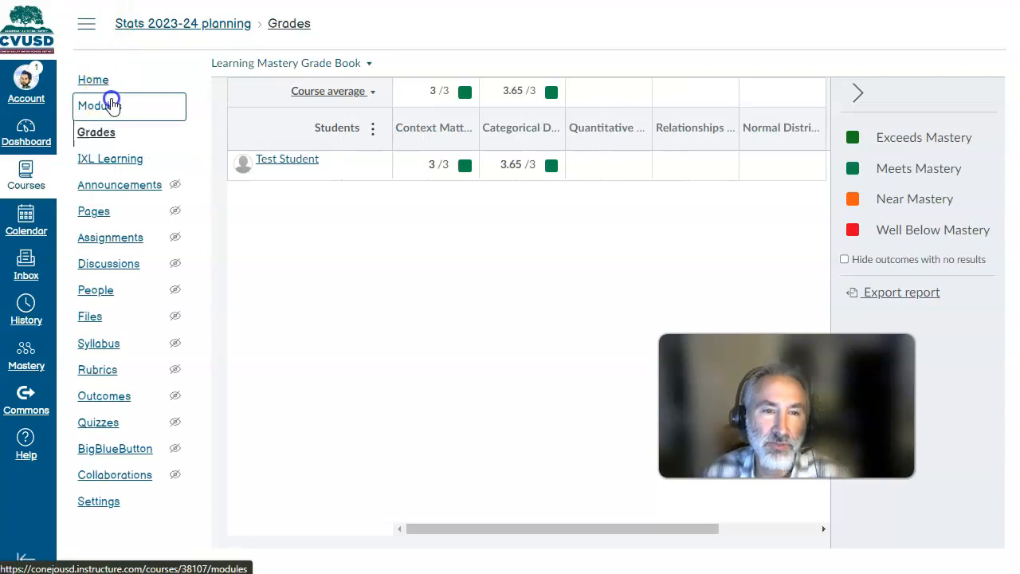
scroll(472, 214, down, 3)
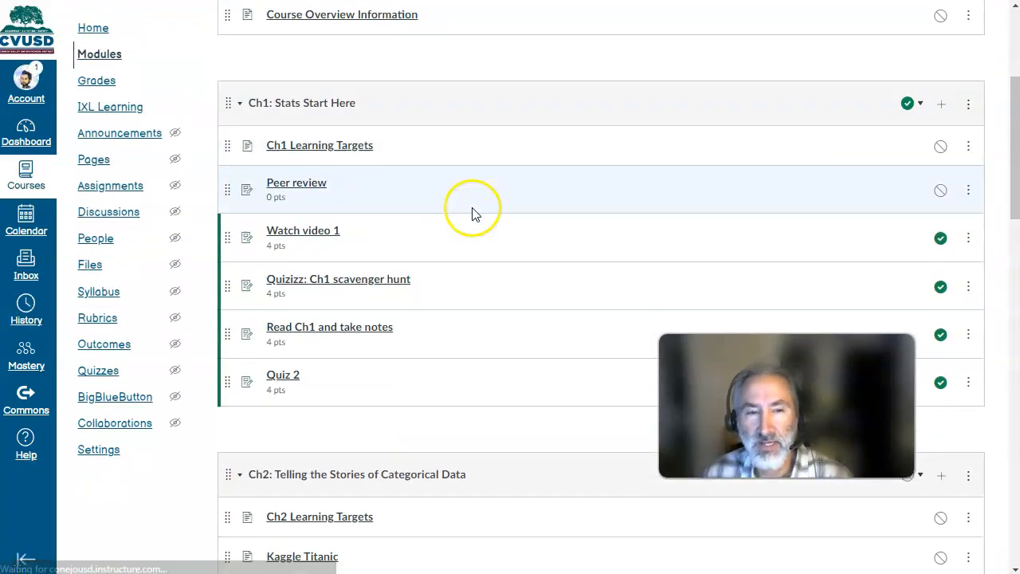
click(335, 332)
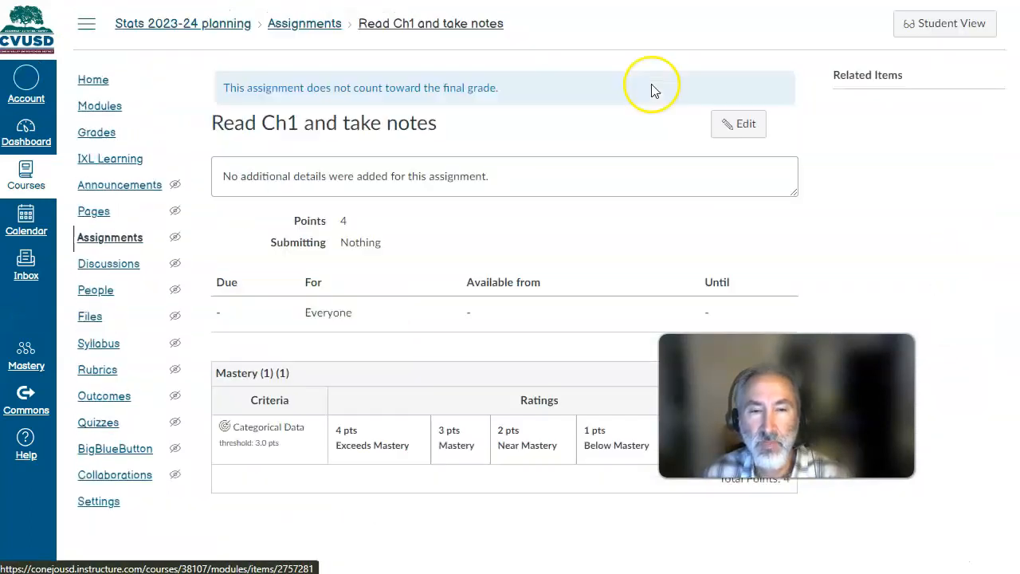
click(738, 126)
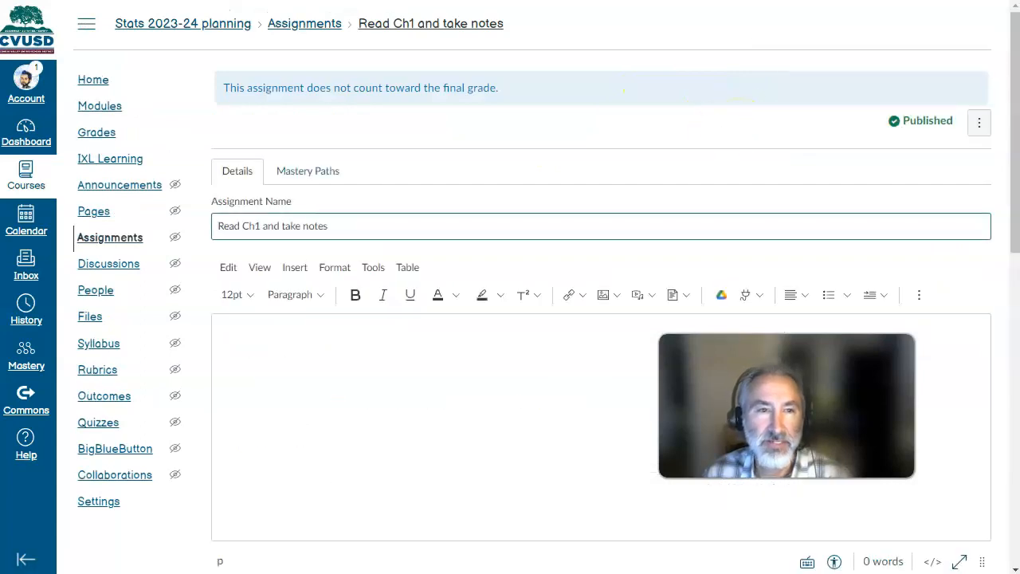
key(alt+Left)
scroll(473, 127, down, 2)
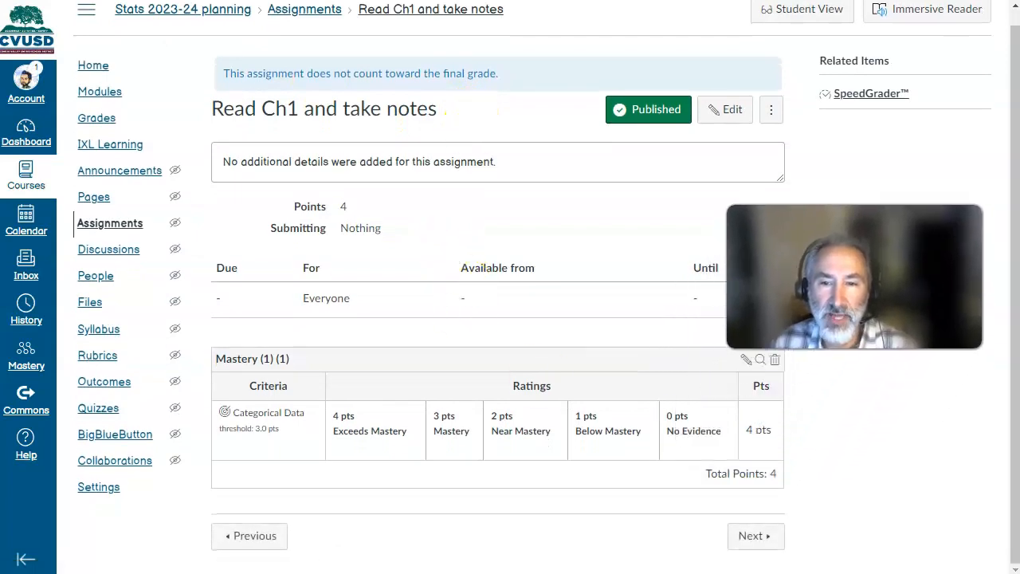
- Turn off the use of the Mastery (1) (1) rubric for assignment grading and update the rubric
click(743, 360)
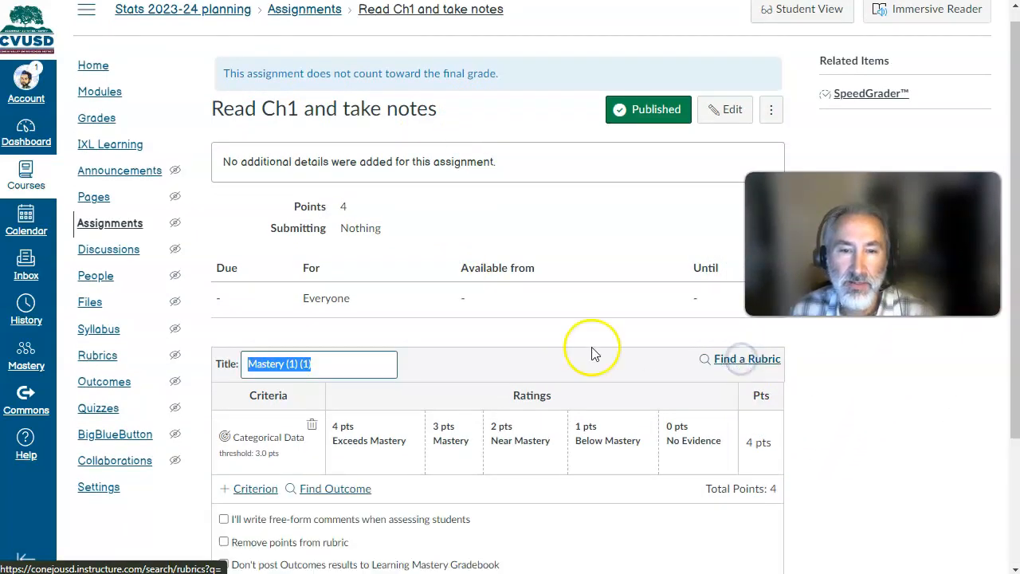
scroll(478, 366, down, 2)
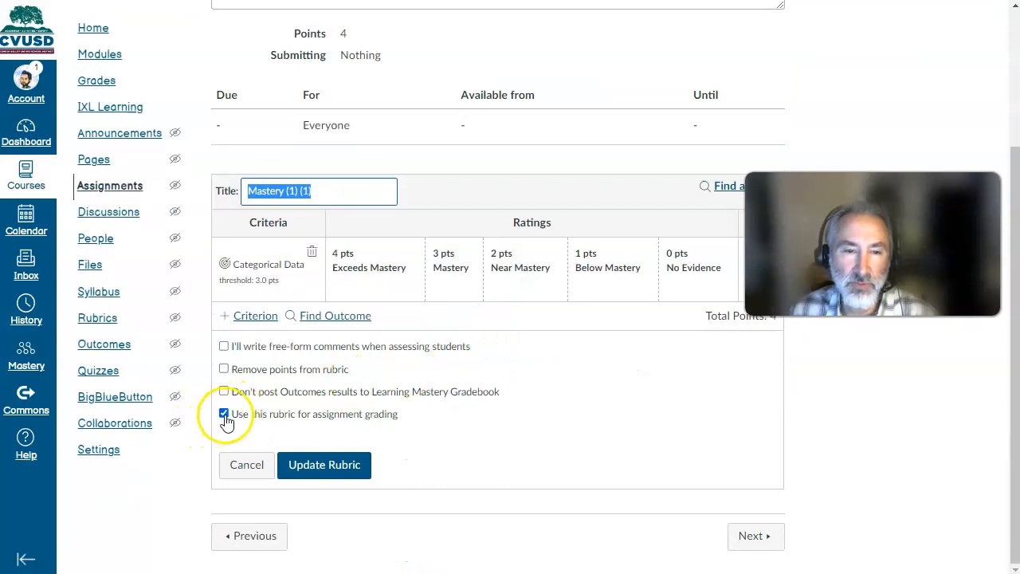
click(224, 413)
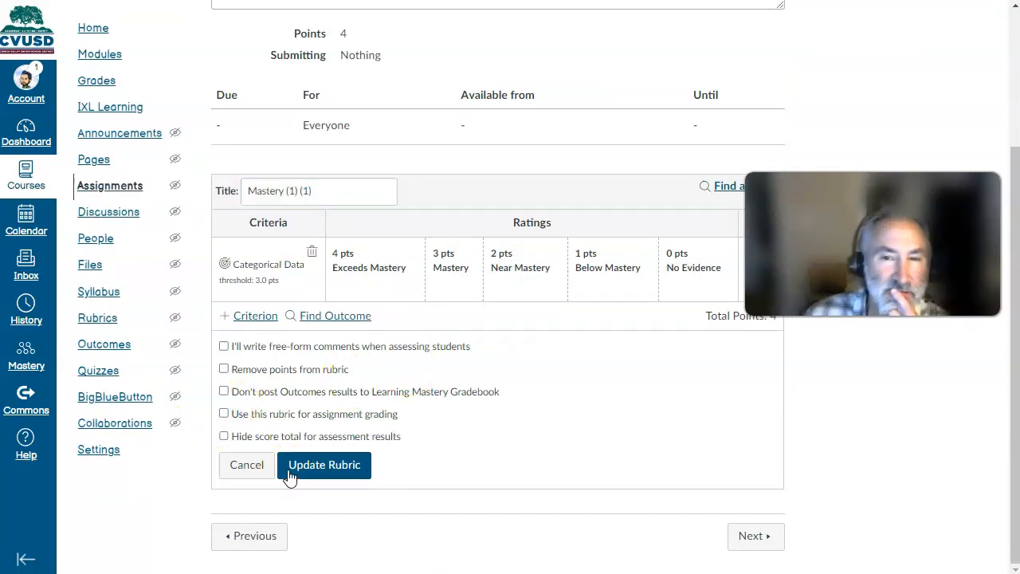
click(317, 472)
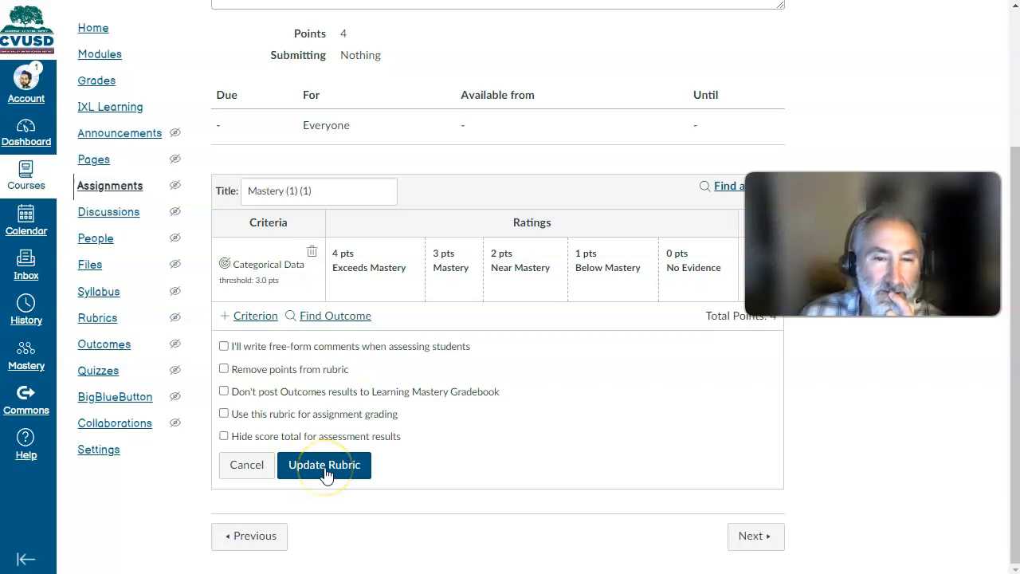
click(325, 472)
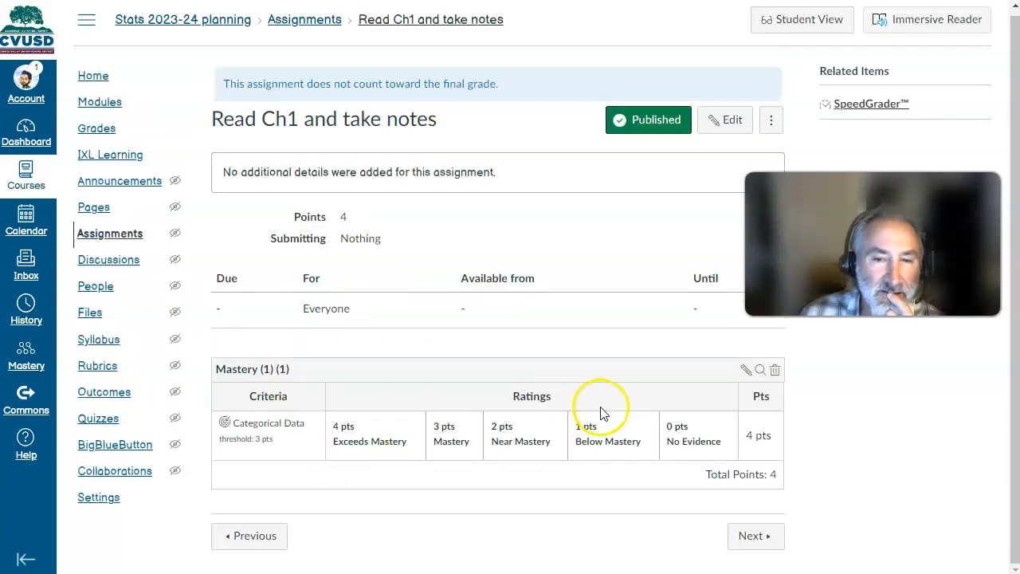
- Check the test student's Read Ch1 and take notes grade and rubric rating in SpeedGrader, then return to the assignment
click(870, 104)
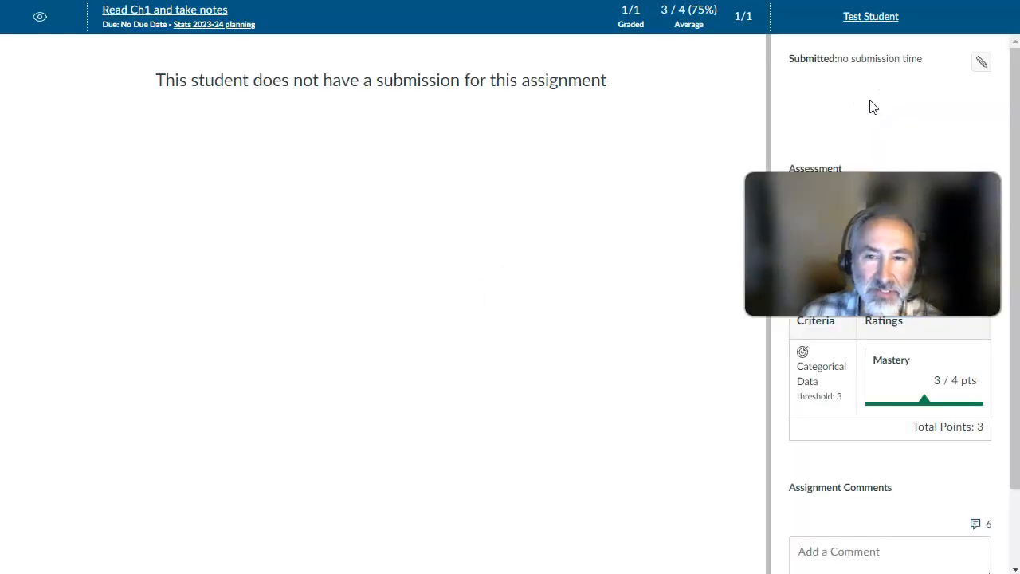
click(808, 216)
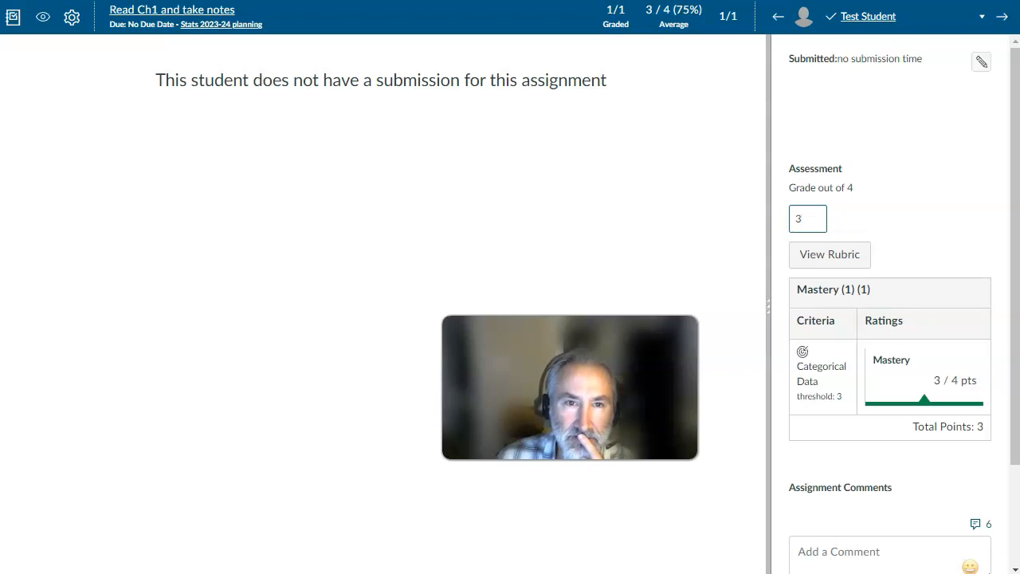
click(279, 0)
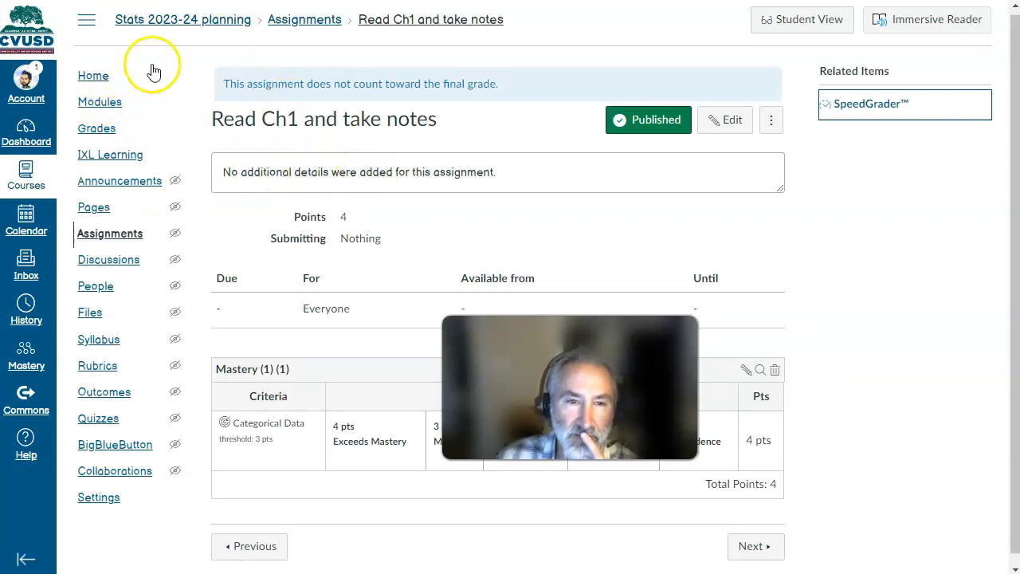
- Open the Learning Mastery Grade Book and review the test student's Categorical Data score
click(100, 132)
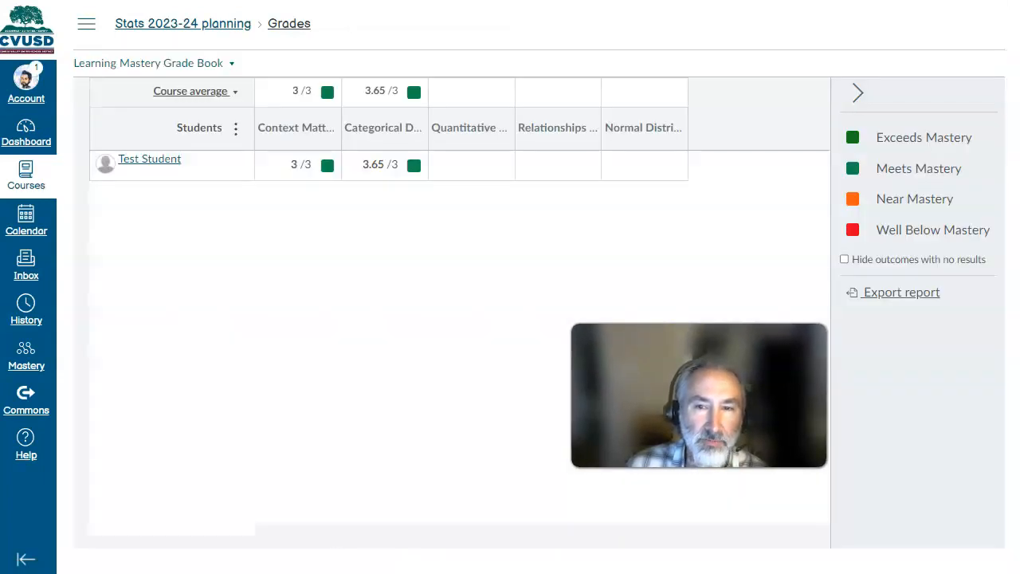
mouse_move(381, 165)
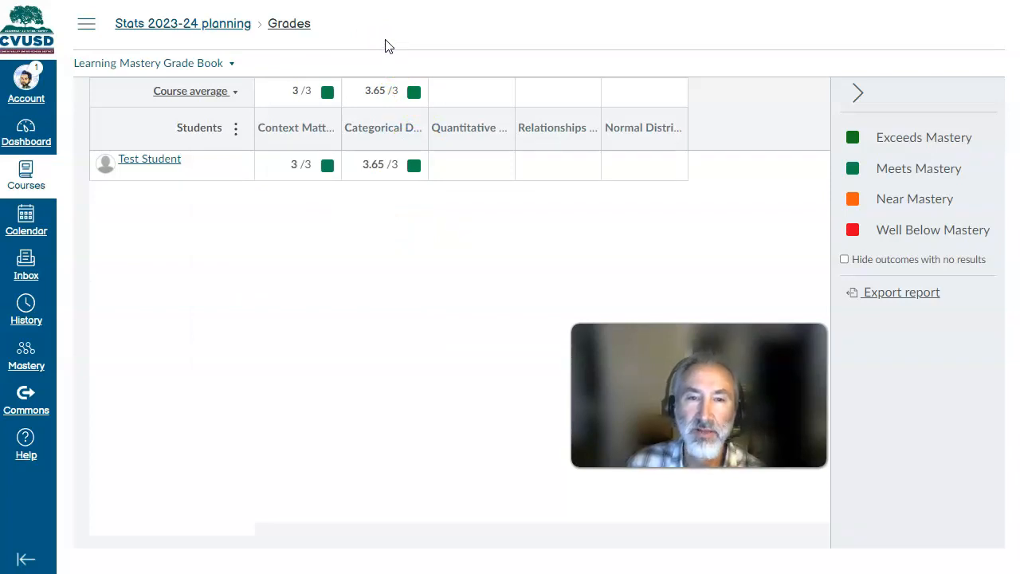
mouse_move(376, 136)
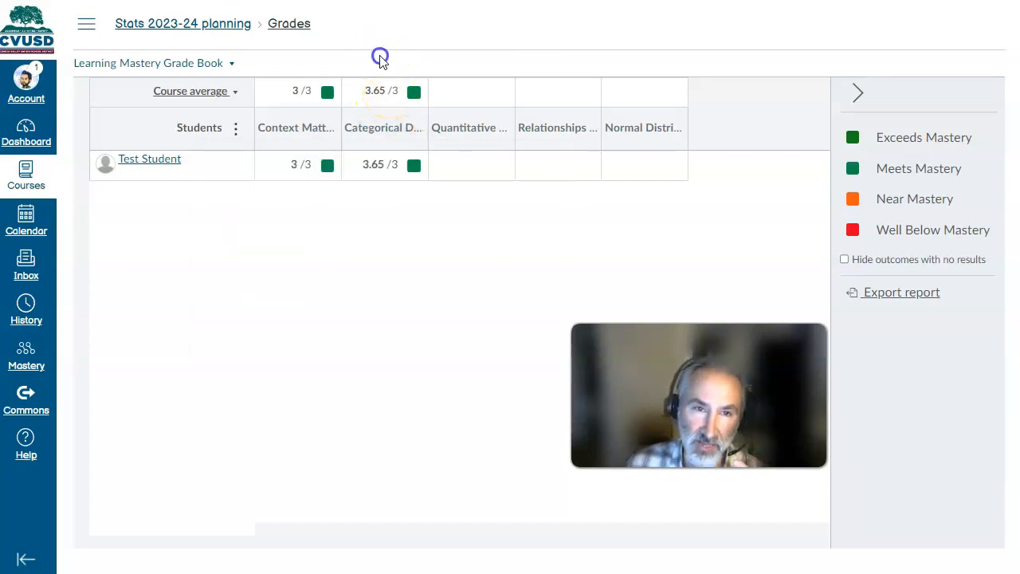
- Open the Categorical Data outcome in the Learning Targets group for editing and go to its calculation settings
click(86, 24)
click(116, 403)
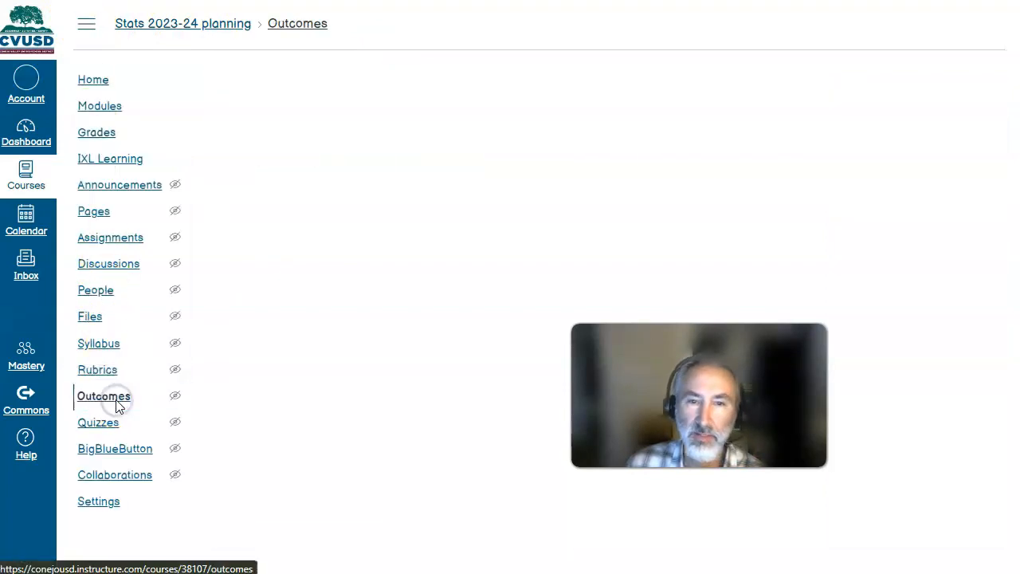
click(332, 227)
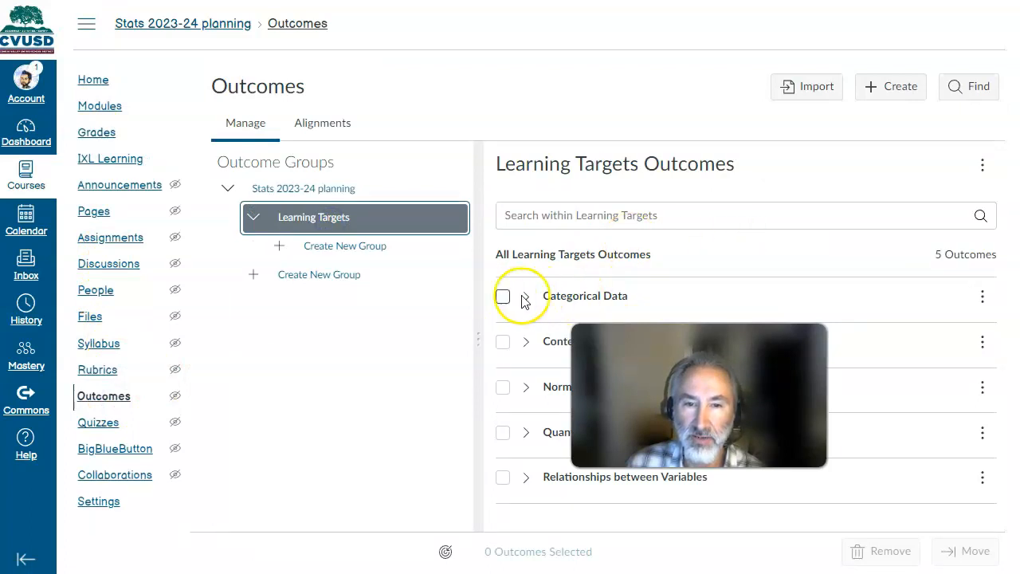
click(982, 296)
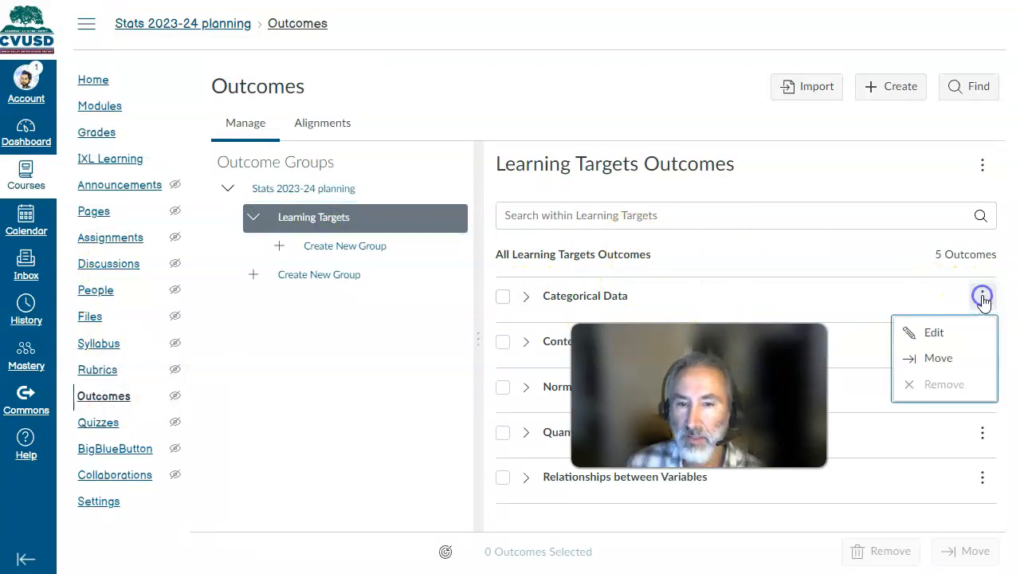
click(934, 334)
scroll(404, 255, down, 8)
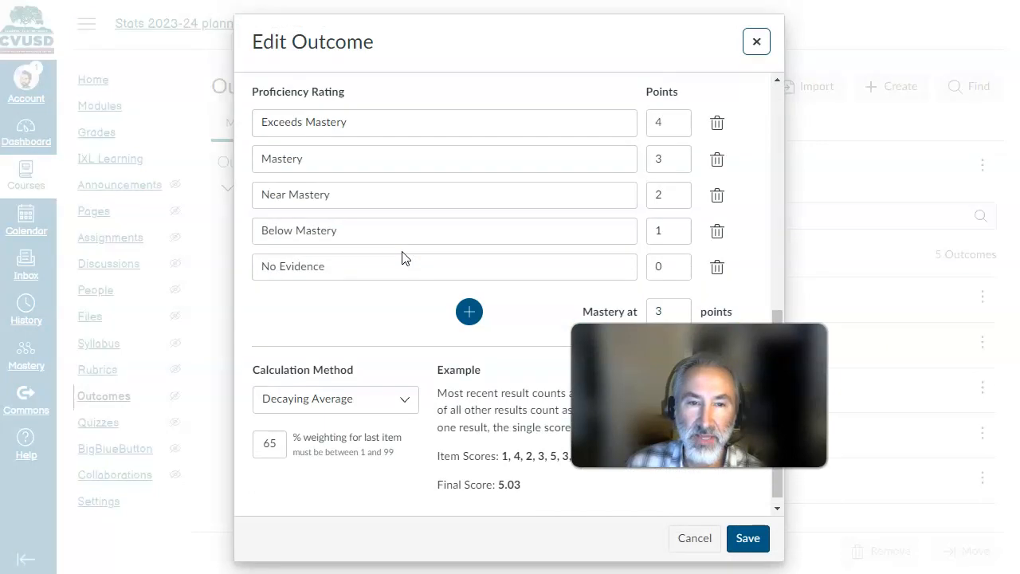
- Set the Categorical Data outcome's calculation method to Most Recent Score and save the outcome
drag(661, 399, 821, 447)
click(408, 390)
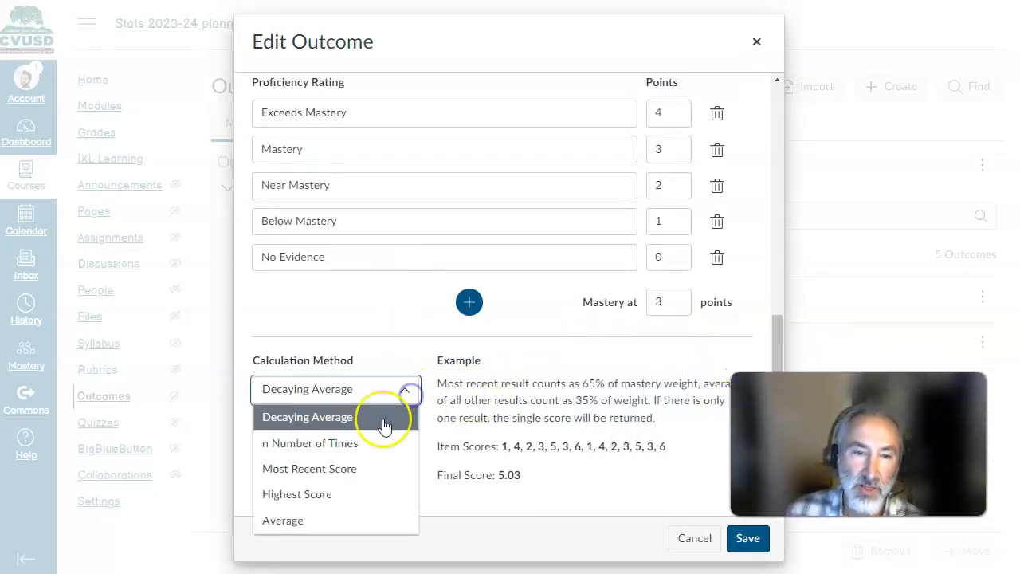
click(363, 475)
click(403, 392)
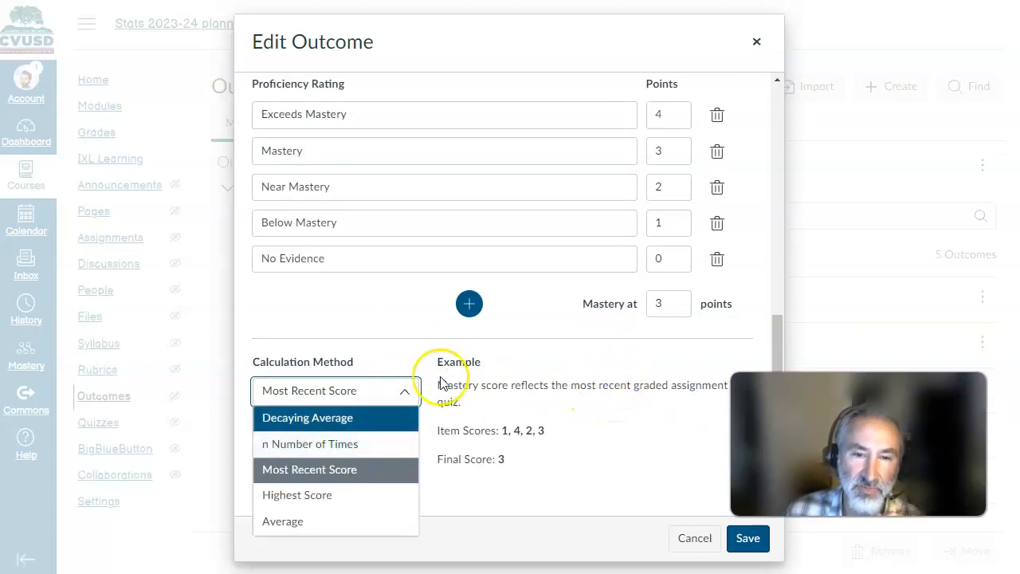
click(408, 389)
click(746, 540)
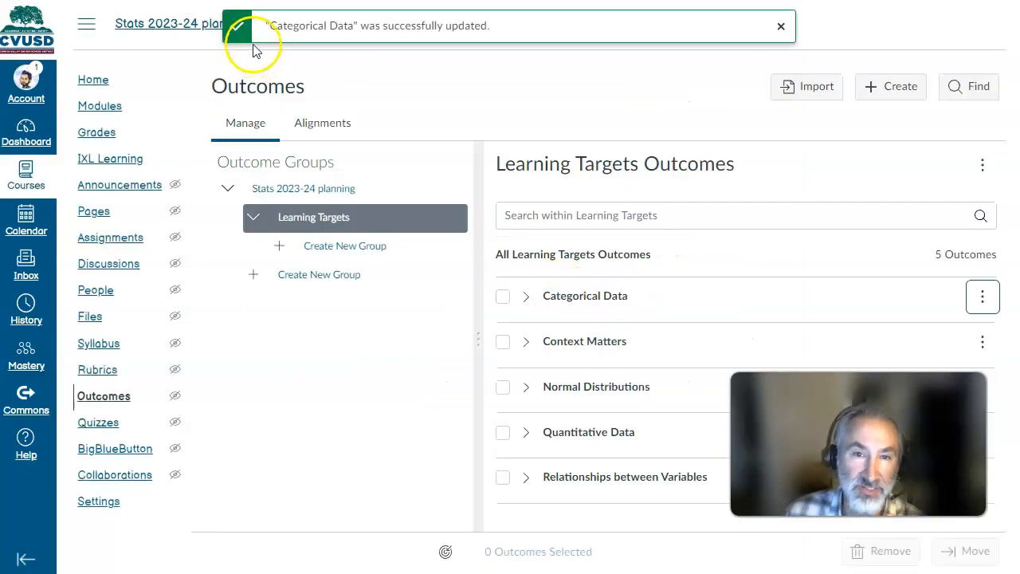
- Compare the Ch1 module's assignments with the test student's Categorical Data score in the Learning Mastery Grade Book
click(98, 105)
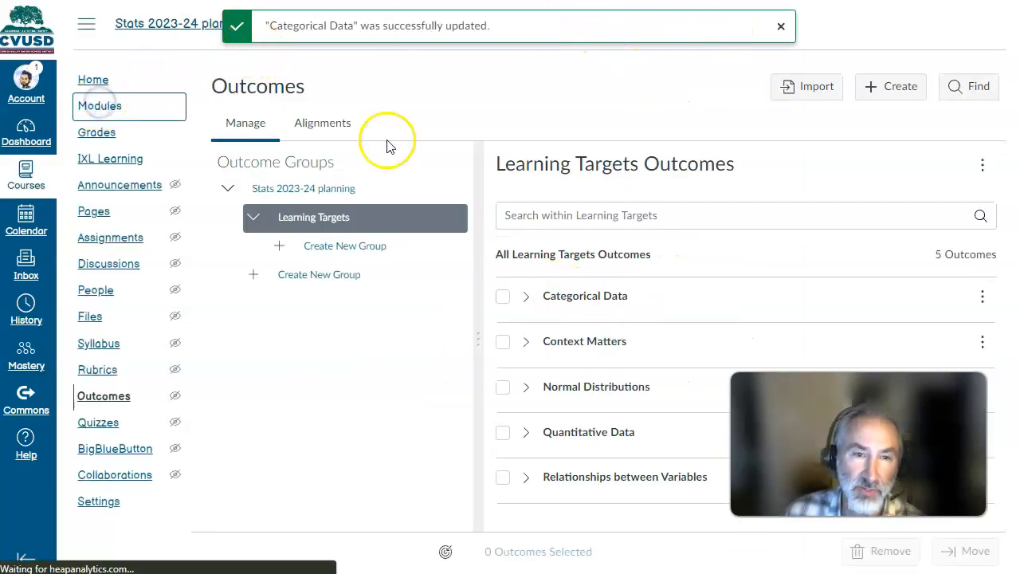
scroll(431, 182, down, 3)
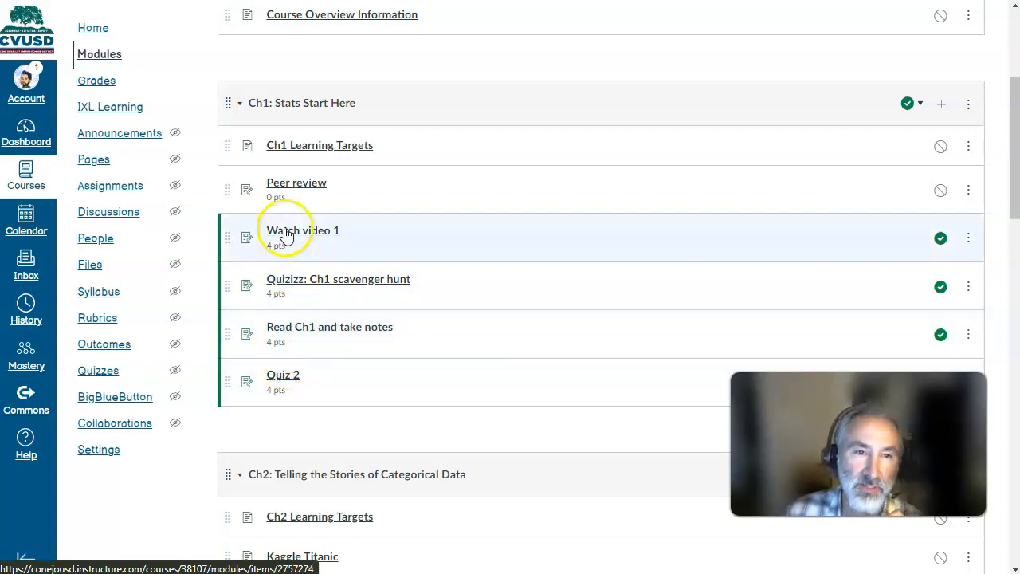
click(93, 81)
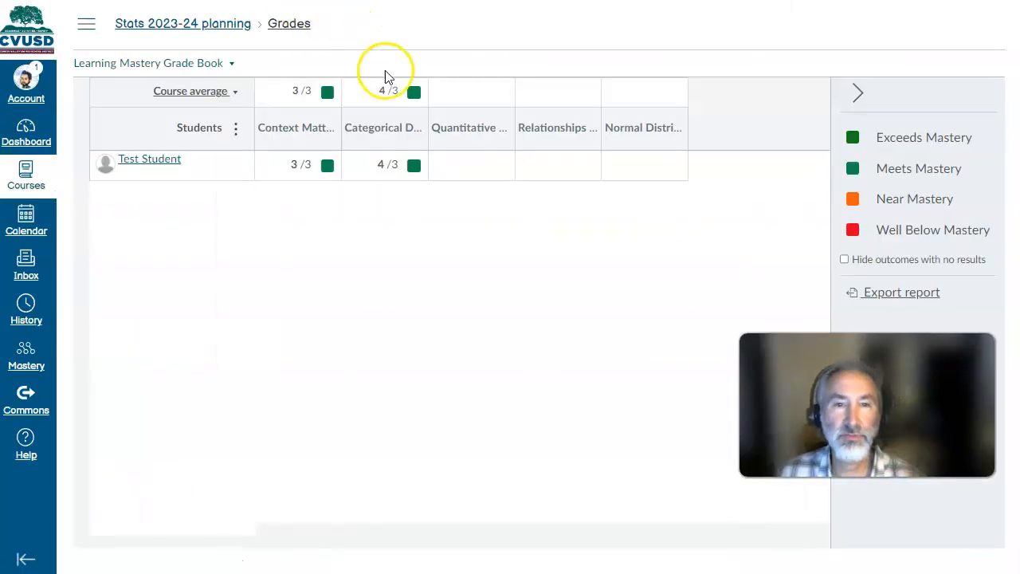
click(90, 26)
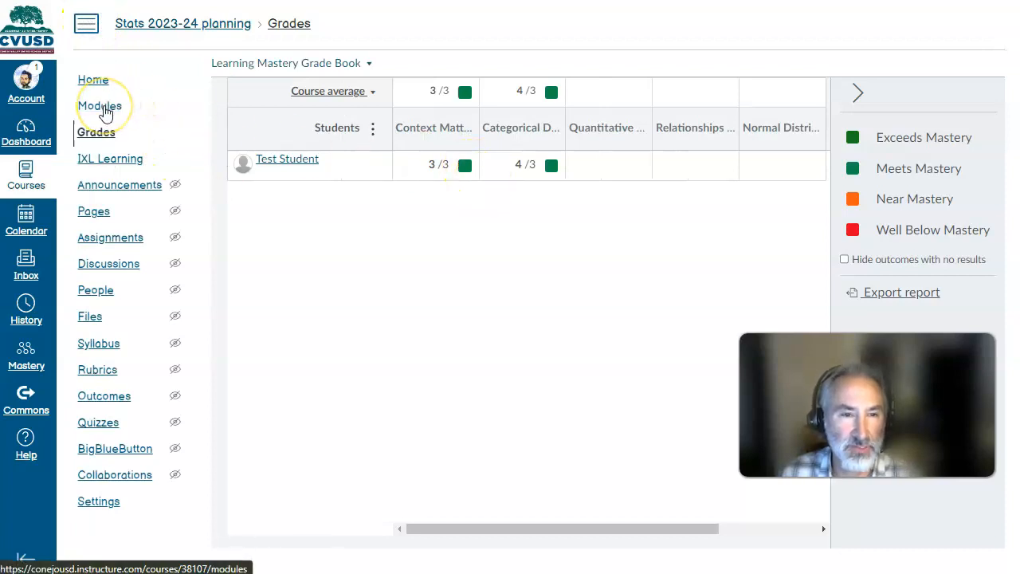
click(105, 110)
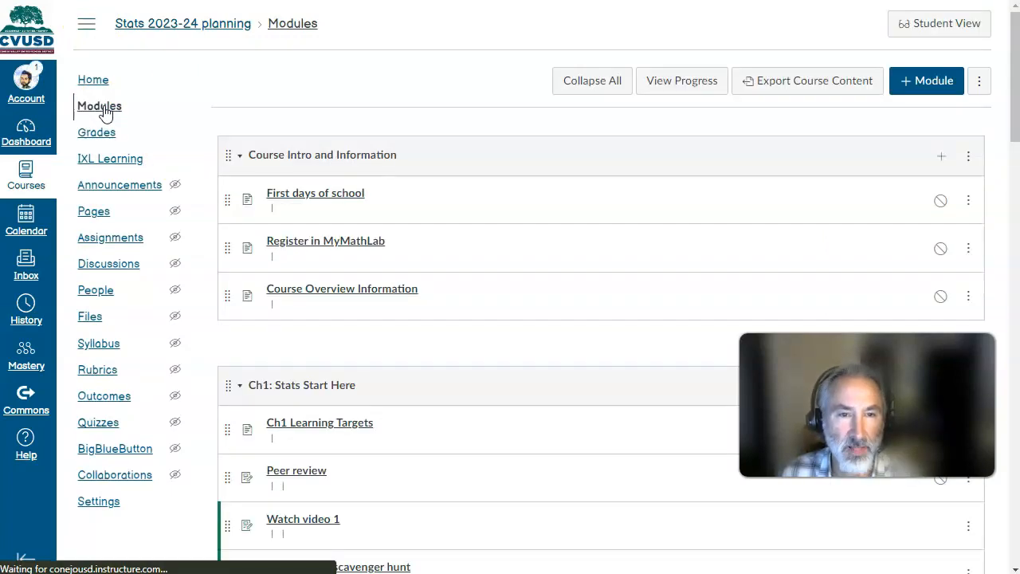
scroll(431, 215, down, 2)
scroll(422, 208, down, 2)
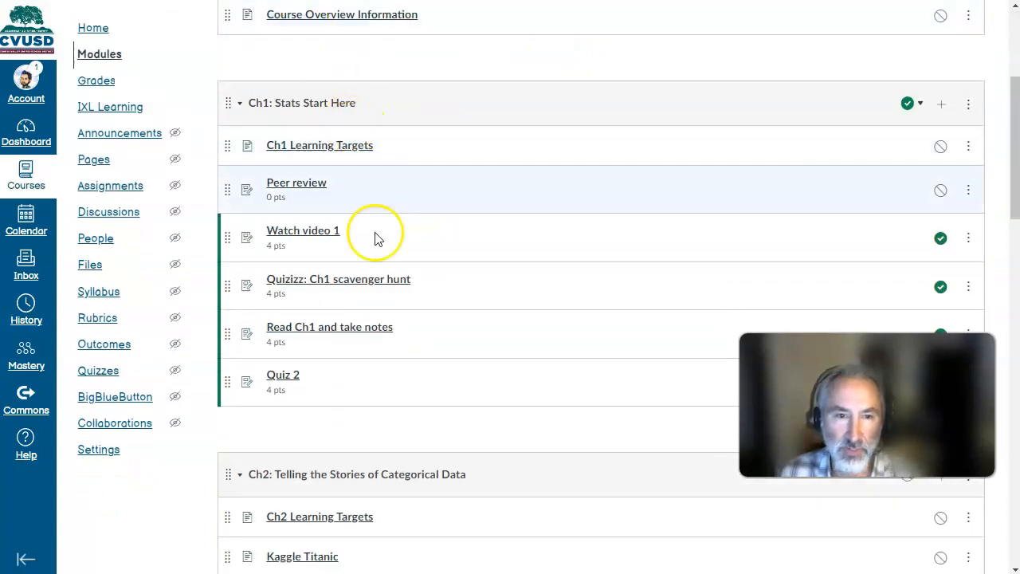
click(97, 80)
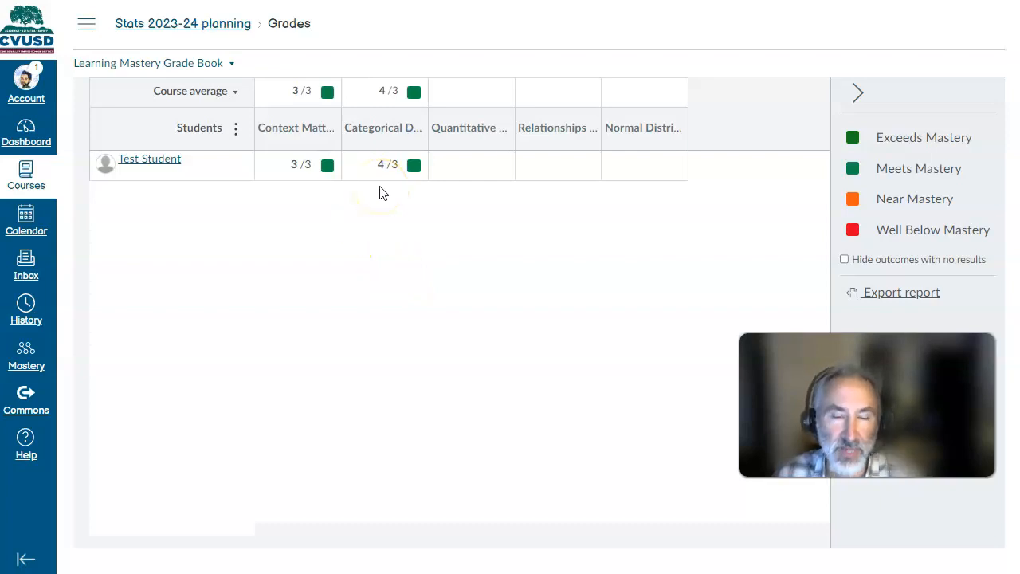
- Examine the rubric on the Read Ch1 and take notes assignment, then go back to the Learning Mastery Grade Book
click(86, 23)
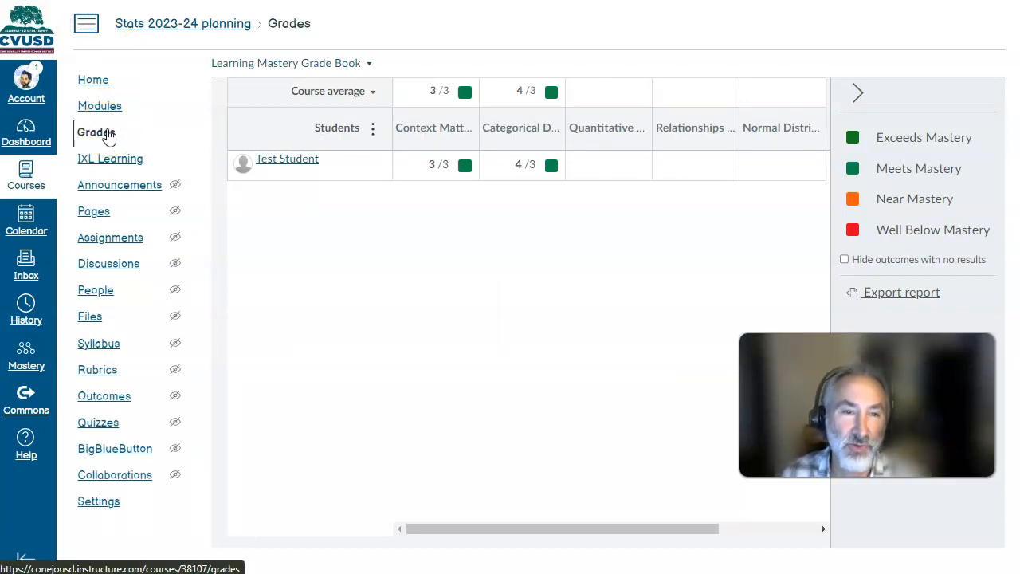
click(109, 106)
scroll(398, 183, down, 3)
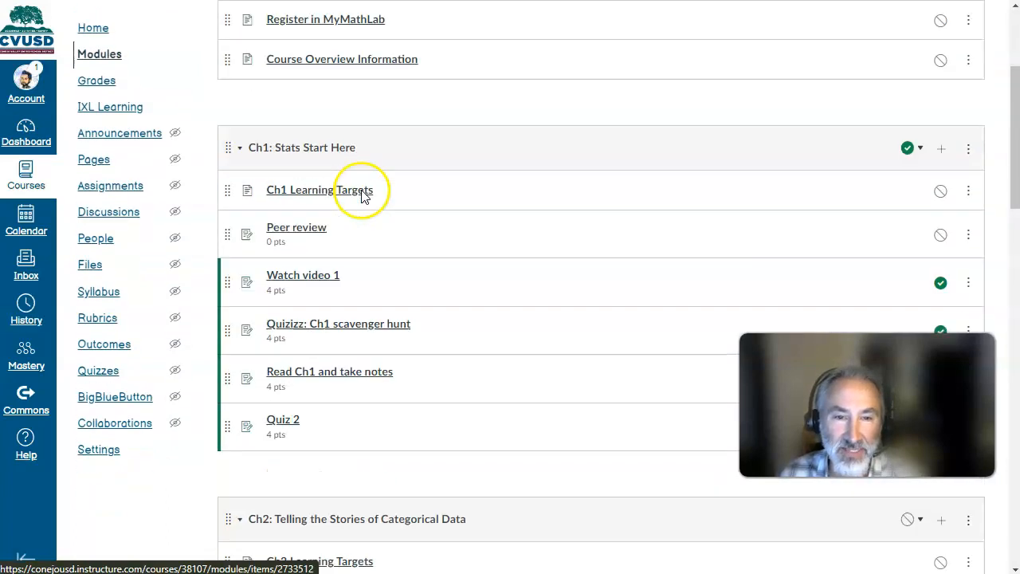
click(335, 330)
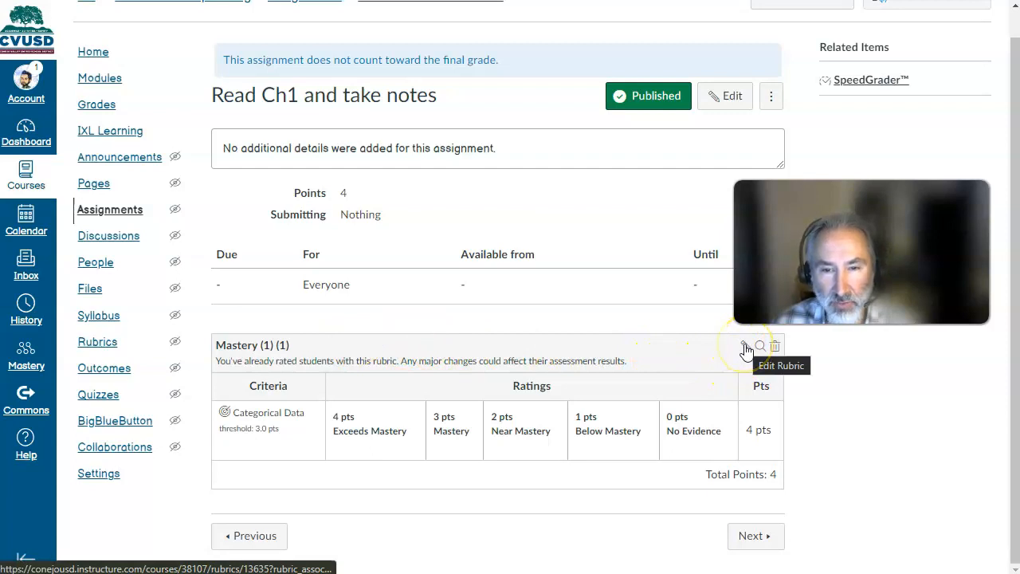
click(111, 104)
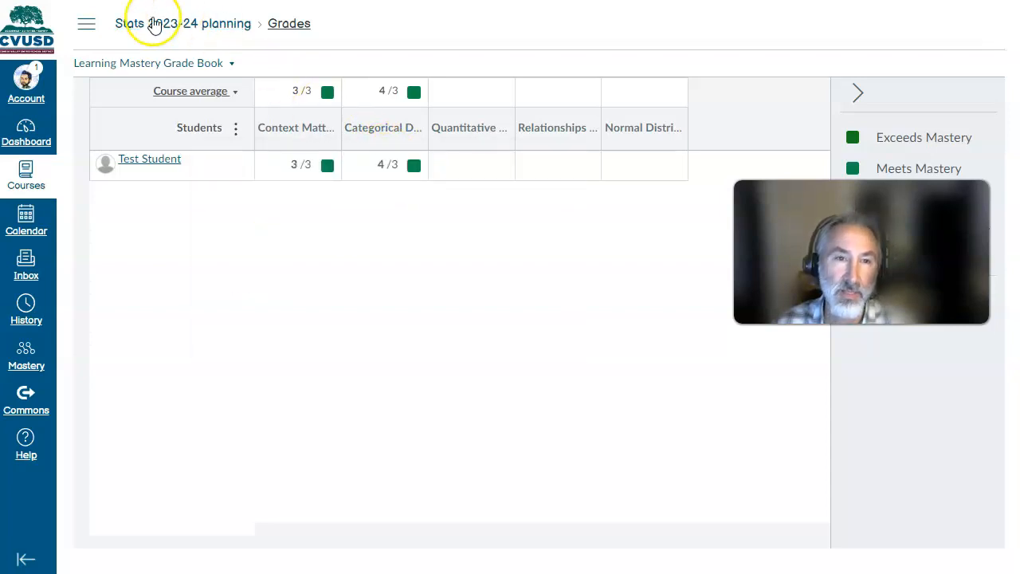
- Check the test student's Categorical Data rubric rating for the Quiz 2 assignment of the Ch1 module in SpeedGrader
click(88, 28)
click(102, 110)
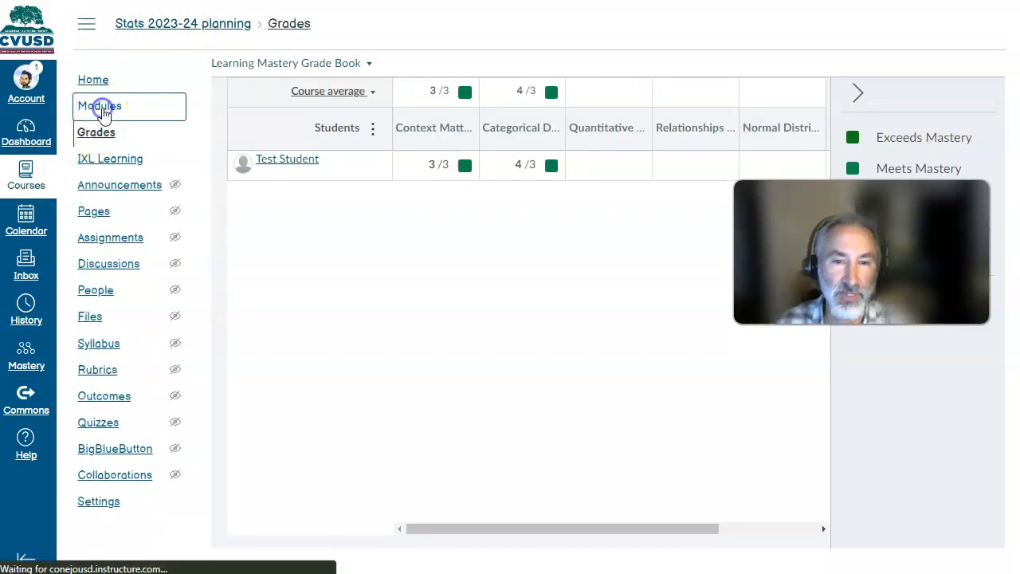
scroll(585, 312, down, 3)
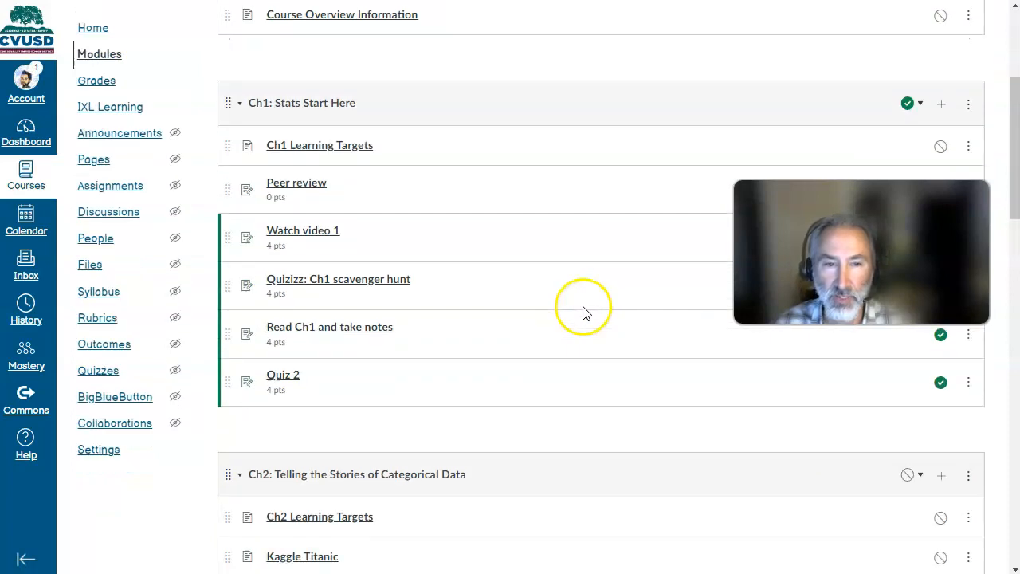
click(288, 380)
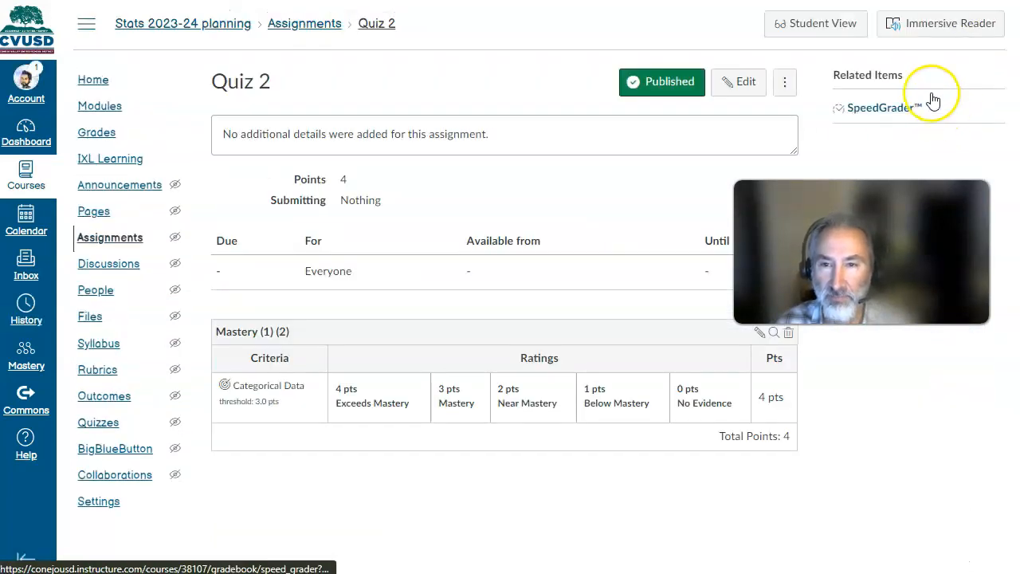
click(893, 107)
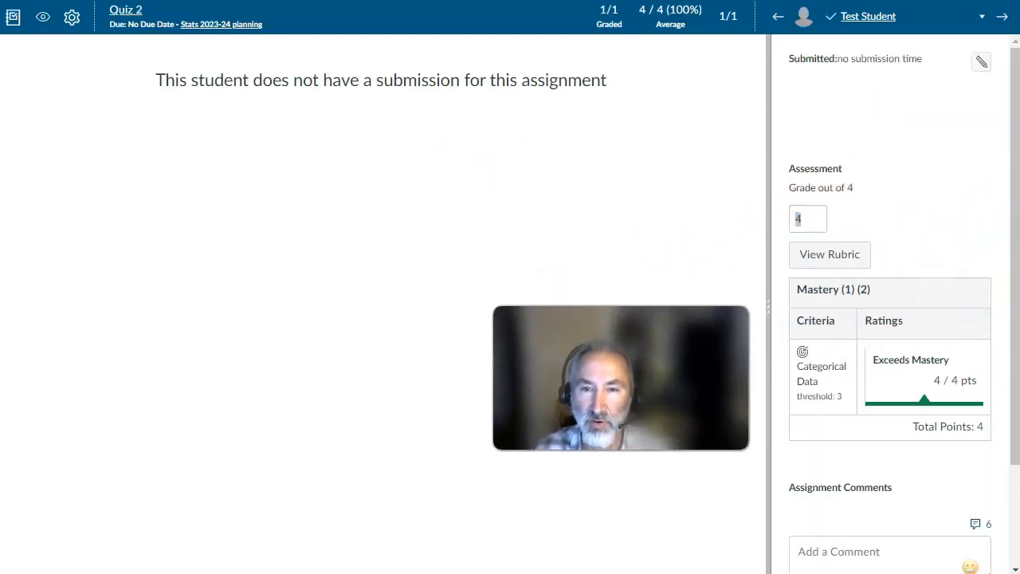
click(810, 215)
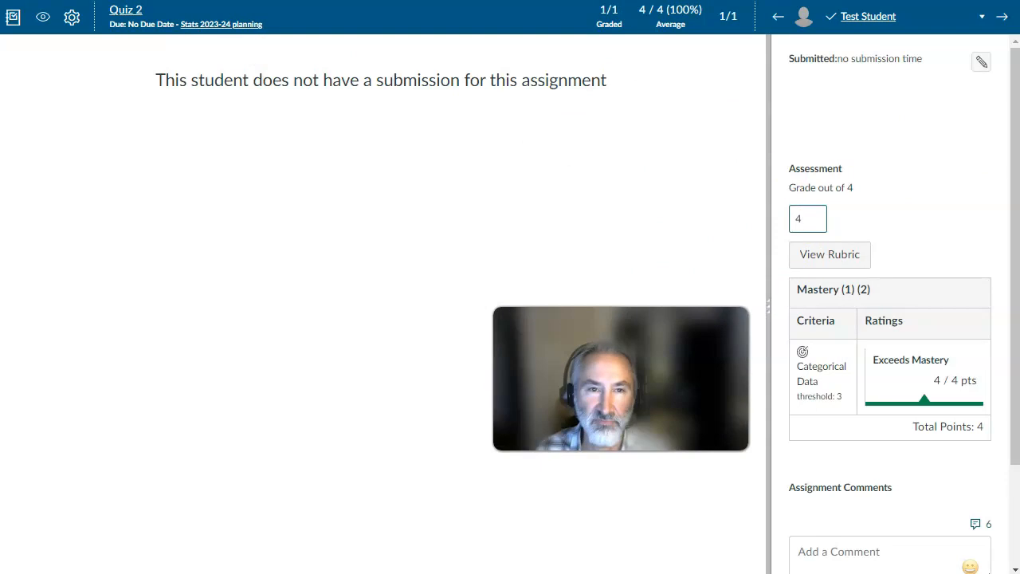
click(302, 1)
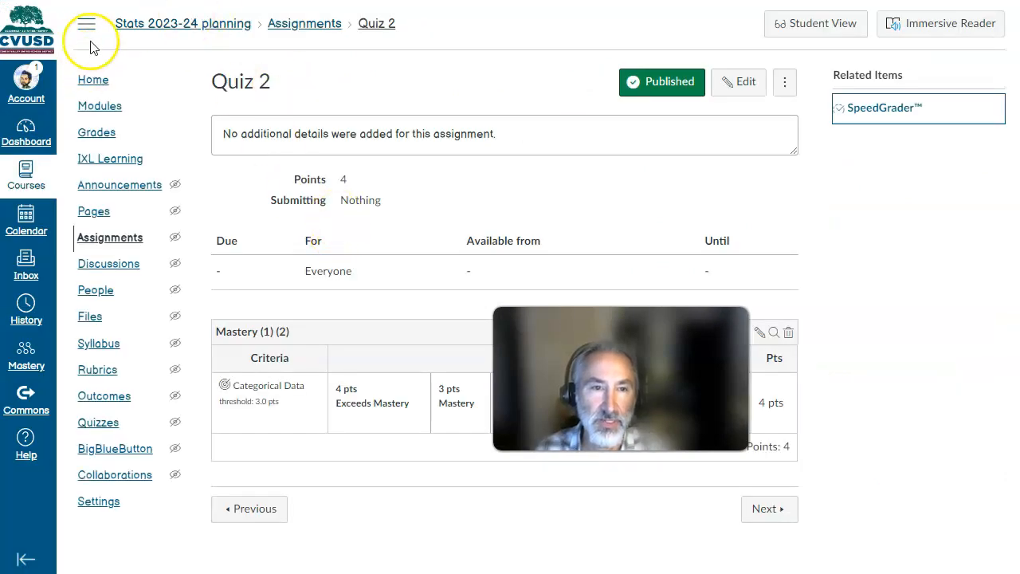
- Check the test student's rubric rating for Read Ch1 and take notes in SpeedGrader, then return to the Learning Mastery Grade Book
click(102, 107)
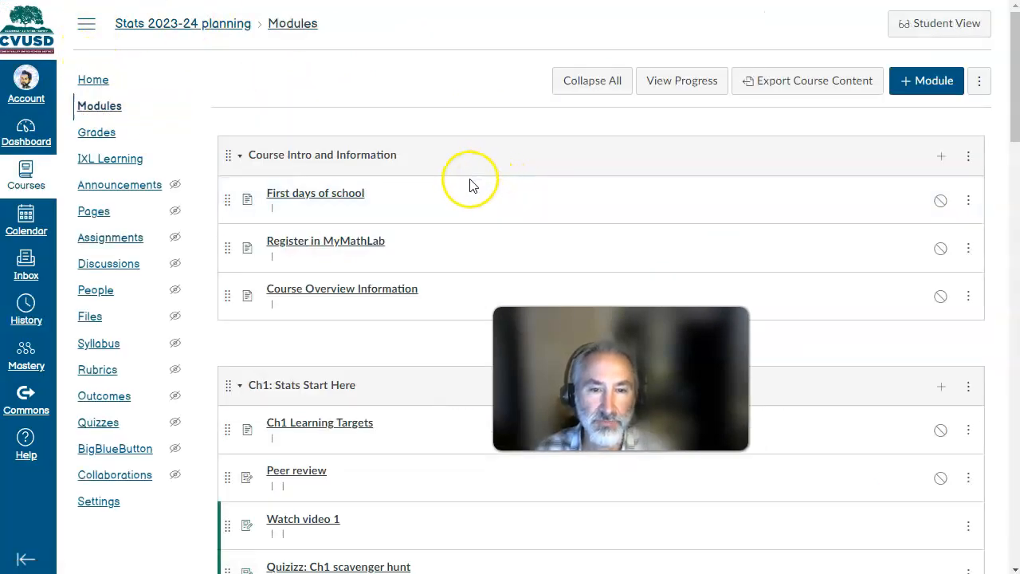
scroll(363, 279, down, 3)
scroll(363, 279, down, 1)
click(335, 331)
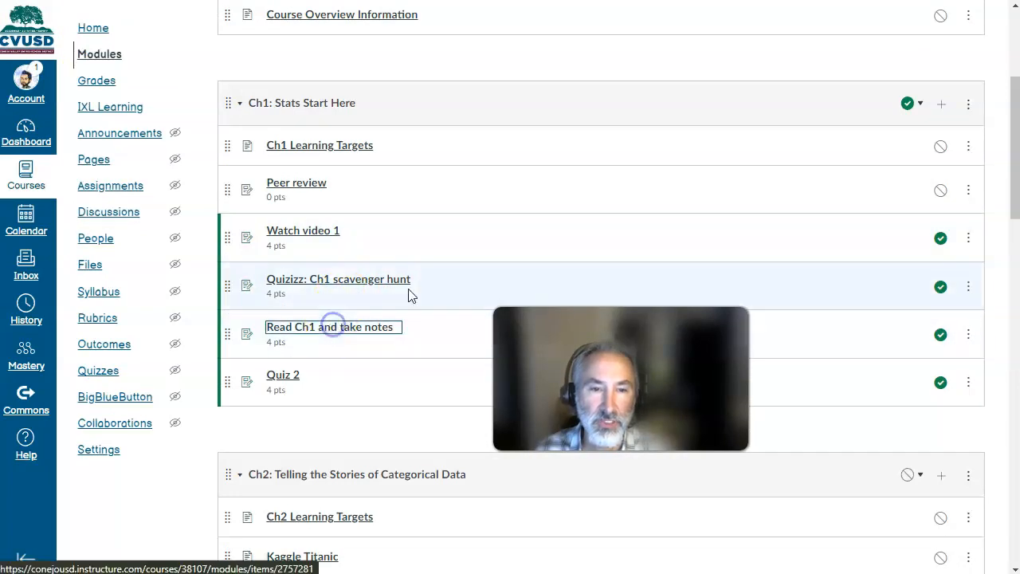
drag(675, 347, 868, 217)
click(865, 107)
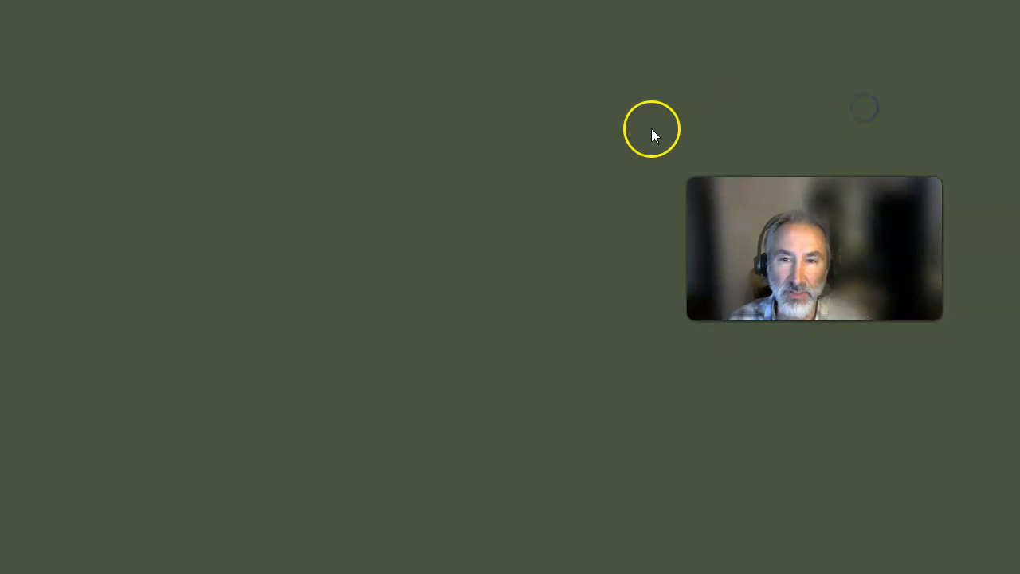
drag(893, 220, 652, 372)
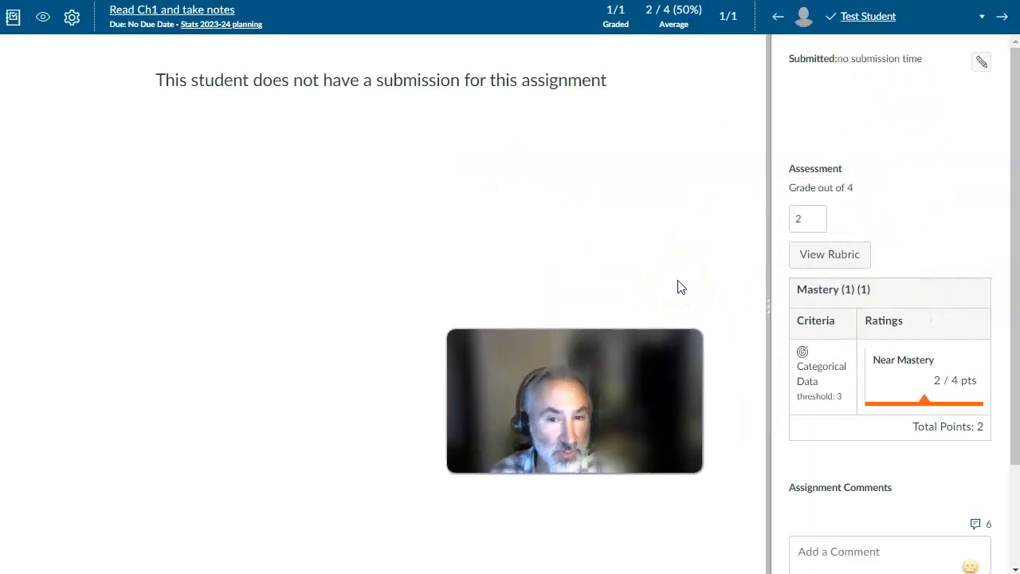
key(ctrl+w)
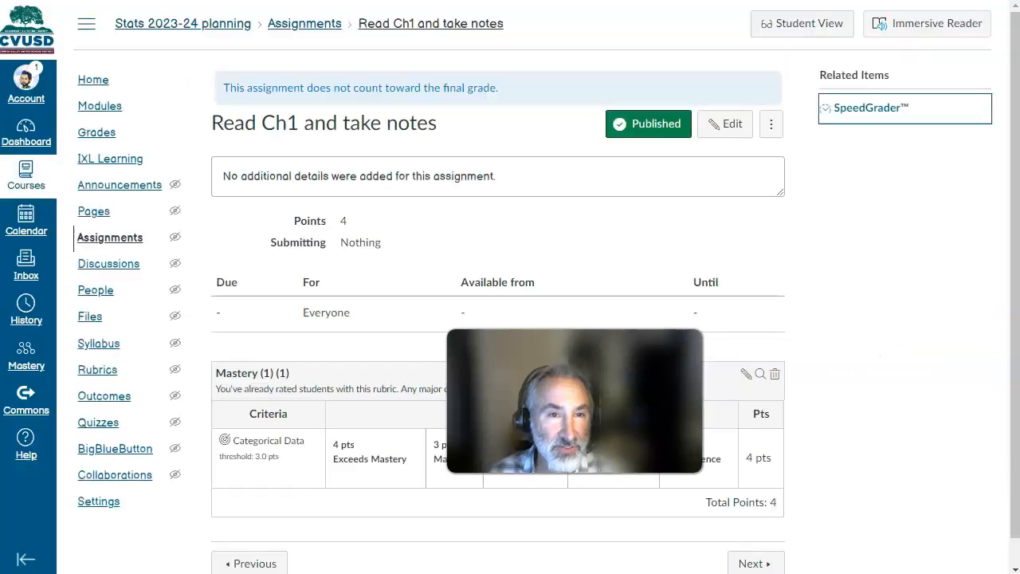
click(96, 132)
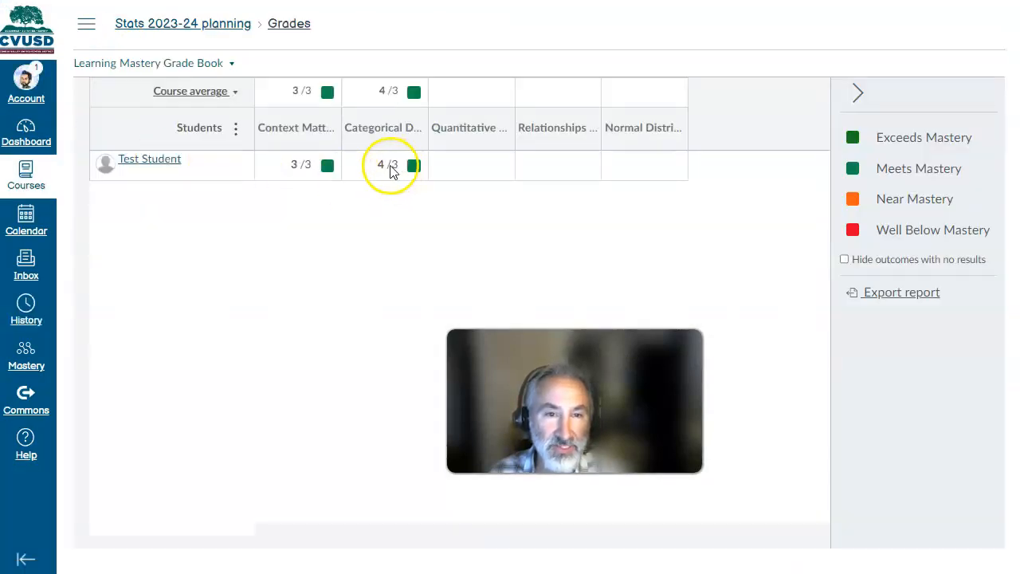
- Review the Categorical Data outcome's calculation method in the Learning Targets group and leave the outcome without saving
click(92, 16)
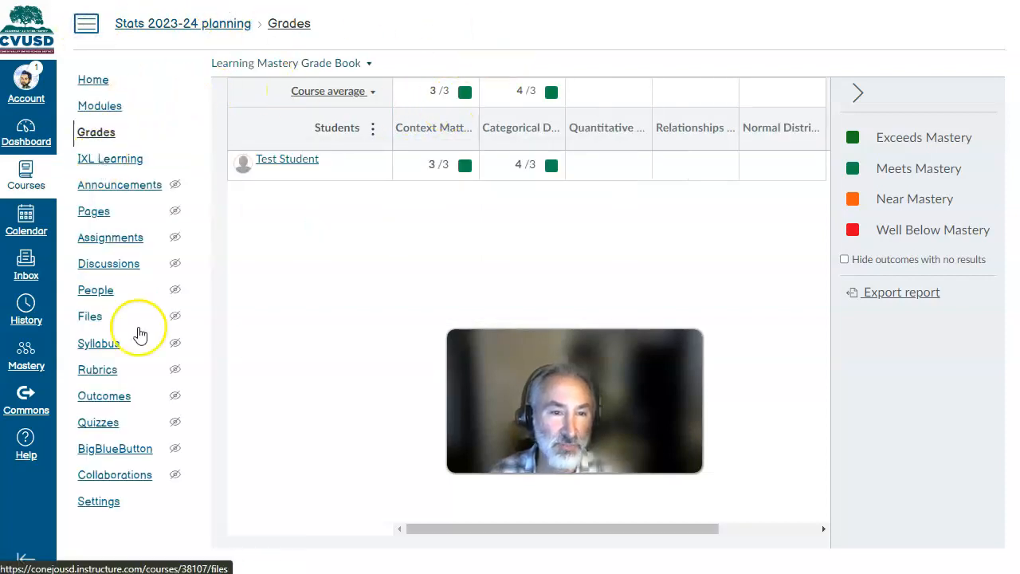
click(121, 396)
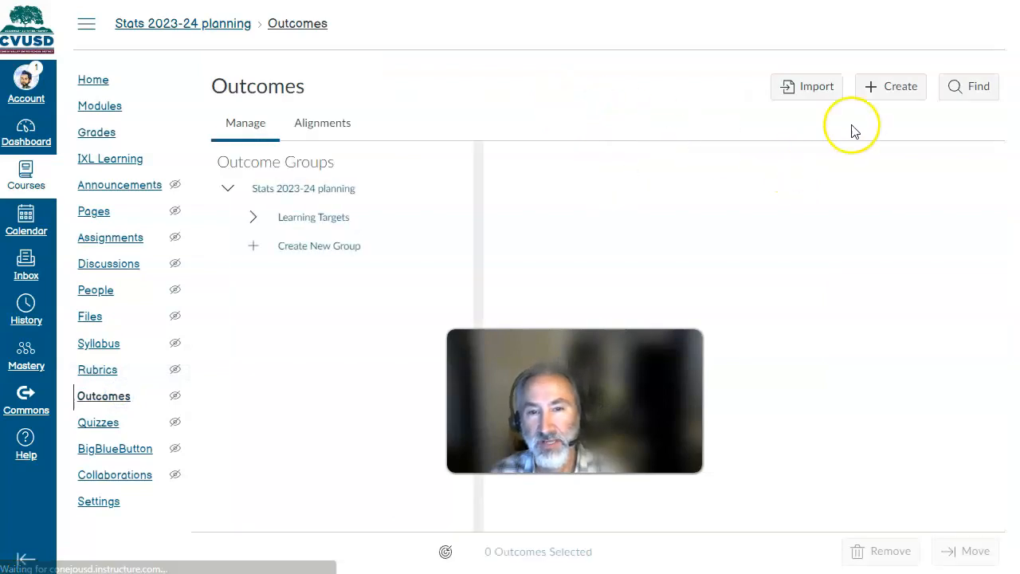
click(331, 217)
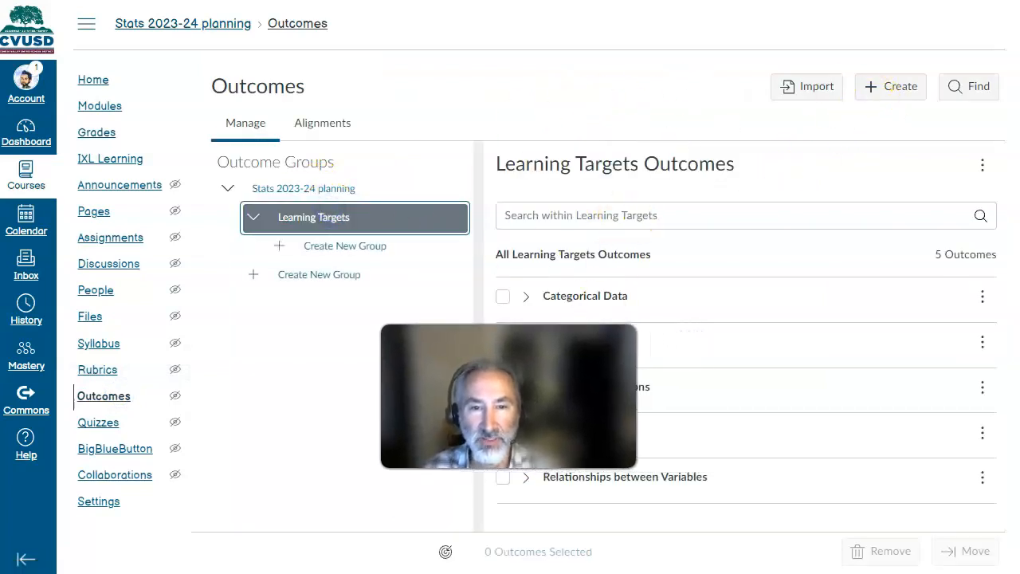
click(982, 297)
click(942, 328)
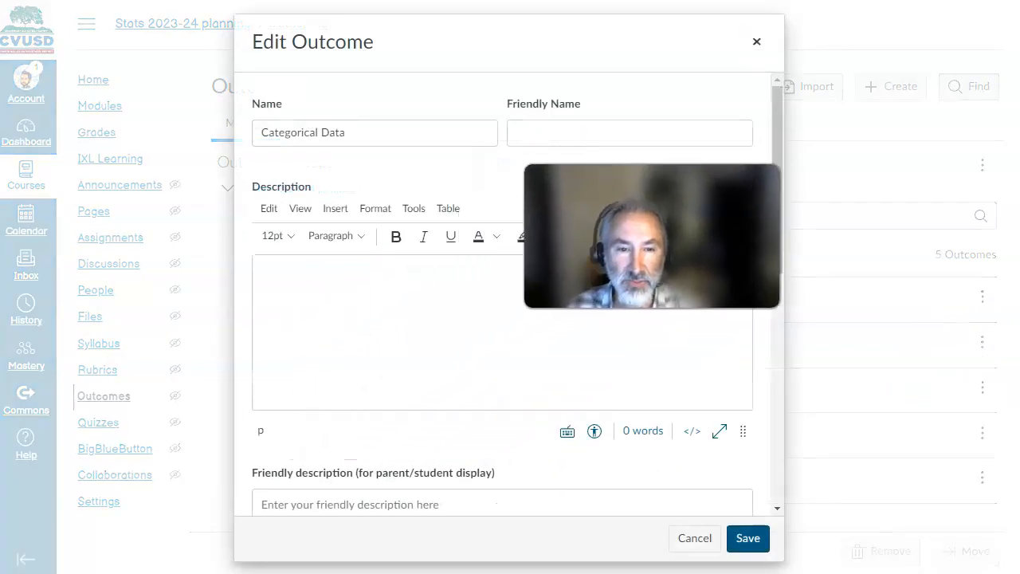
scroll(396, 223, down, 6)
scroll(400, 225, down, 1)
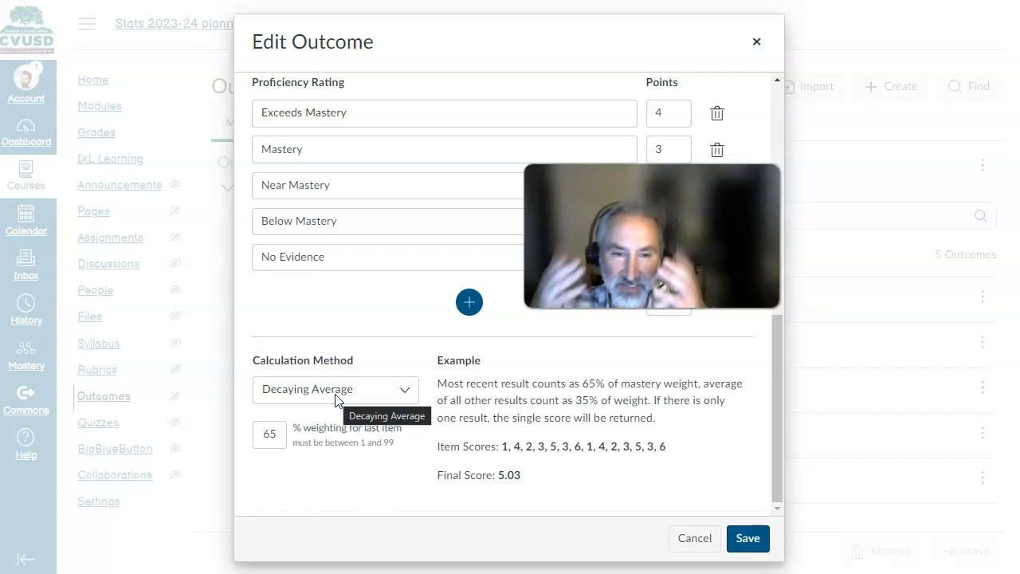
click(691, 539)
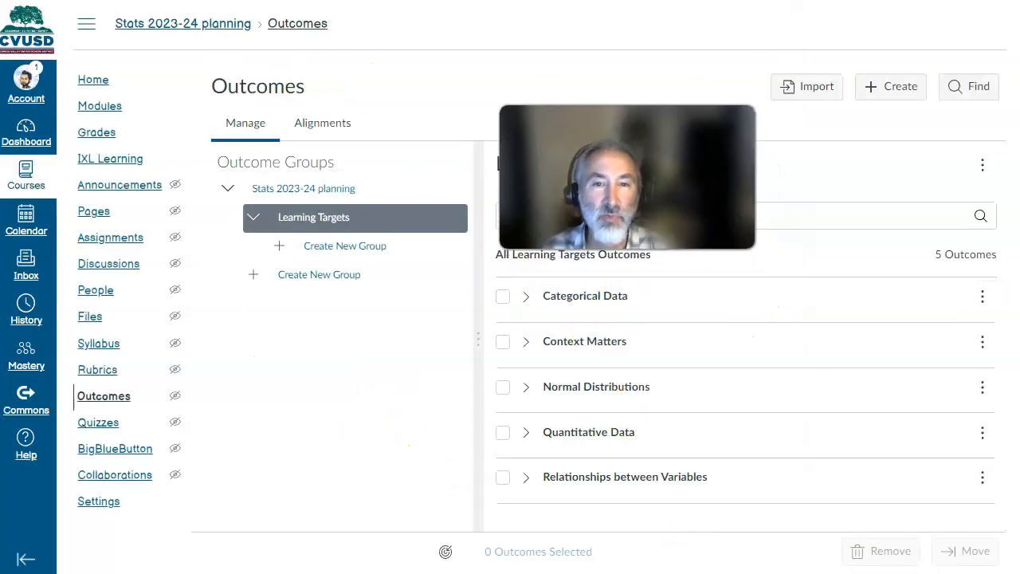
- Open the Mastery rubric on the Read Ch1 and take notes assignment for editing and show its options
click(90, 106)
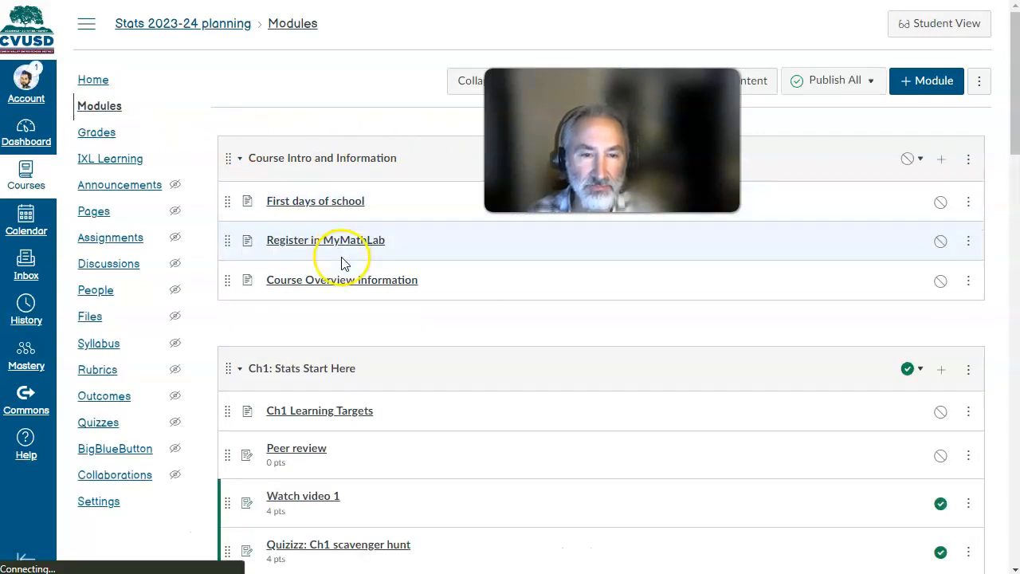
scroll(342, 263, down, 3)
click(330, 329)
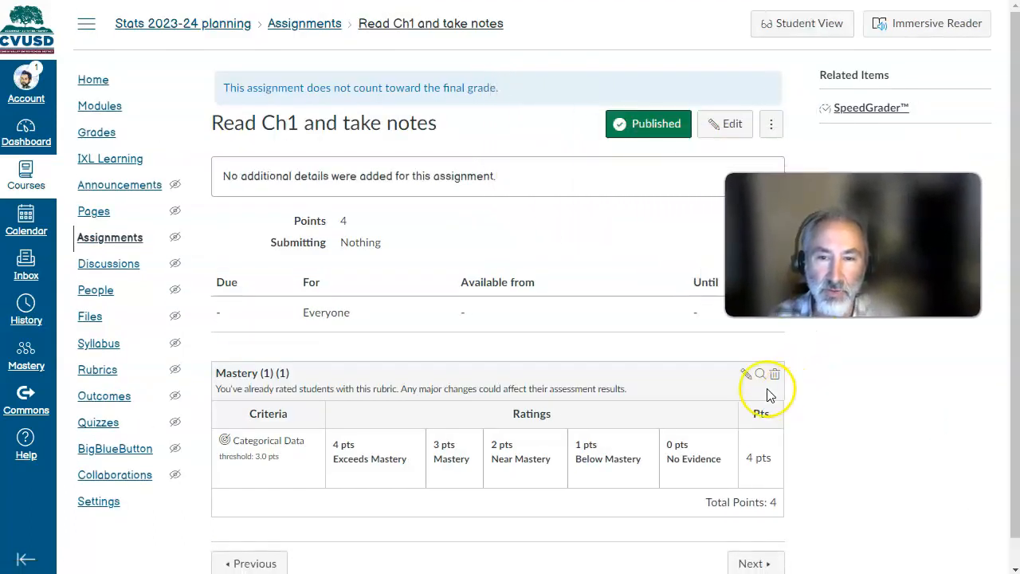
click(745, 374)
scroll(370, 207, down, 3)
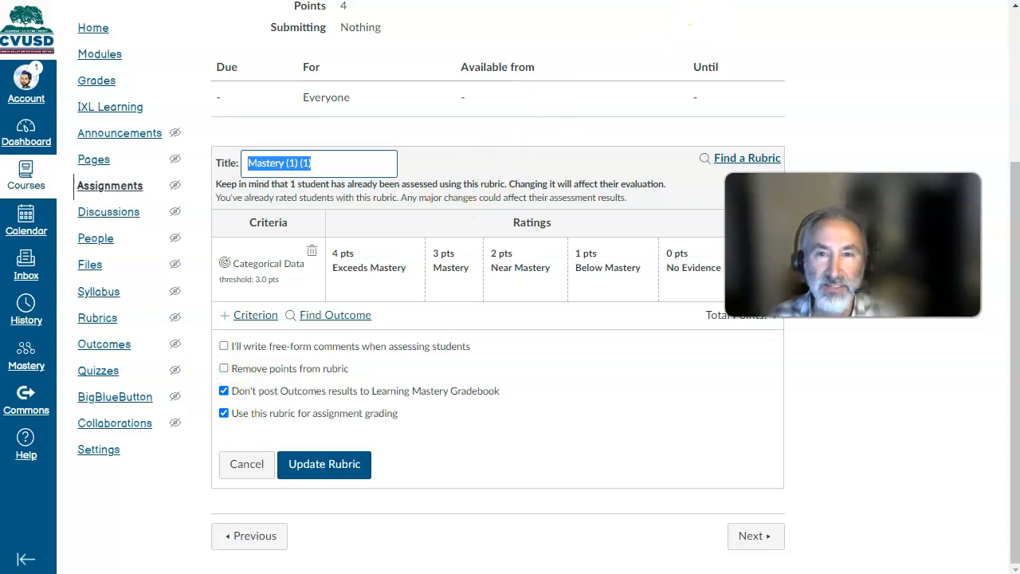
- Read the Select Rubric Settings section of the Instructure Community guide on adding a rubric to an assignment, then return to the rubric
click(753, 1)
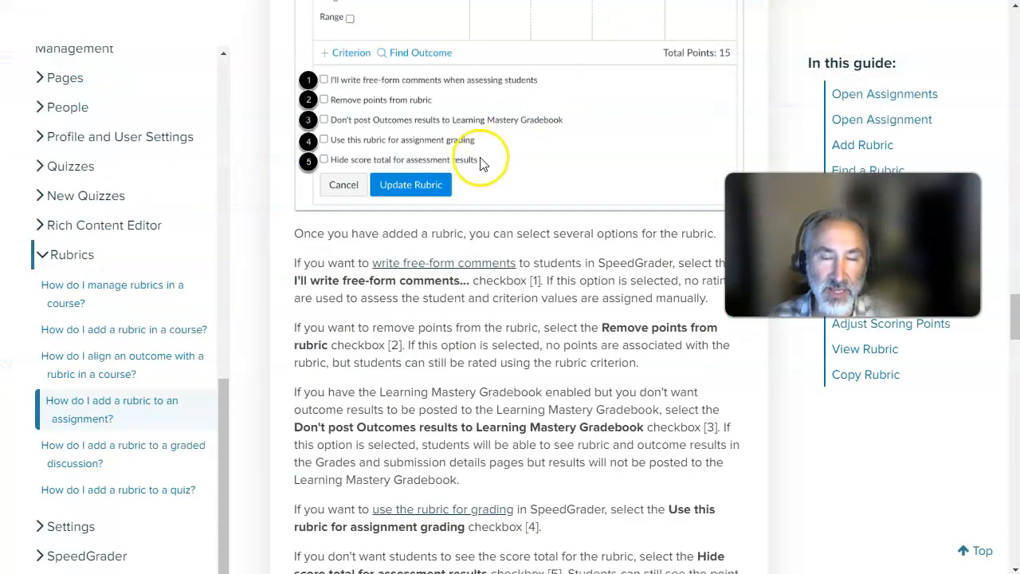
scroll(480, 164, up, 20)
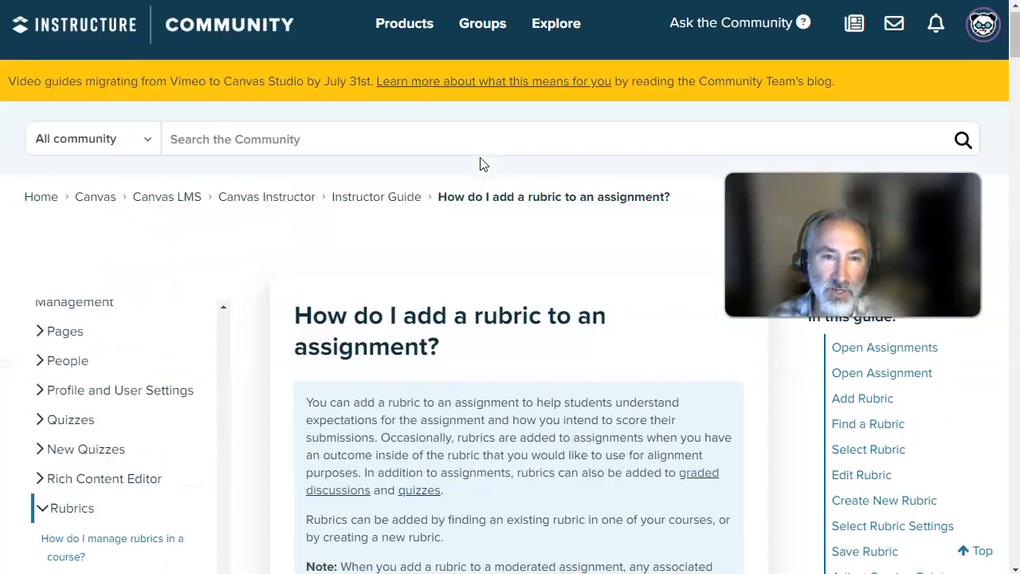
scroll(481, 163, down, 3)
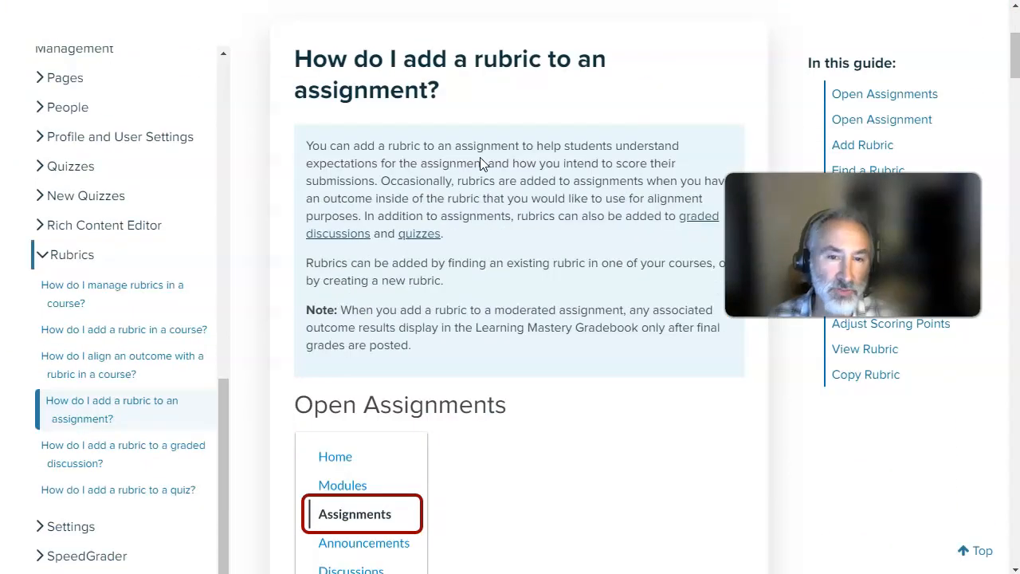
scroll(481, 163, down, 20)
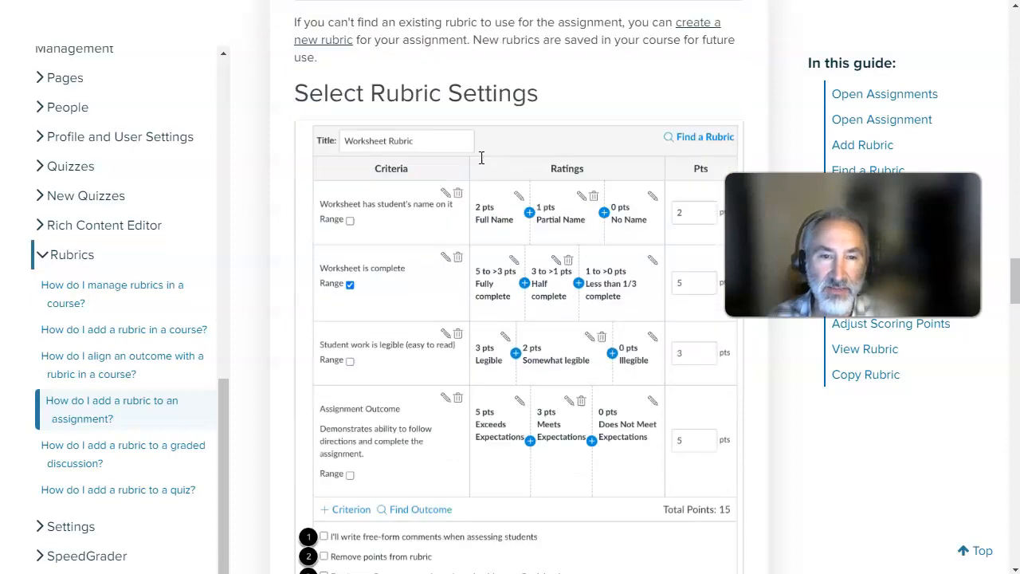
scroll(480, 157, down, 9)
scroll(481, 157, up, 6)
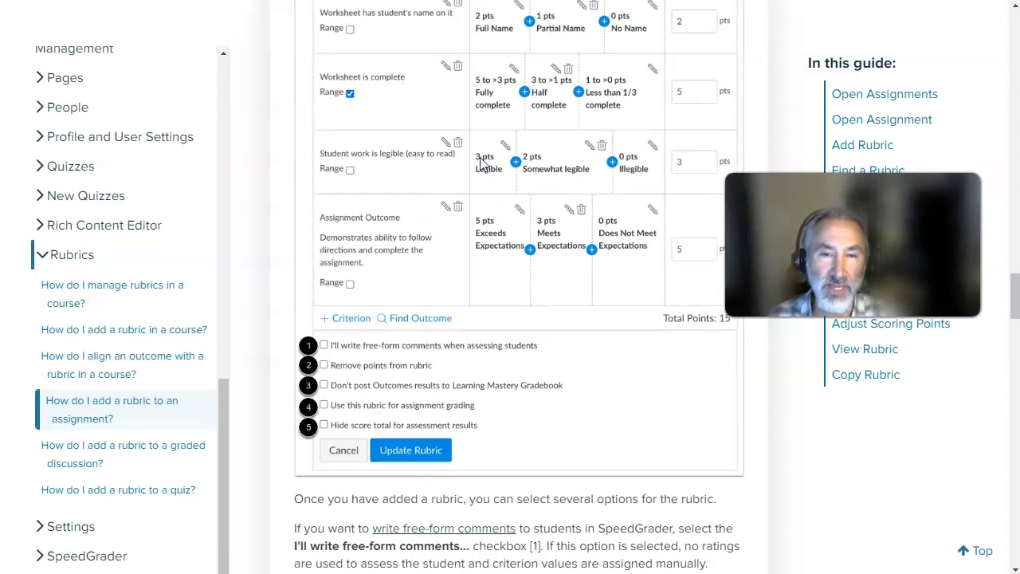
scroll(481, 163, down, 2)
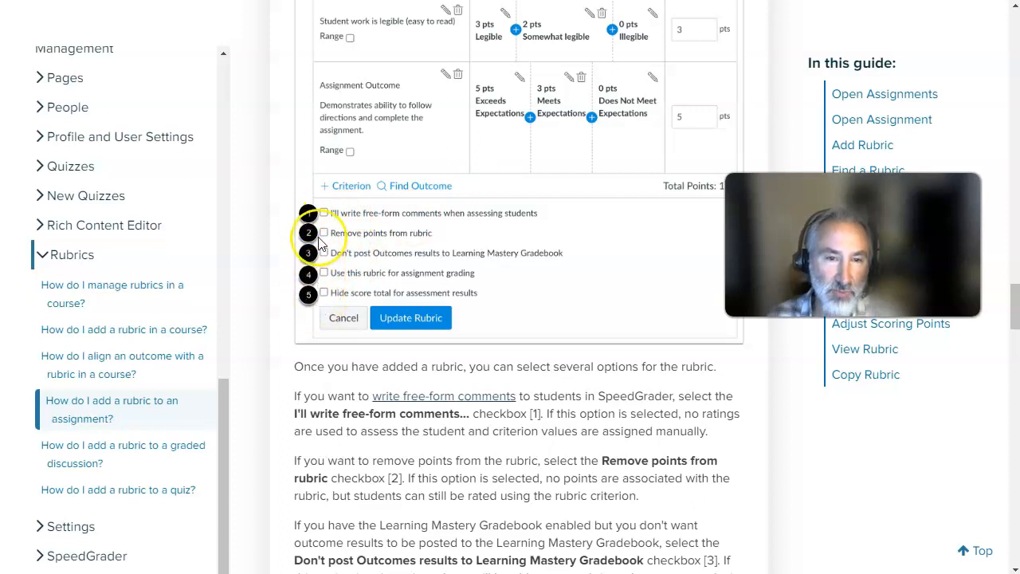
scroll(415, 287, down, 4)
scroll(499, 225, up, 2)
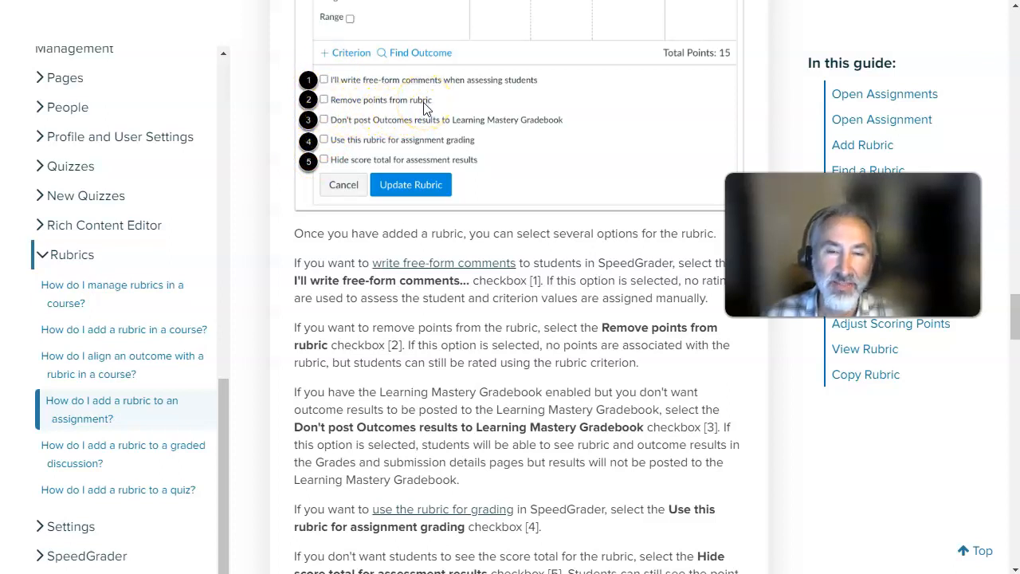
scroll(423, 110, up, 2)
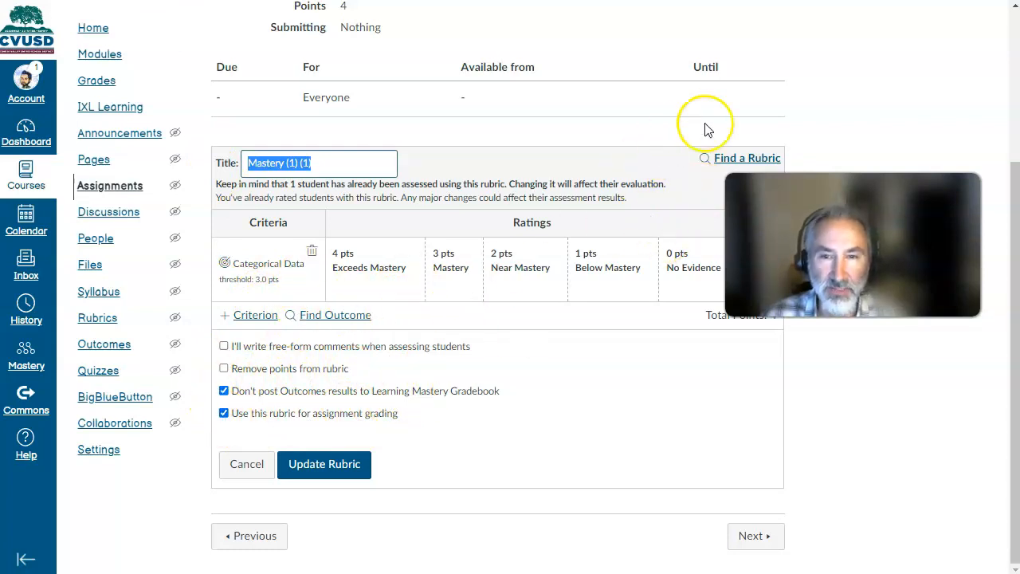
- Inspect the test student's Read Ch1 and take notes grading in SpeedGrader with a widened grading pane, then return to the assignment
scroll(842, 91, up, 3)
click(877, 109)
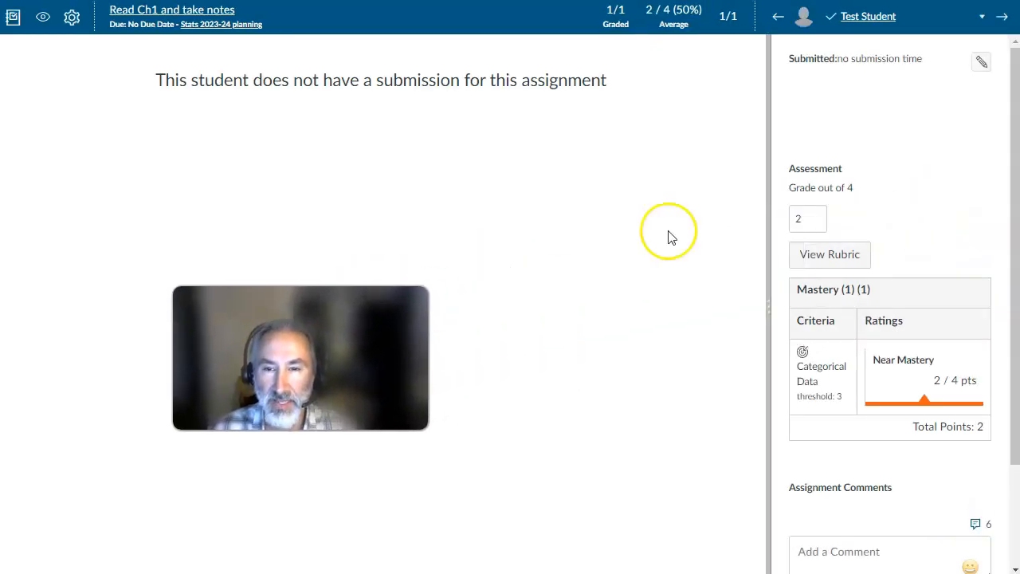
drag(768, 273, 560, 264)
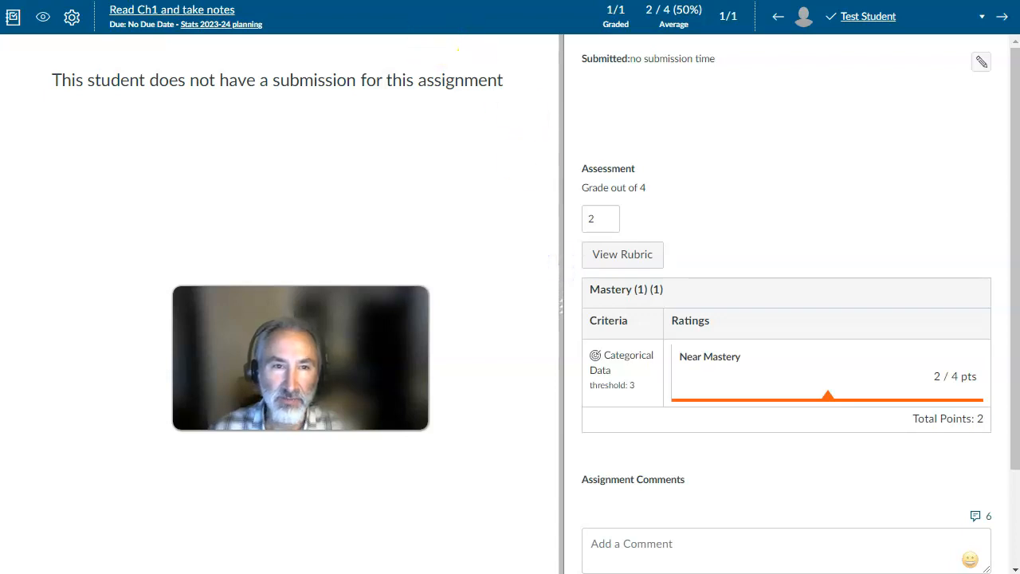
key(ctrl+w)
drag(301, 358, 858, 247)
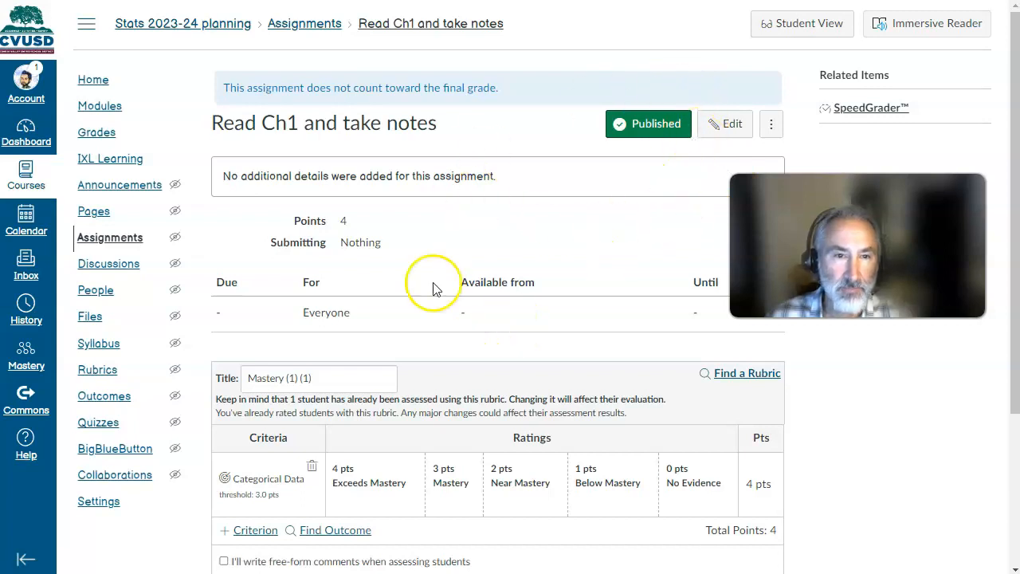
- Turn off using the Read Ch1 and take notes rubric for assignment grading and update the rubric
scroll(435, 287, down, 2)
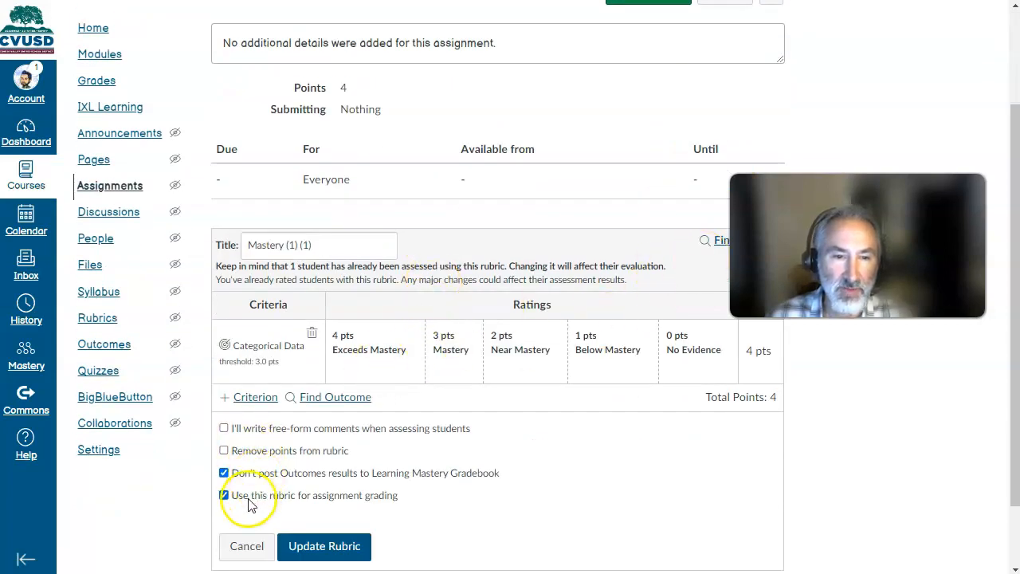
click(224, 496)
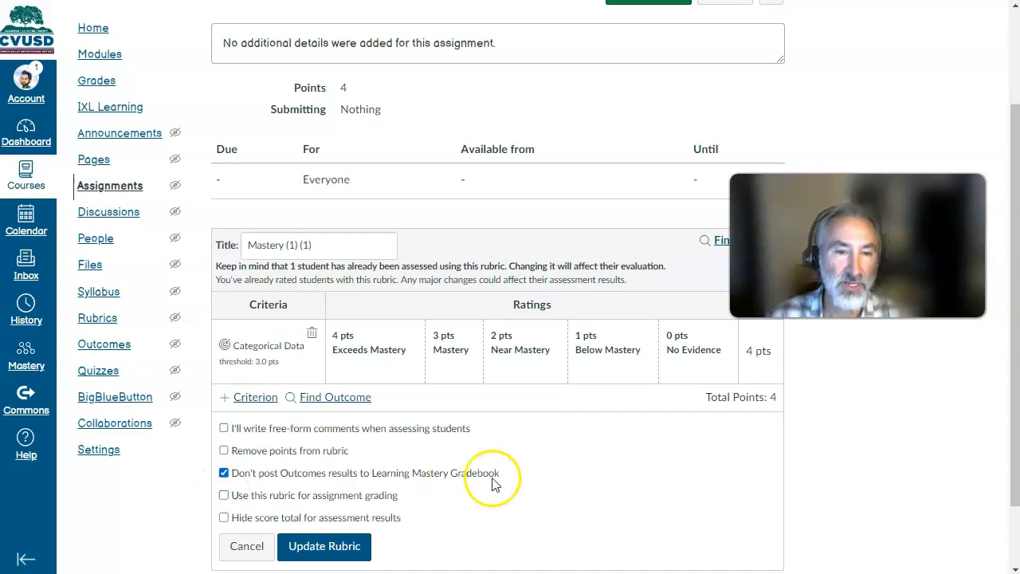
click(339, 546)
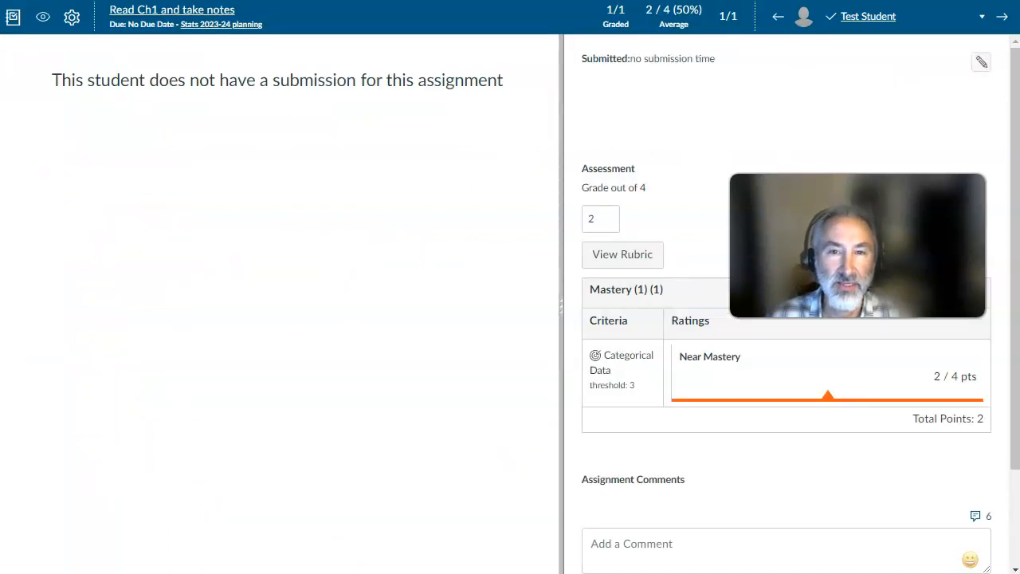
- Reload the test student's grading with a widened grading pane, rate Categorical Data as 3 pts Mastery in the rubric and save it
key(F5)
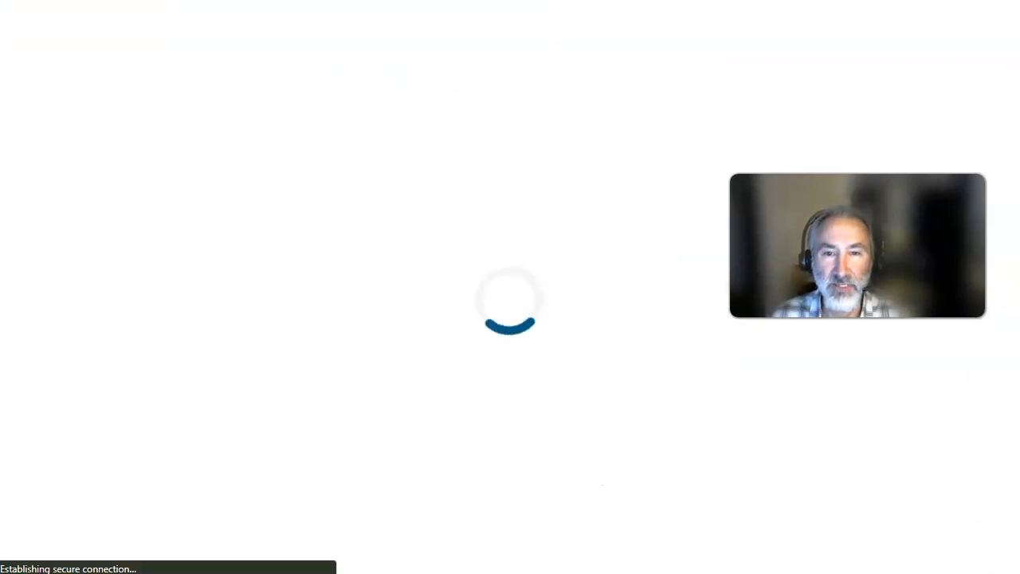
drag(846, 206, 817, 218)
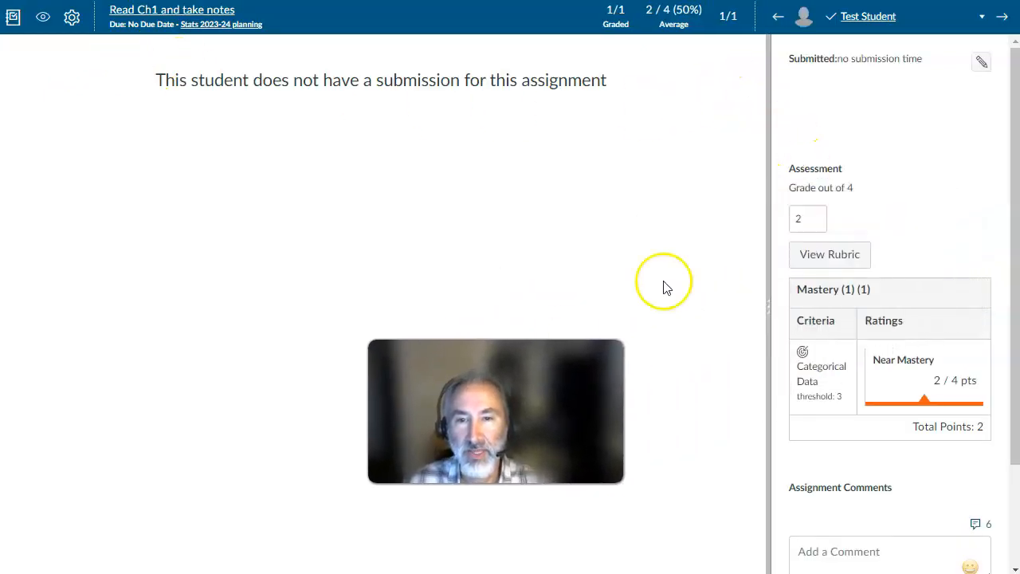
drag(770, 212, 410, 207)
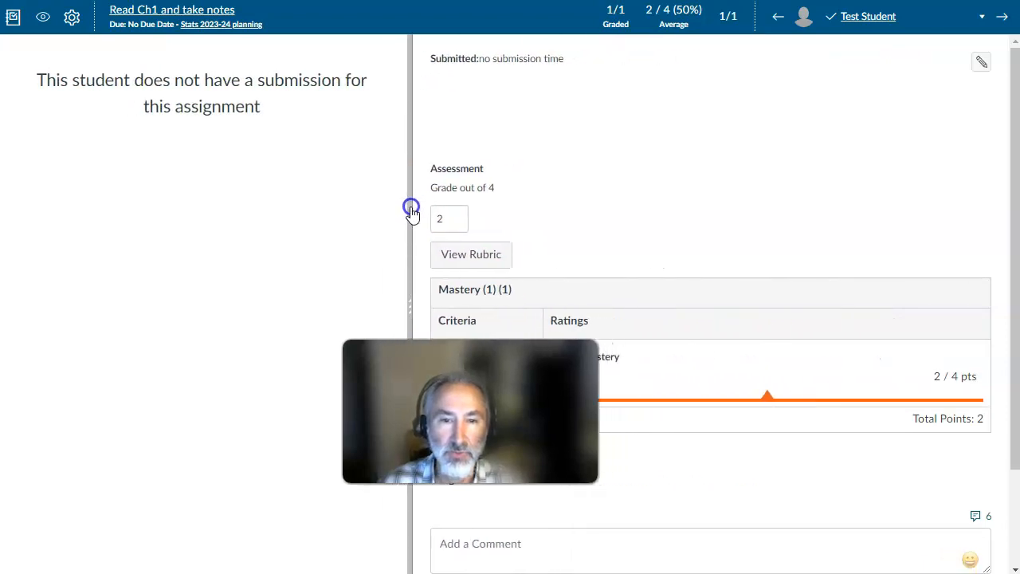
click(472, 255)
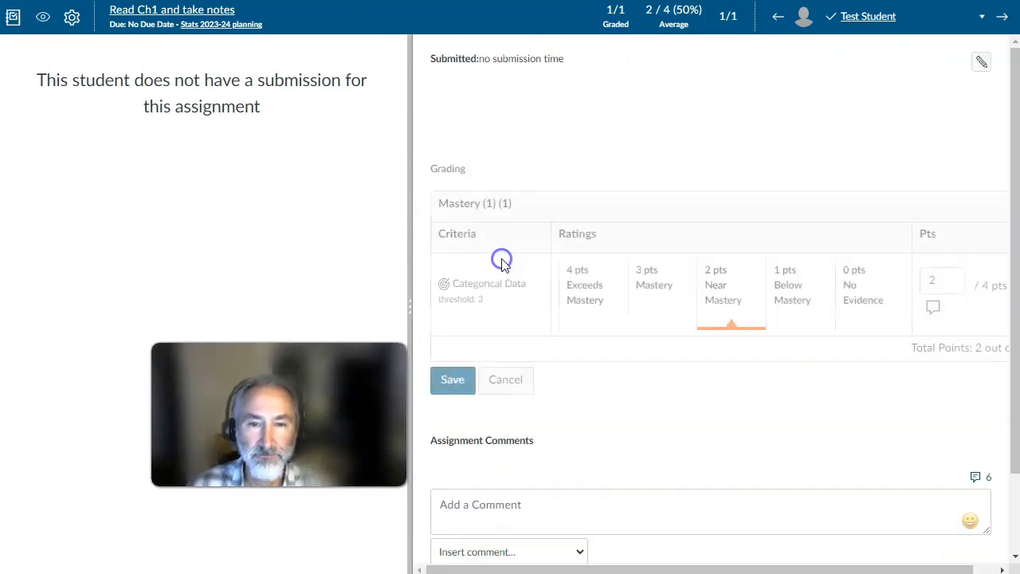
click(674, 302)
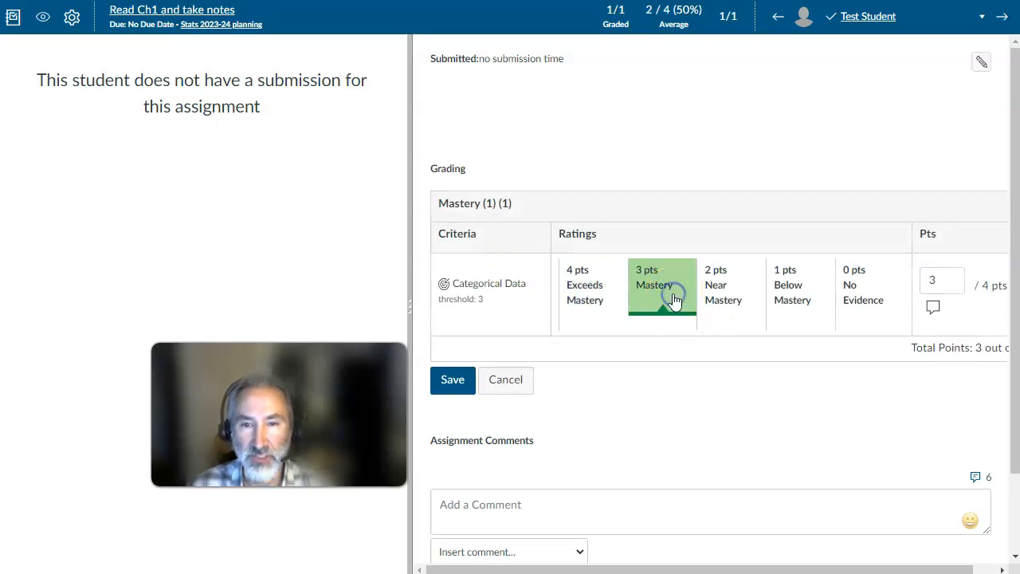
click(467, 379)
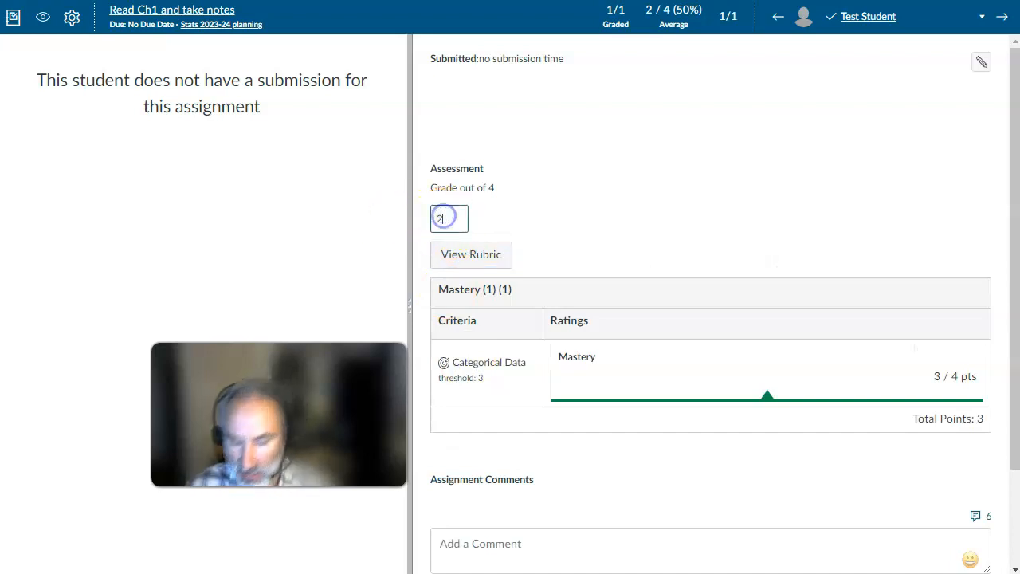
click(588, 209)
scroll(560, 221, down, 3)
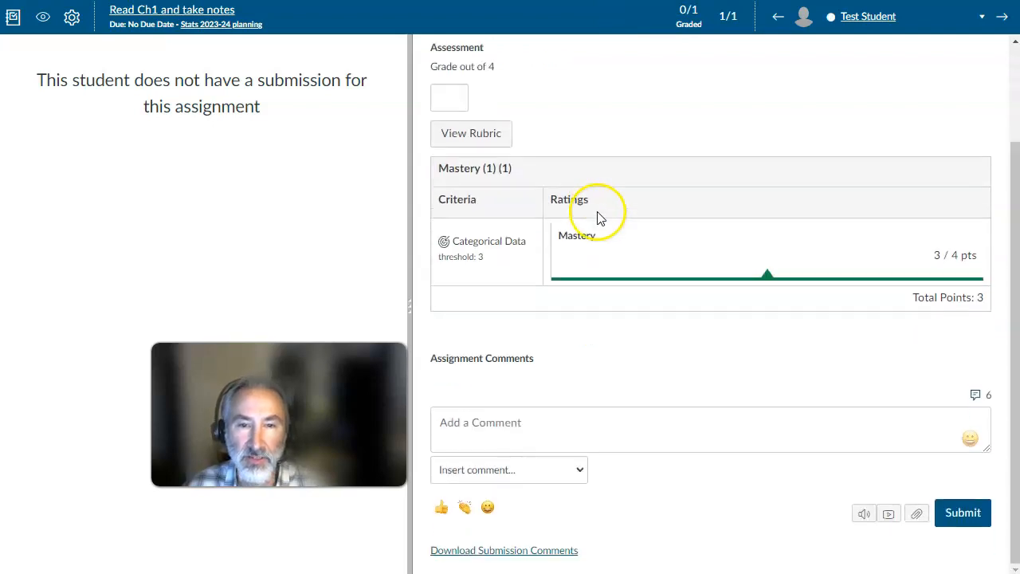
- Change the test student's Categorical Data rating to 1 pts Below Mastery in the rubric and save it
click(465, 137)
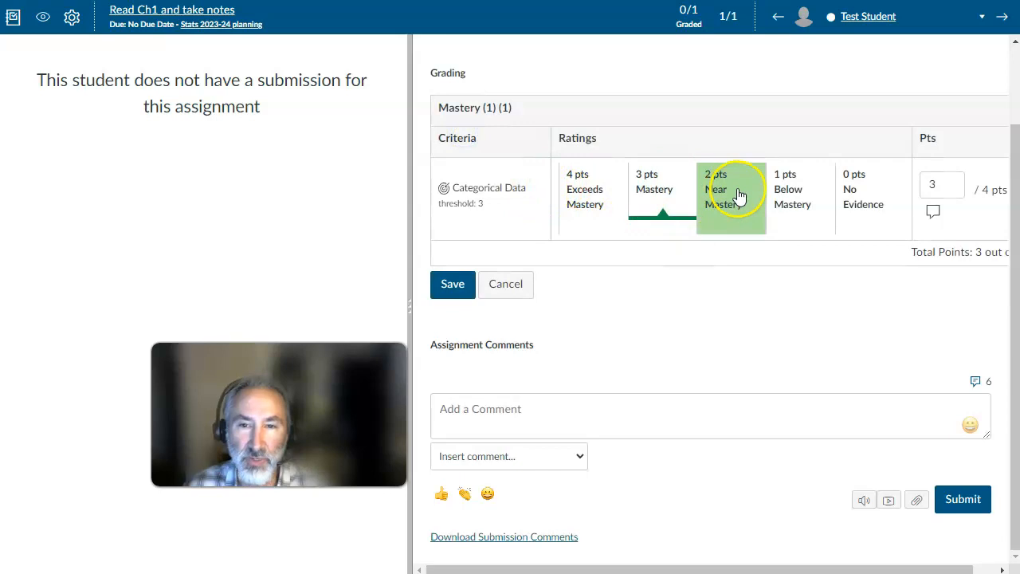
click(780, 193)
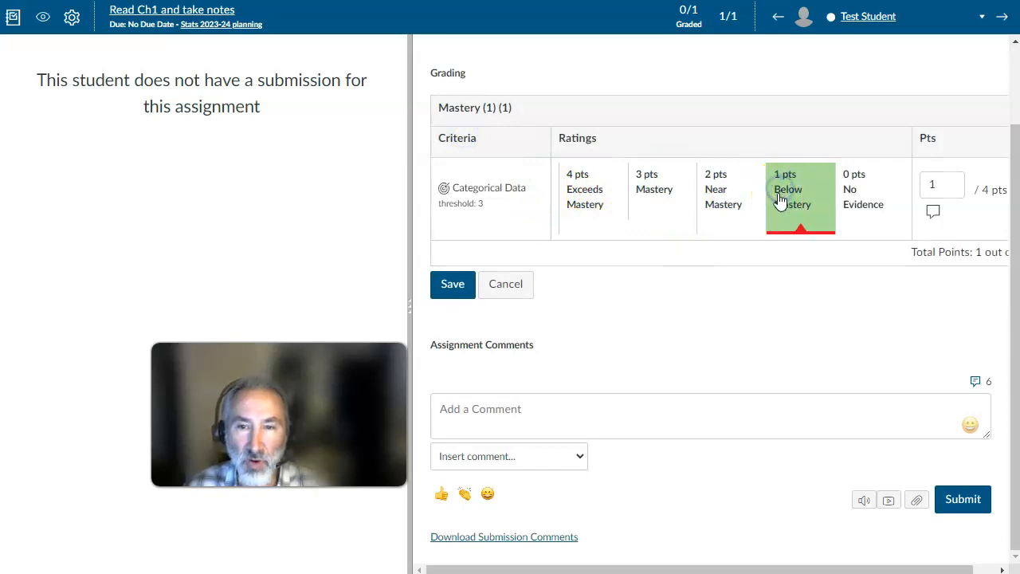
click(451, 284)
scroll(478, 279, down, 3)
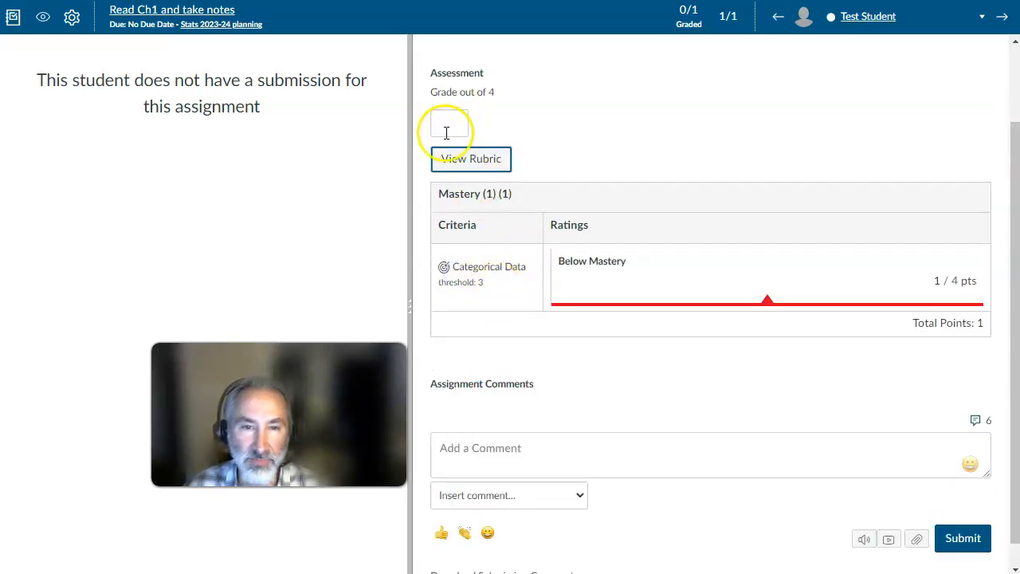
click(601, 122)
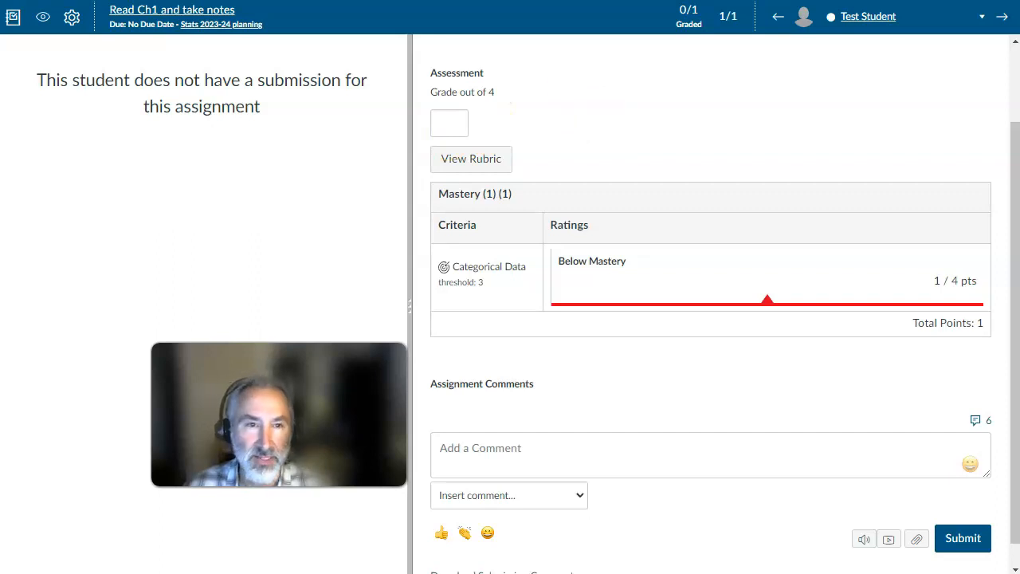
- Turn on using the Read Ch1 and take notes rubric for assignment grading, update the rubric and reopen its options
key(ctrl+shift+Tab)
drag(294, 407, 863, 225)
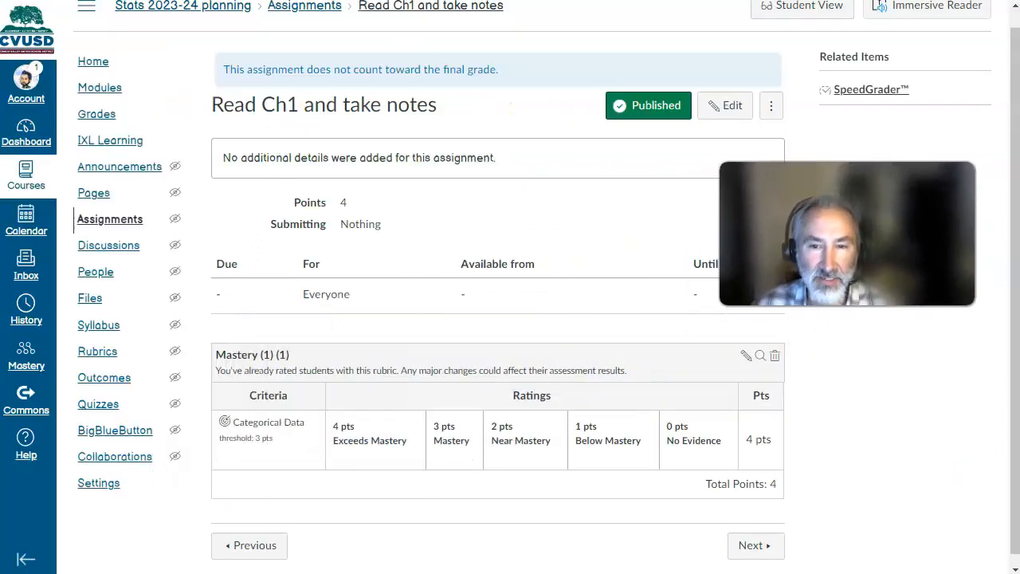
click(745, 356)
scroll(330, 392, down, 3)
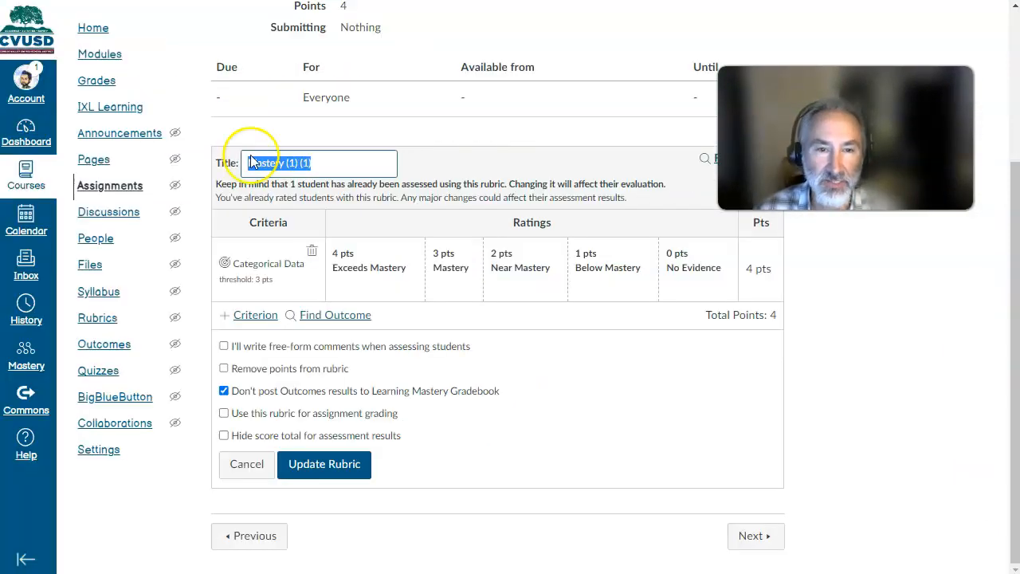
click(224, 413)
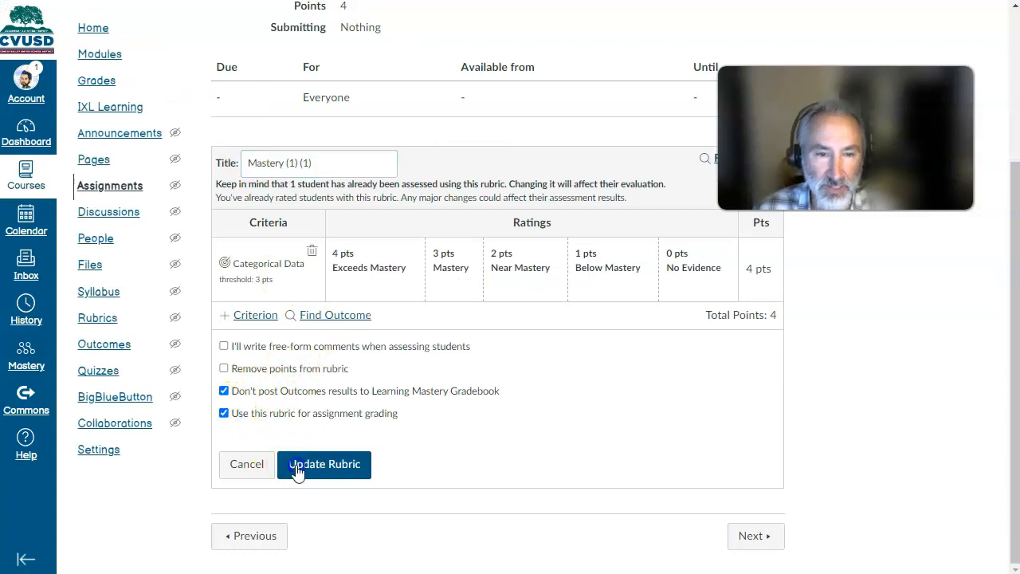
click(294, 467)
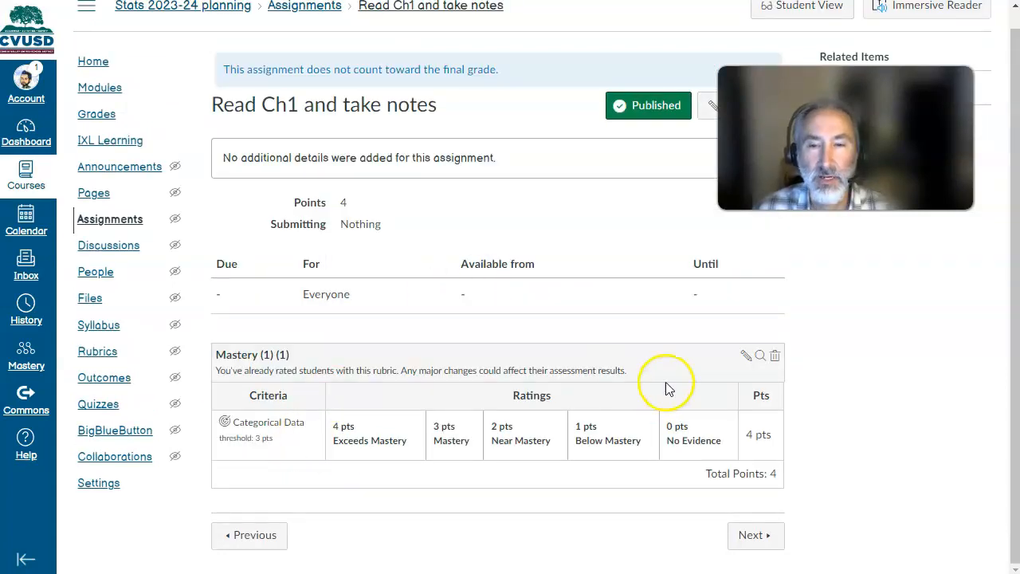
click(746, 356)
scroll(358, 362, down, 2)
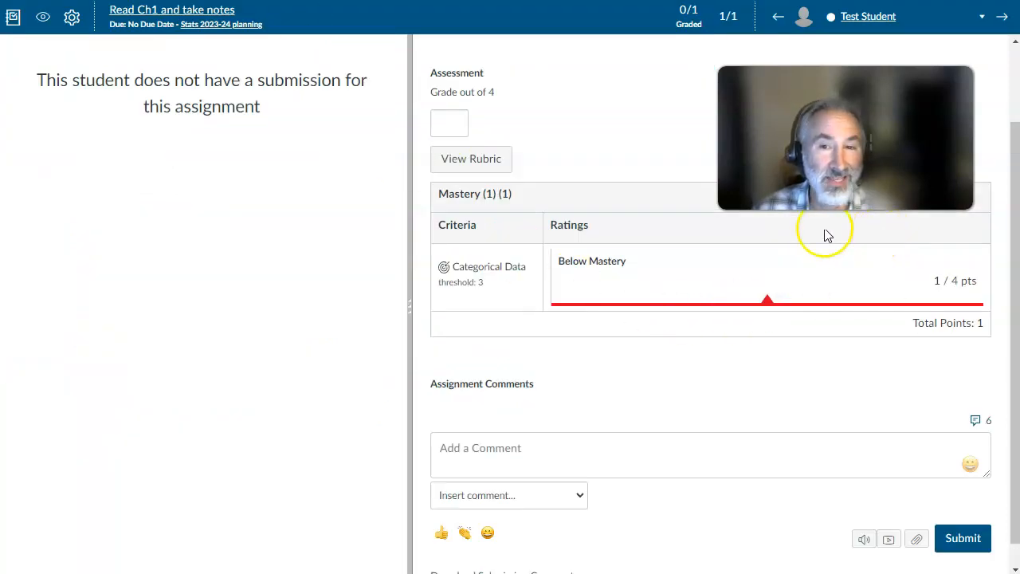
- Widen the SpeedGrader grading pane, reselect 1 pts Below Mastery for the test student's Categorical Data and save the rubric again
click(469, 159)
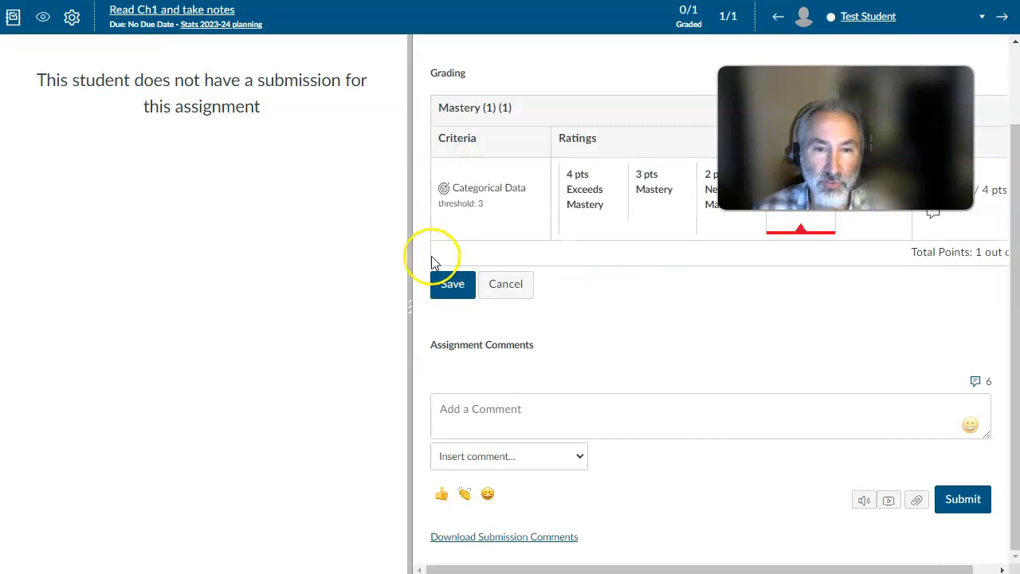
drag(411, 255, 292, 255)
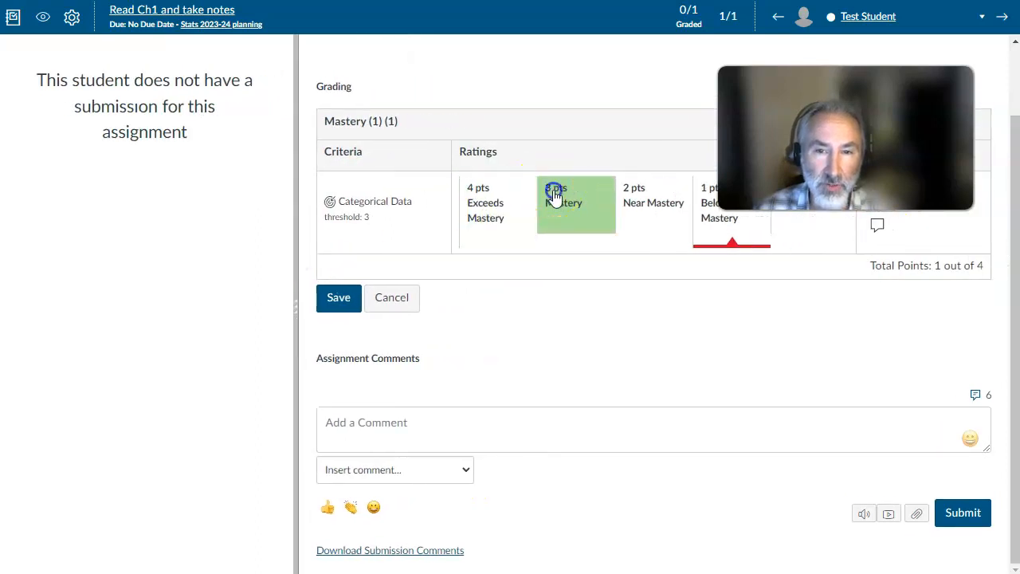
click(708, 221)
scroll(454, 303, up, 1)
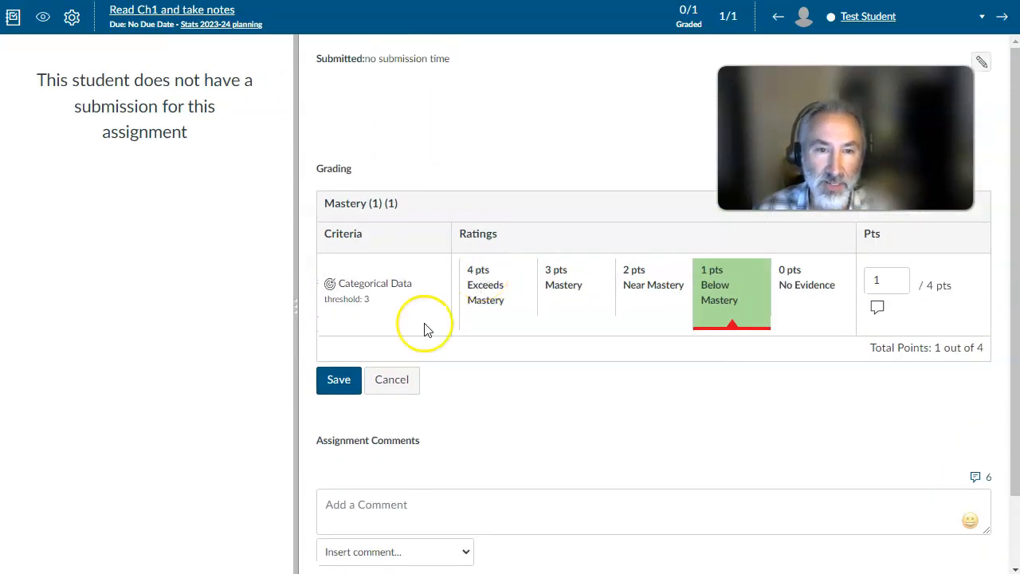
click(335, 381)
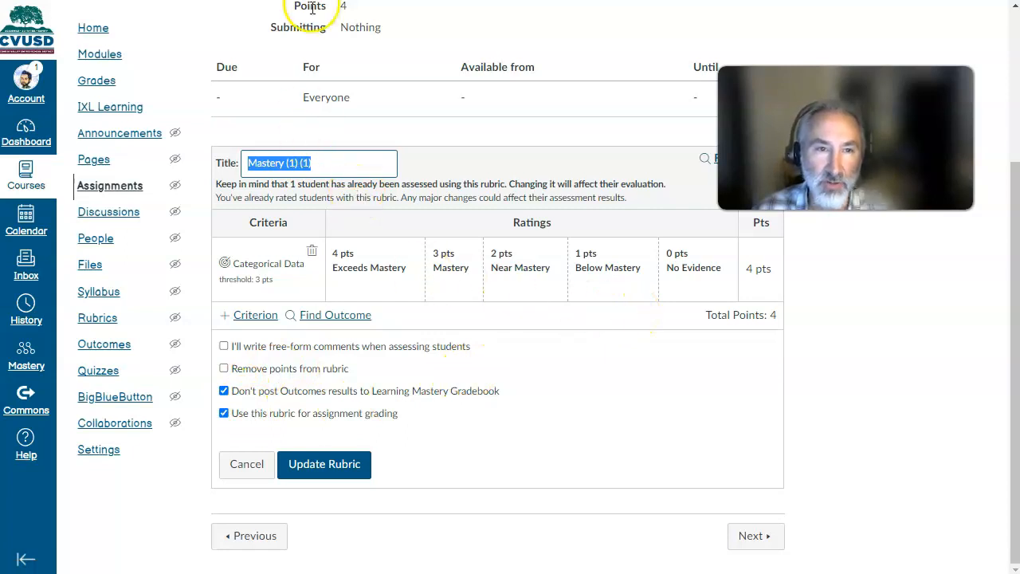
- Check the test student's outcome scores in the Learning Mastery Grade Book, then open the Read Ch1 and take notes assignment
click(96, 87)
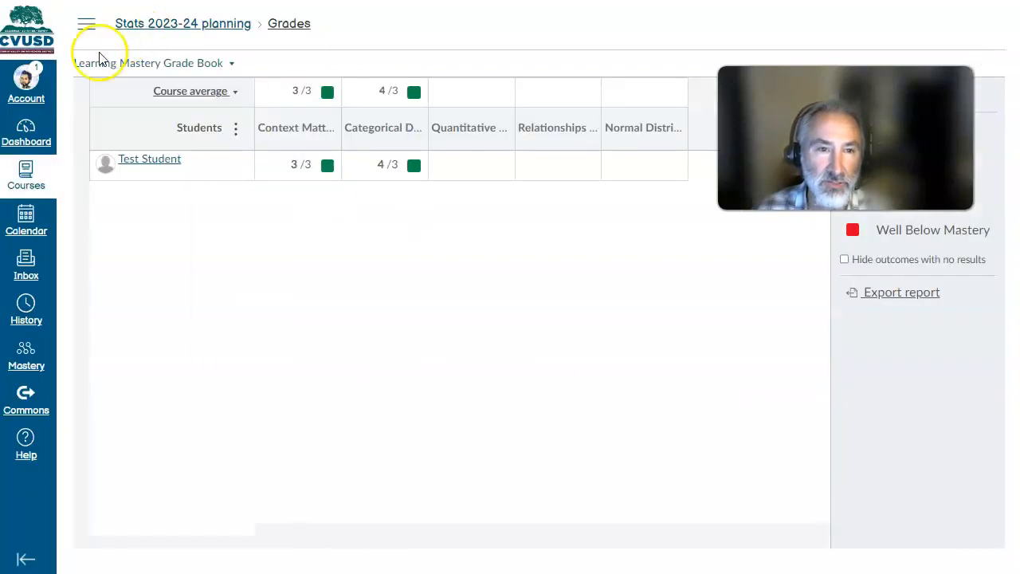
click(86, 23)
click(102, 106)
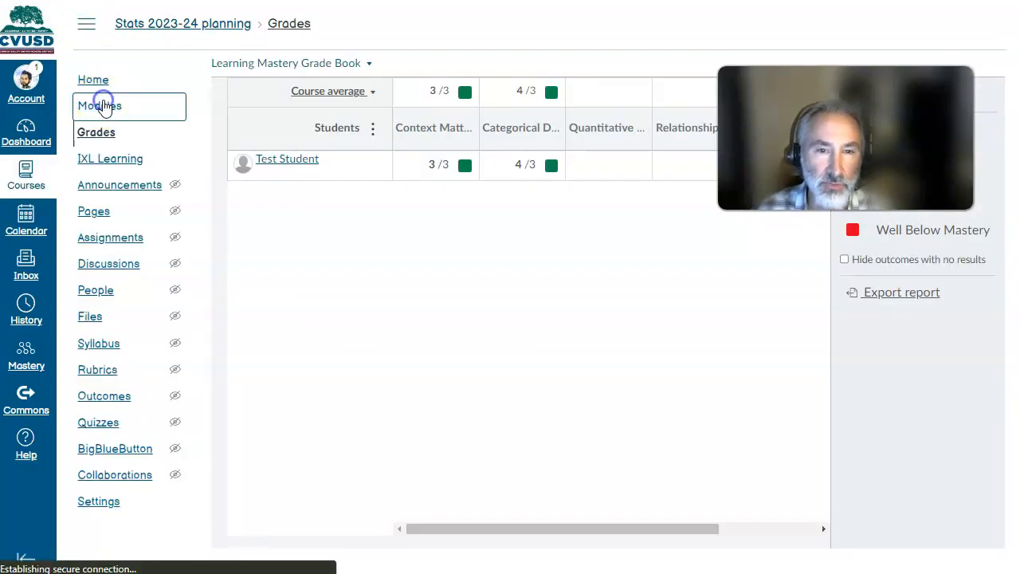
scroll(296, 295, down, 5)
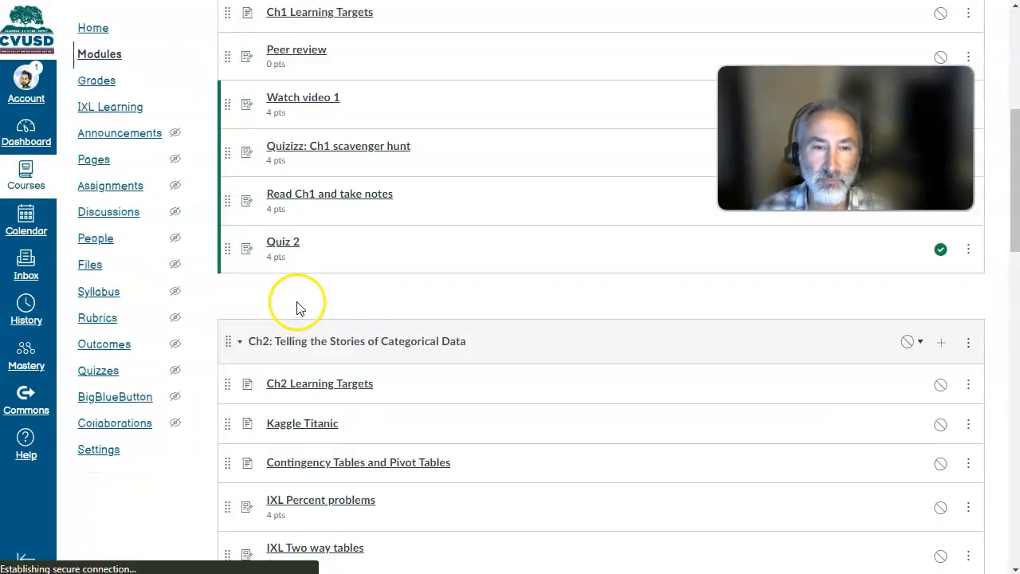
click(327, 195)
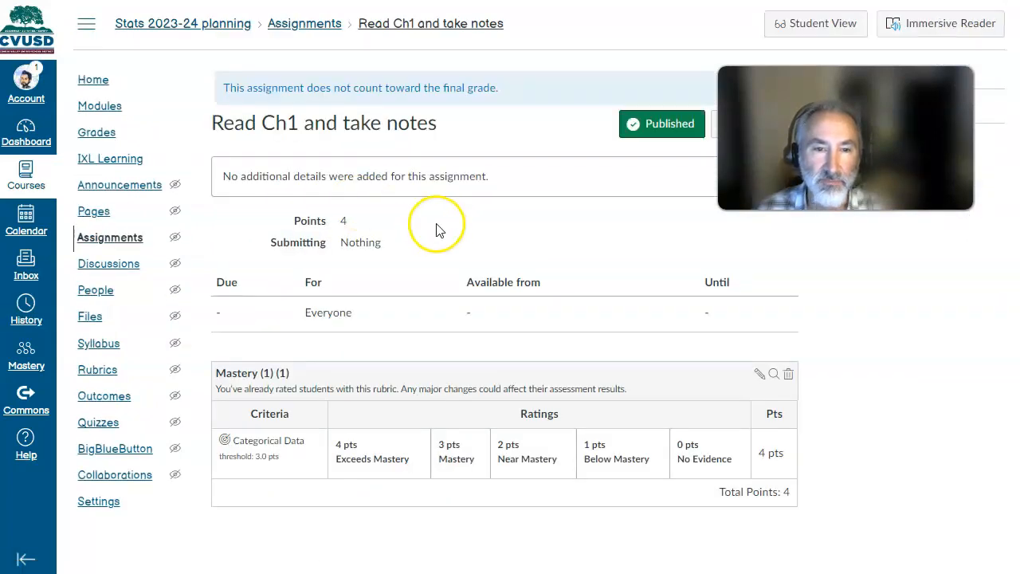
- Turn off "Don't post Outcomes results to Learning Mastery Gradebook" in the Read Ch1 and take notes rubric and update it
click(746, 349)
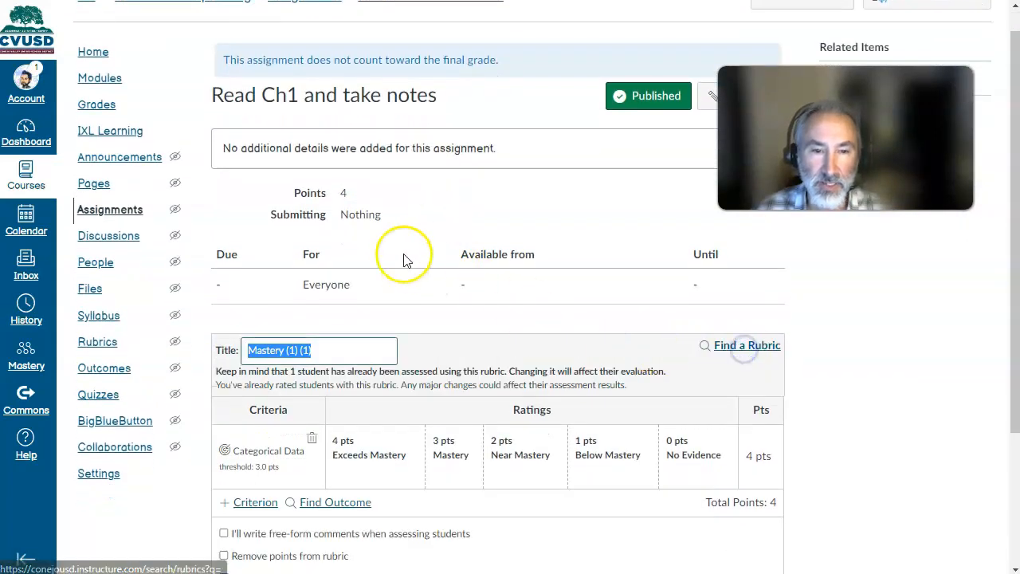
scroll(403, 258, down, 2)
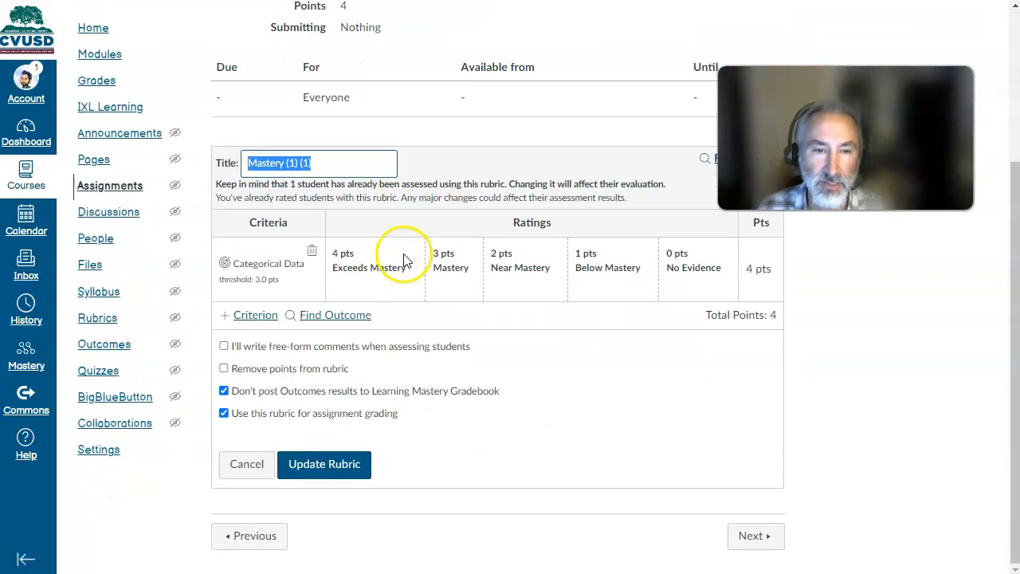
click(225, 391)
click(325, 466)
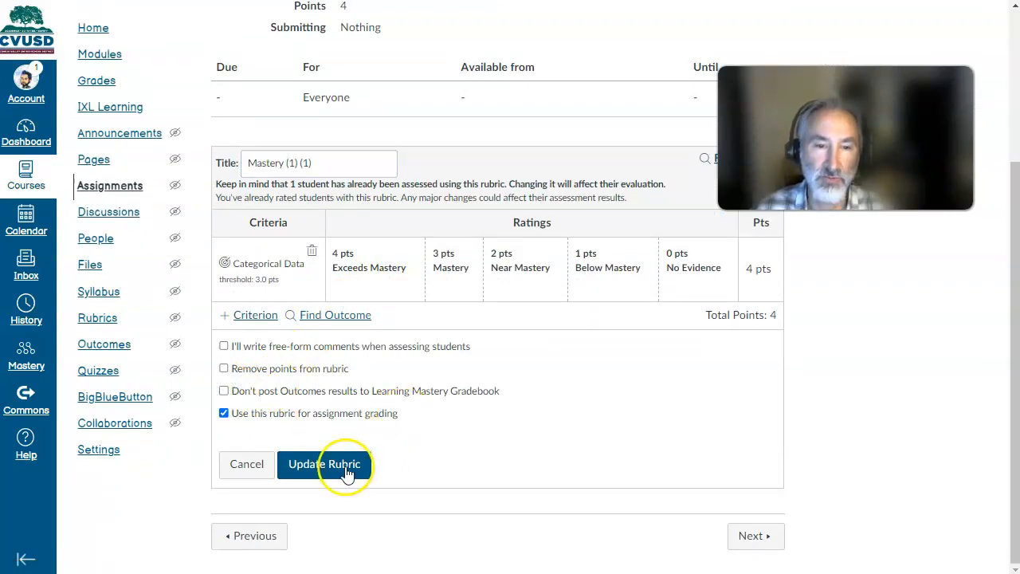
scroll(597, 392, up, 1)
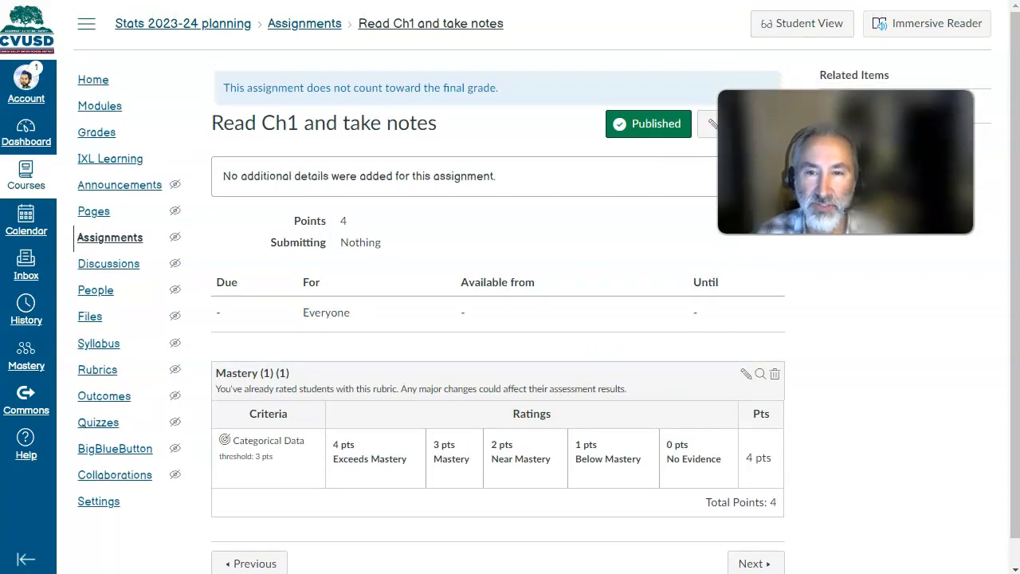
- Review the test student's Read Ch1 and take notes grade in SpeedGrader and the outcome scores in the Learning Mastery Grade Book
click(869, 111)
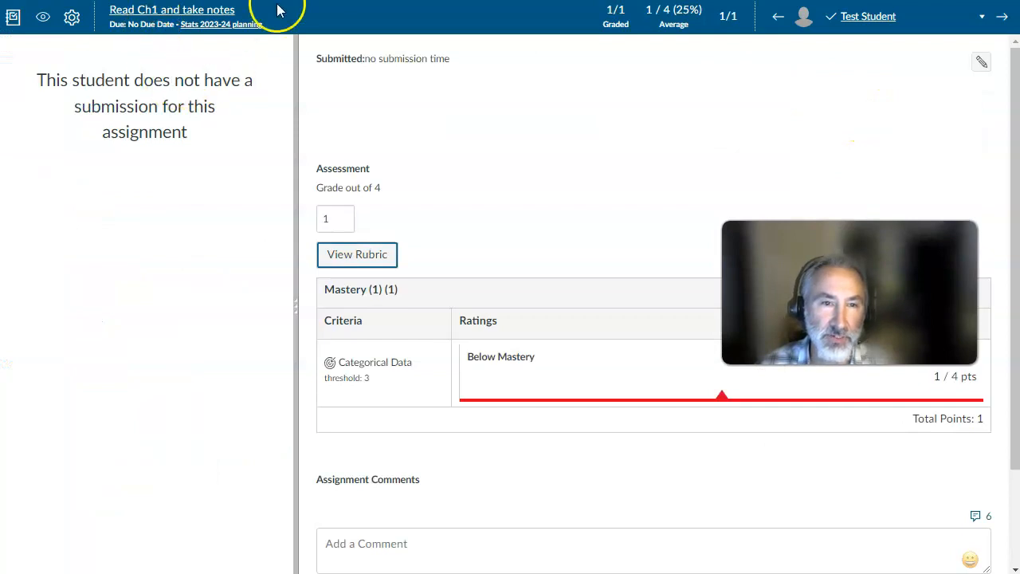
key(ctrl+w)
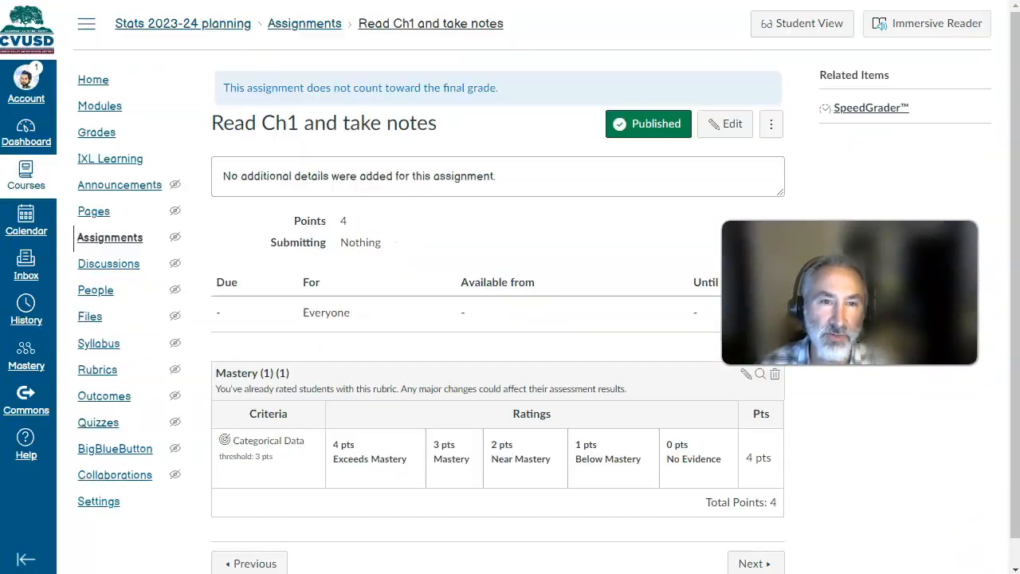
click(97, 132)
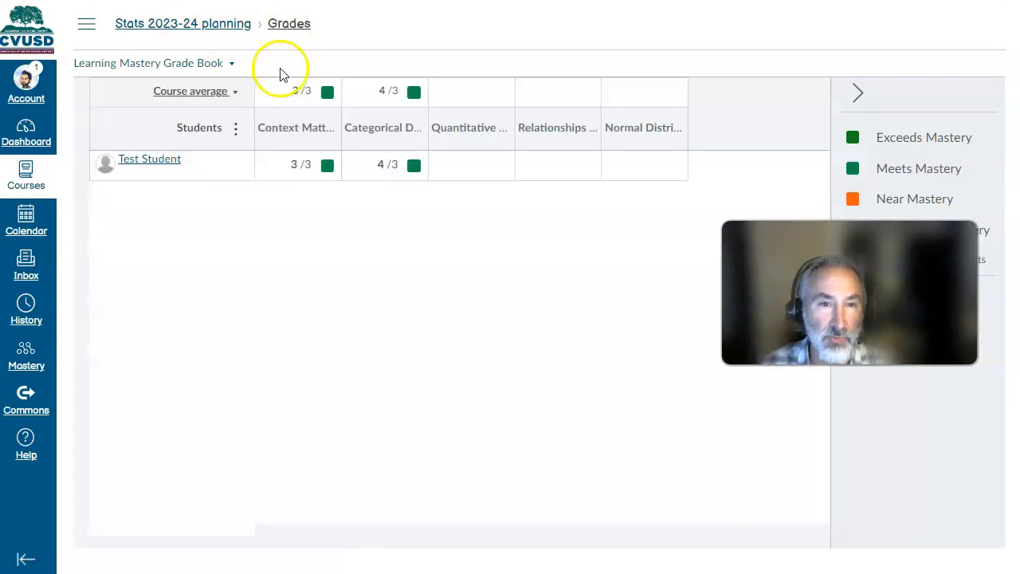
- Return to the Read Ch1 and take notes assignment from the Ch1: Stats Start Here module and show its rubric
click(85, 24)
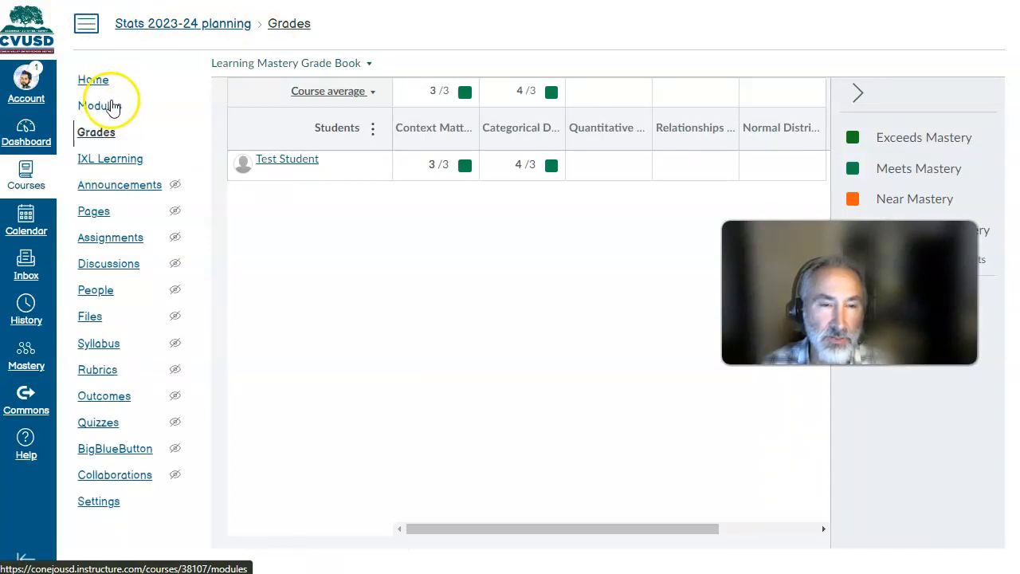
click(102, 106)
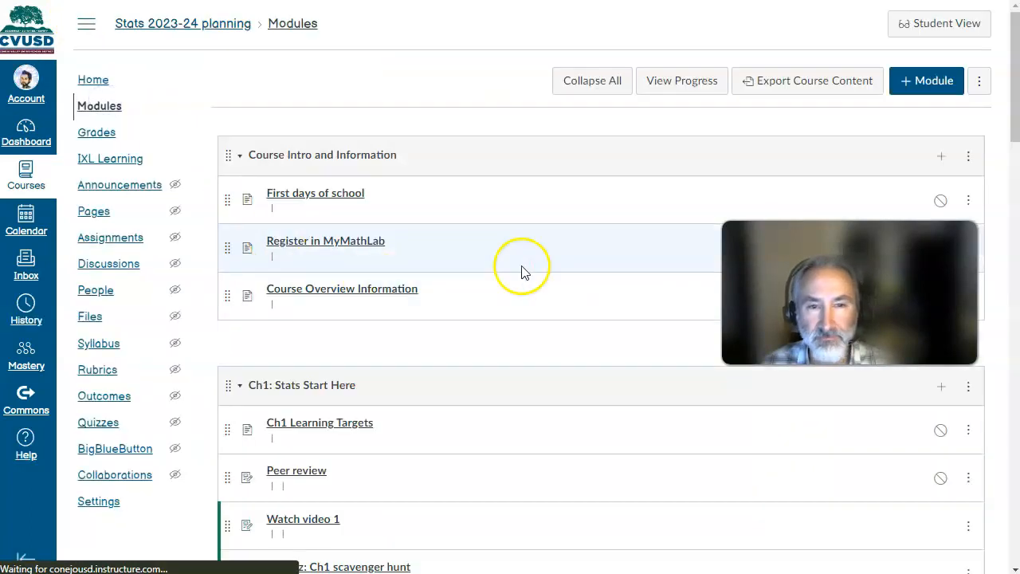
scroll(318, 319, down, 2)
click(330, 460)
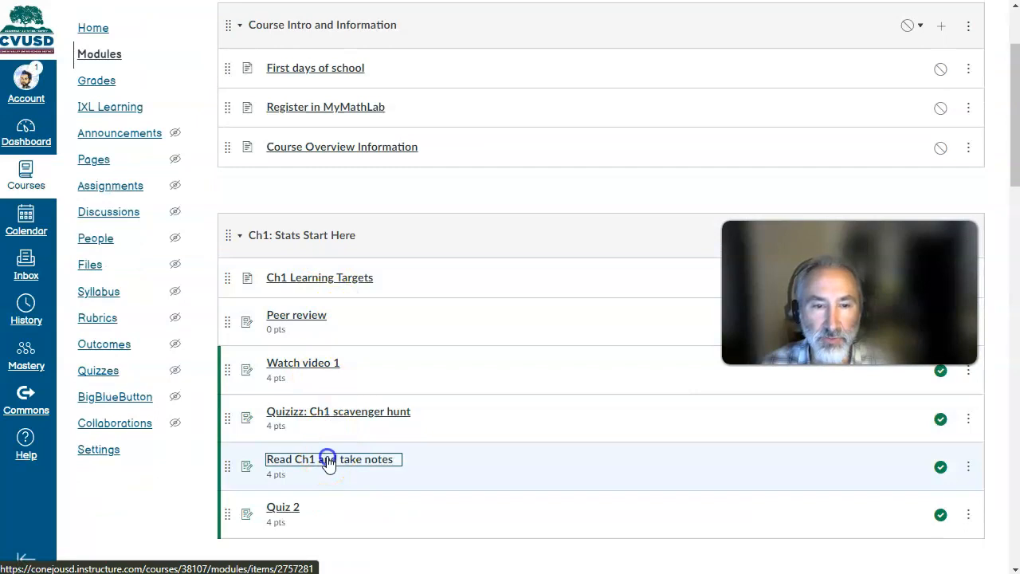
scroll(505, 174, down, 1)
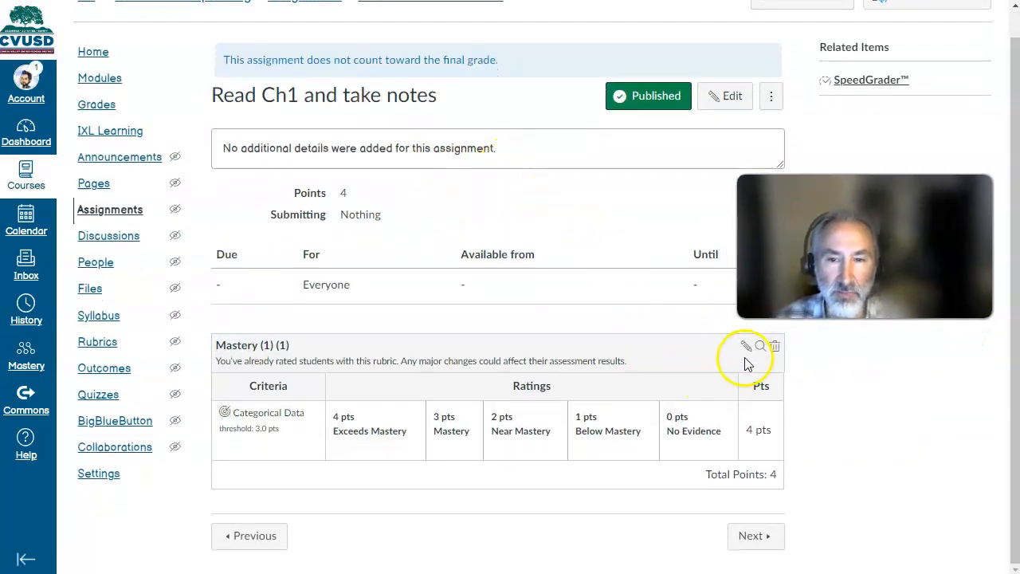
- Open the Read Ch1 and take notes rubric for editing and check its grading and Learning Mastery posting options
click(746, 347)
scroll(426, 287, down, 3)
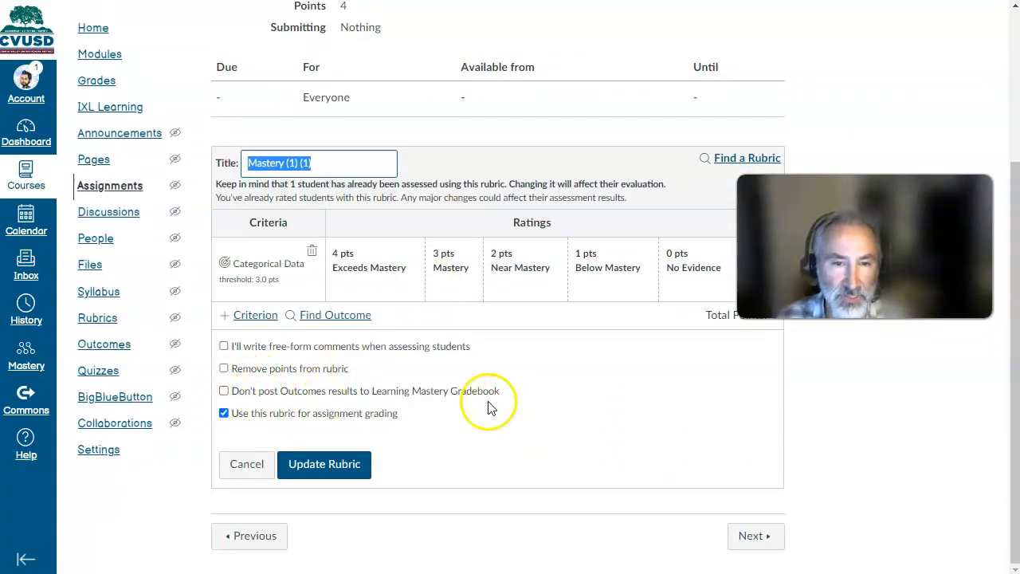
scroll(470, 375, up, 4)
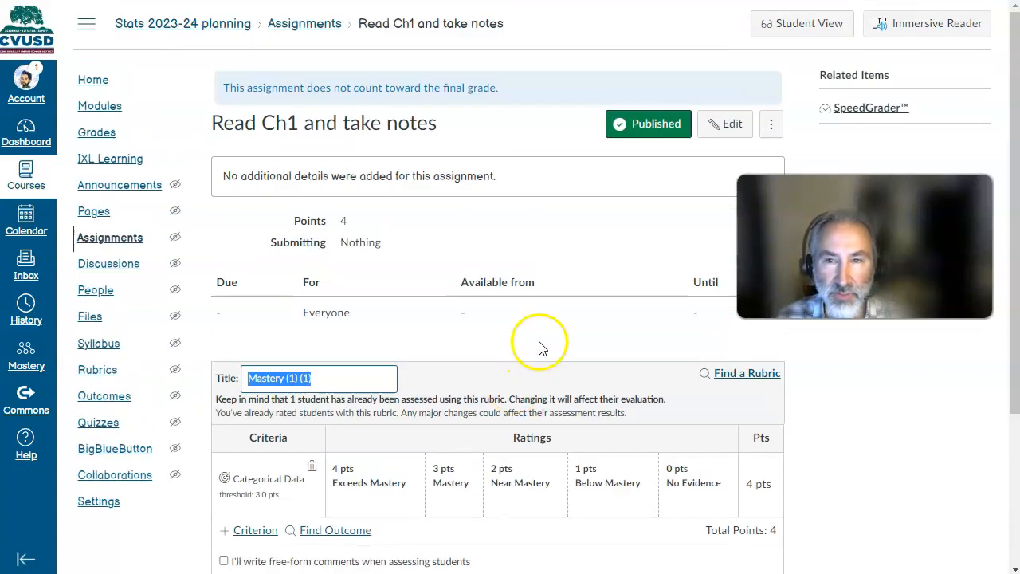
- Rate the test student 1 pt Below Mastery on Categorical Data in SpeedGrader, save the rubric and submit the assessment
click(856, 52)
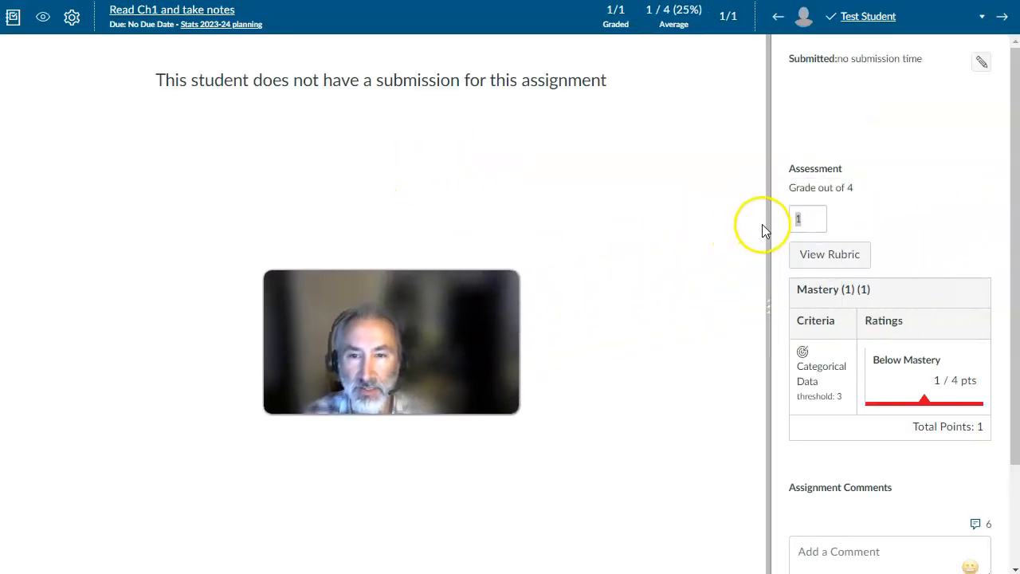
drag(769, 232, 538, 230)
click(609, 255)
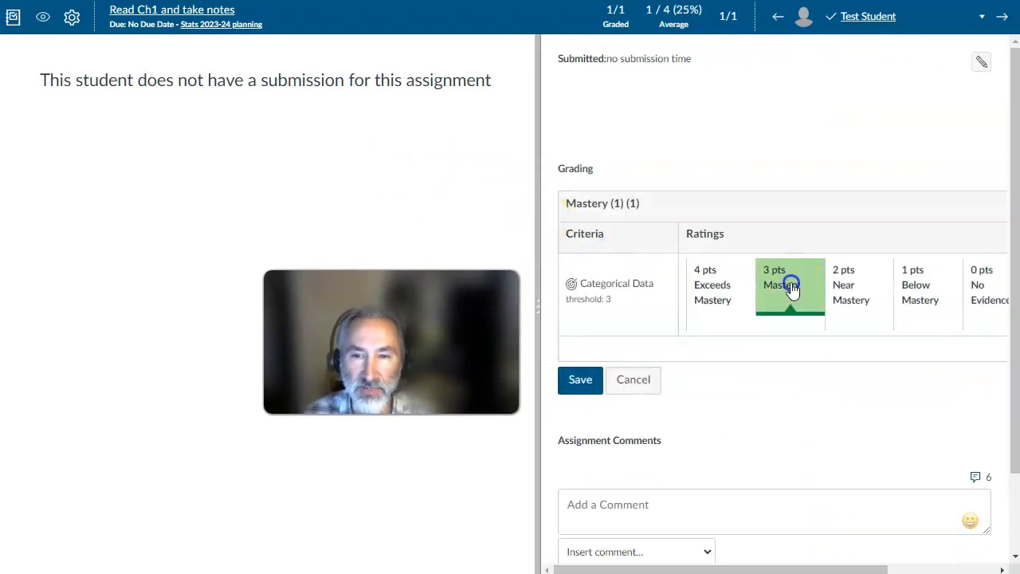
click(915, 280)
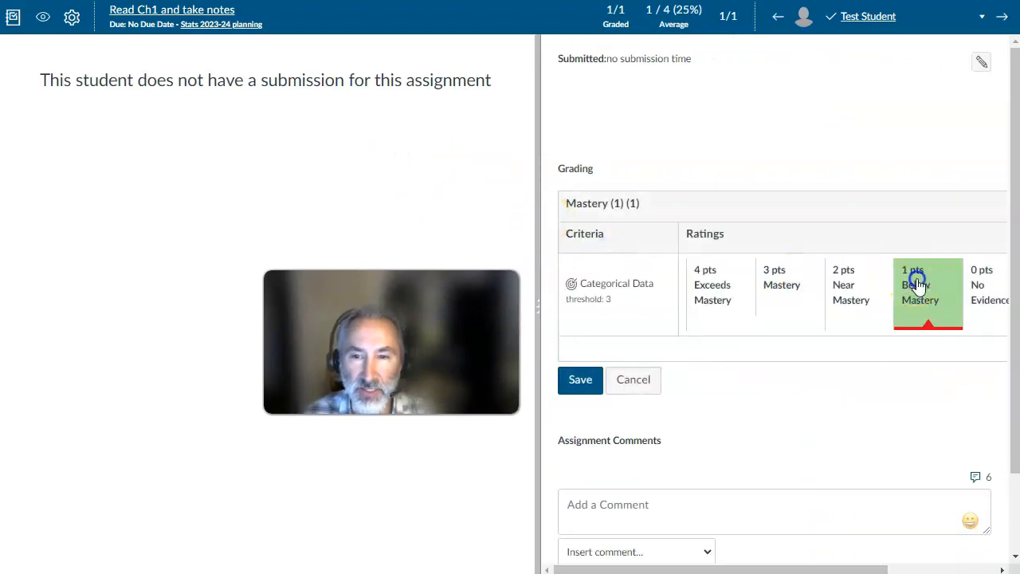
click(580, 381)
scroll(660, 312, down, 3)
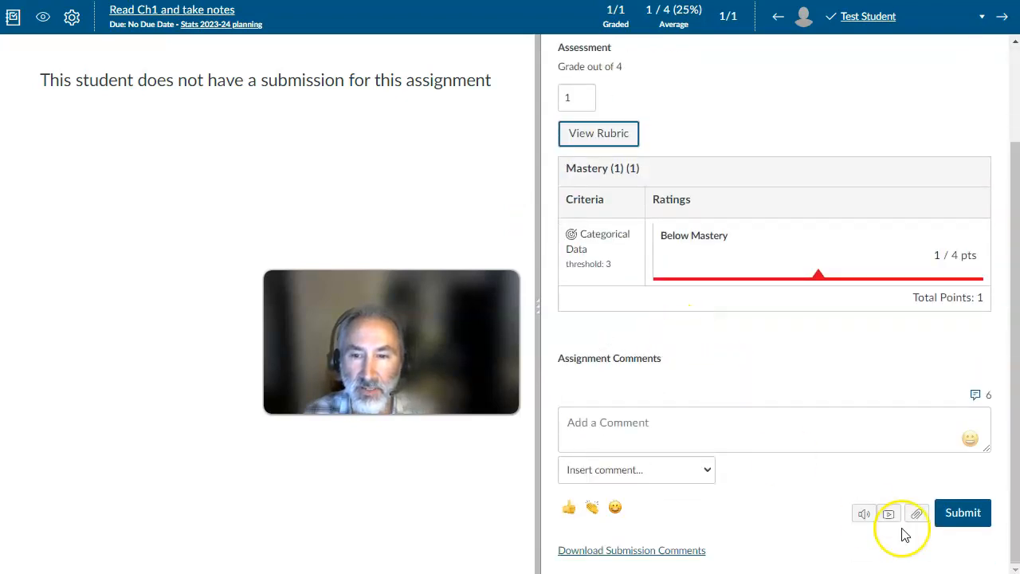
click(955, 515)
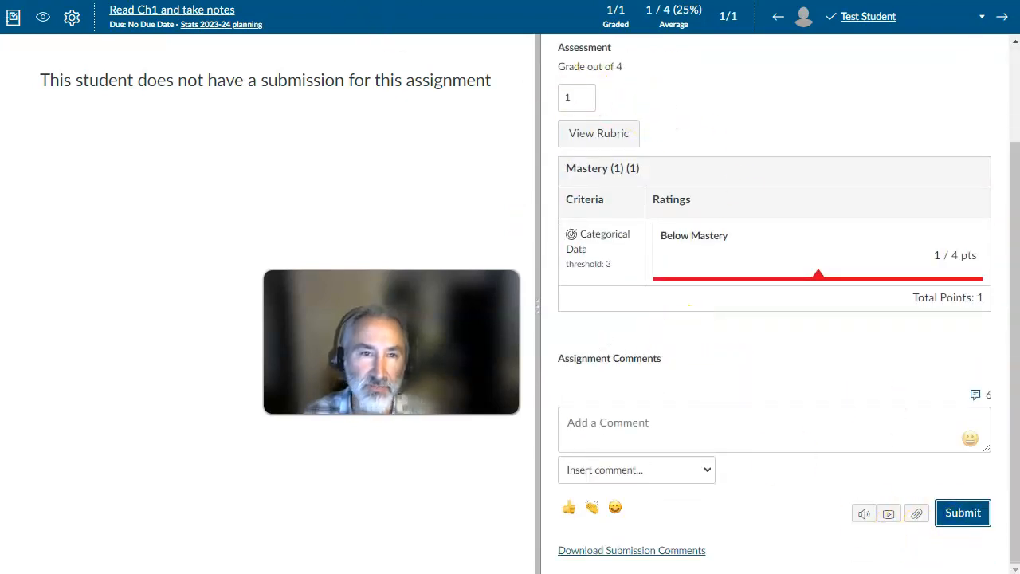
- Return from SpeedGrader to the Stats 2023-24 planning course and open its modules
click(83, 2)
click(99, 108)
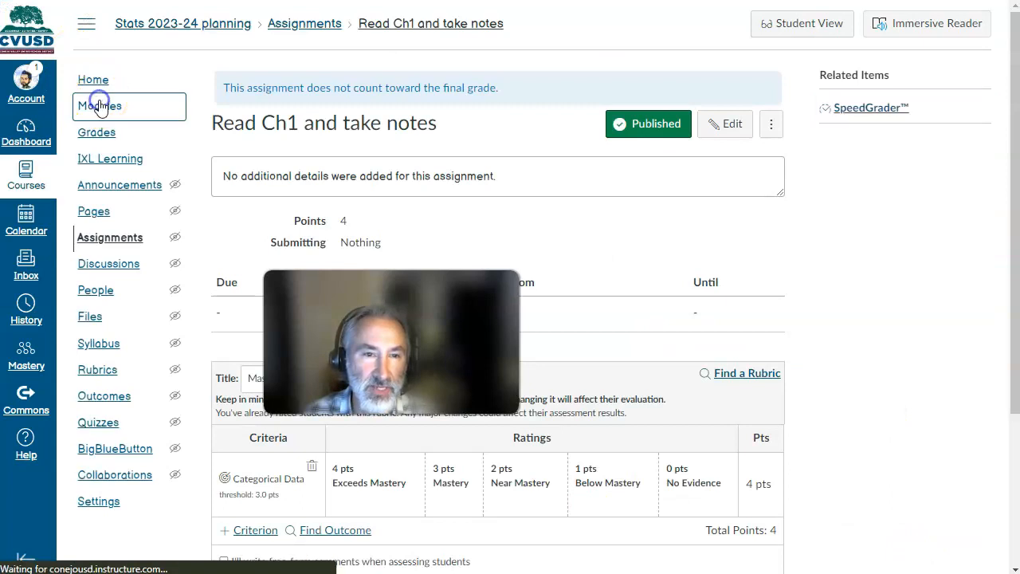
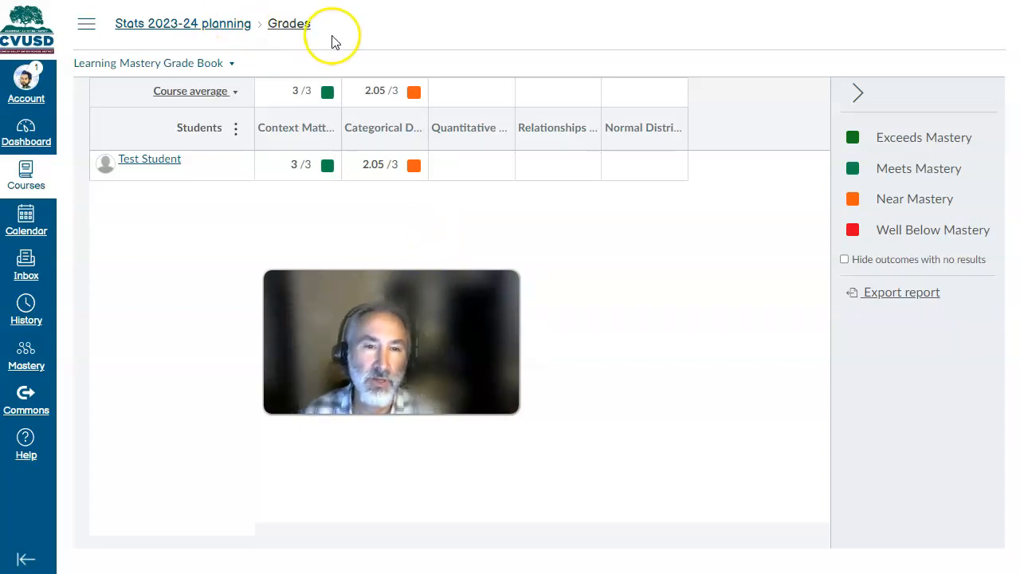
- Update the Read Ch1 and take notes rubric with assignment grading enabled and Outcomes results kept out of the Learning Mastery Gradebook
click(87, 23)
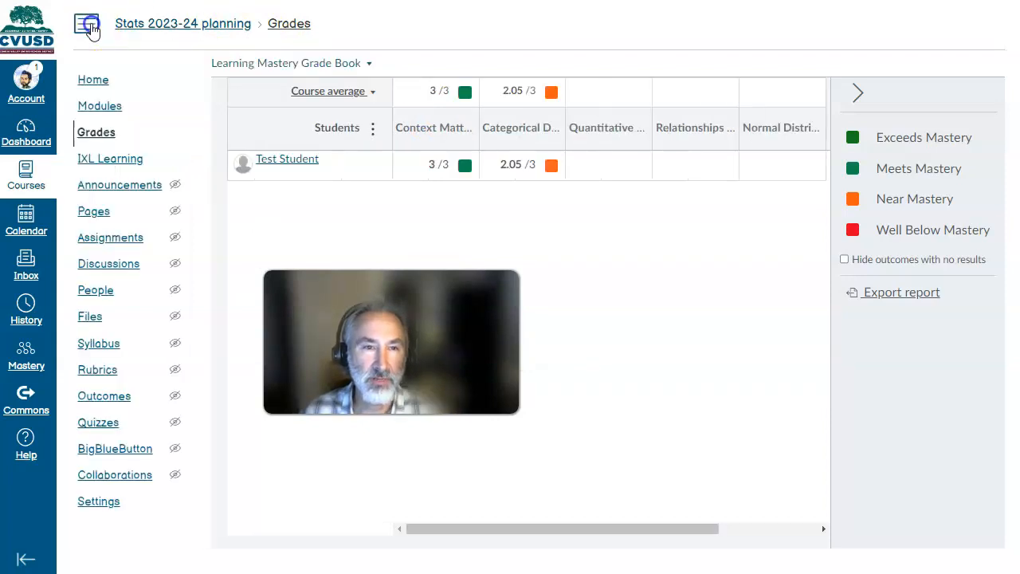
click(105, 106)
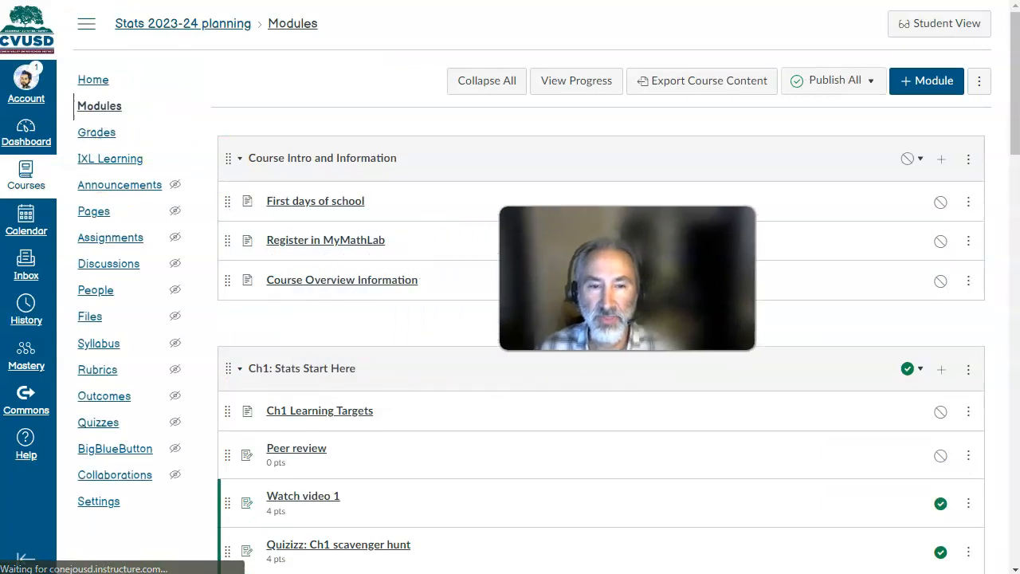
scroll(399, 311, down, 4)
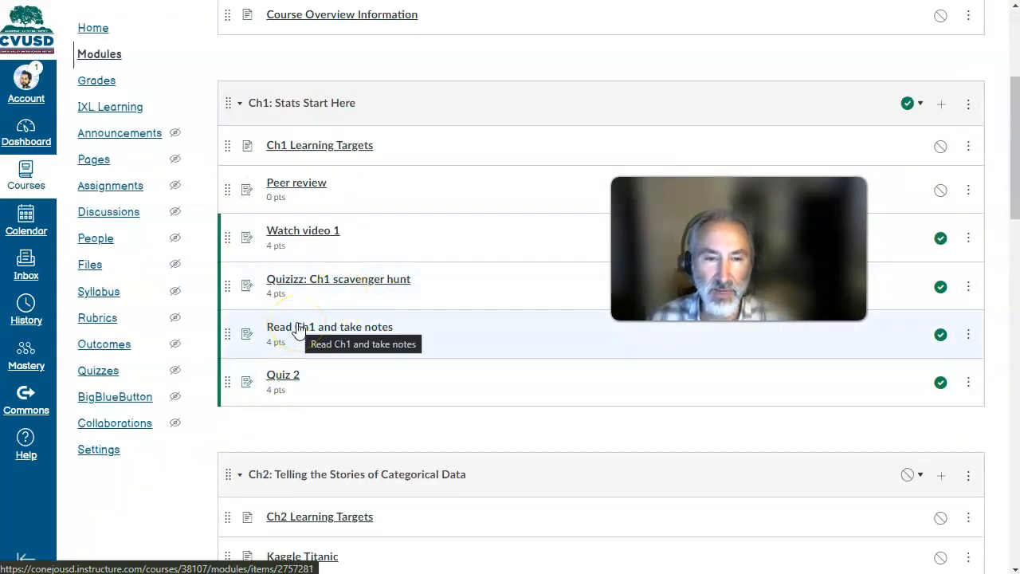
click(298, 328)
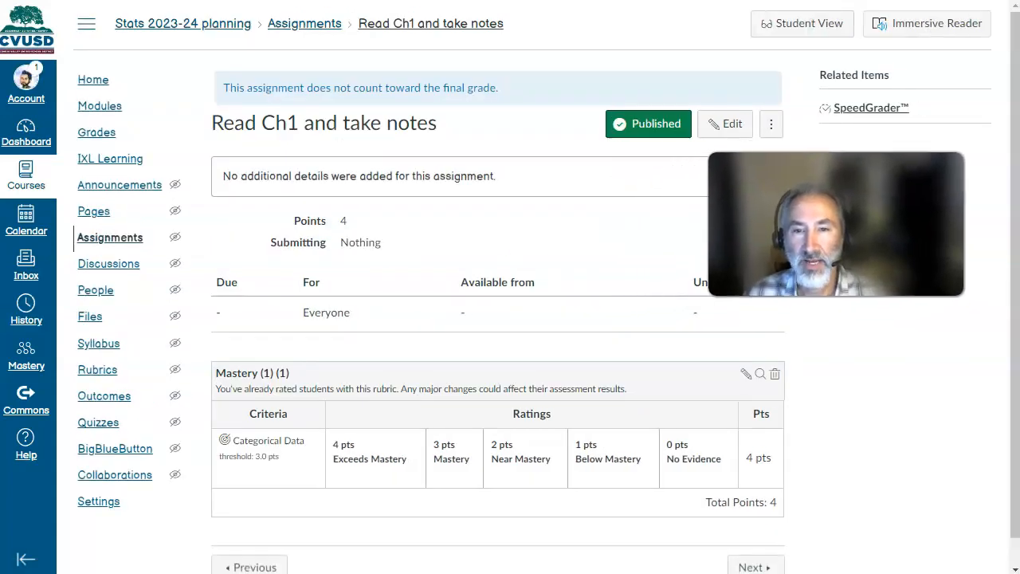
click(745, 377)
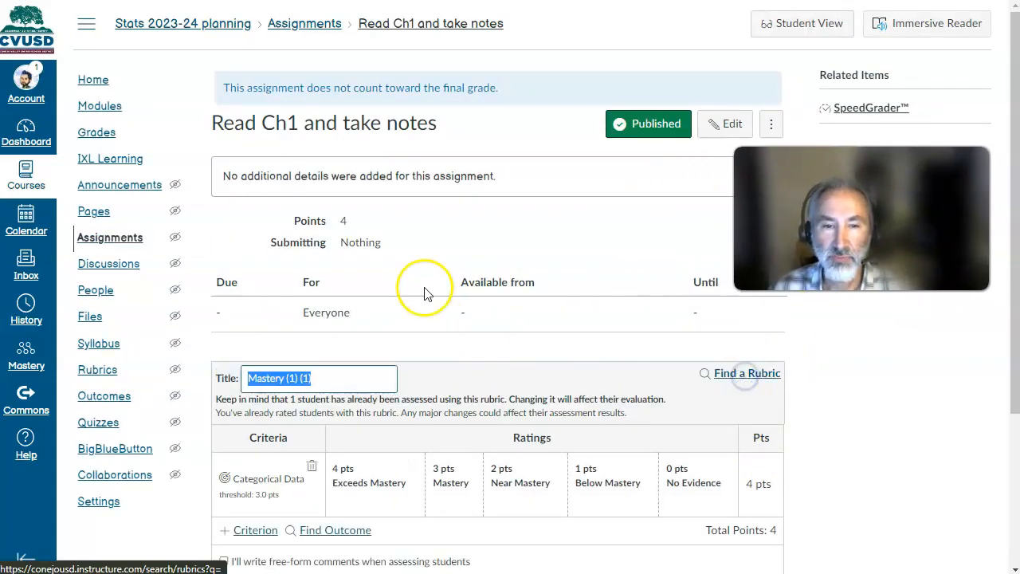
scroll(435, 271, down, 3)
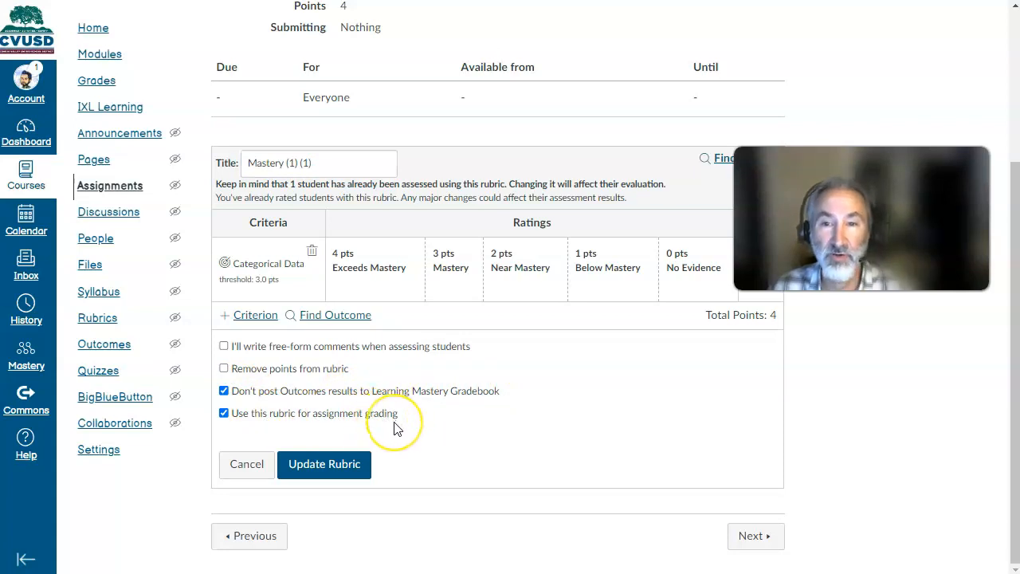
click(327, 466)
- Update the Quiz 2 rubric so it is used for assignment grading and posts Outcomes results to the Learning Mastery Gradebook
click(102, 89)
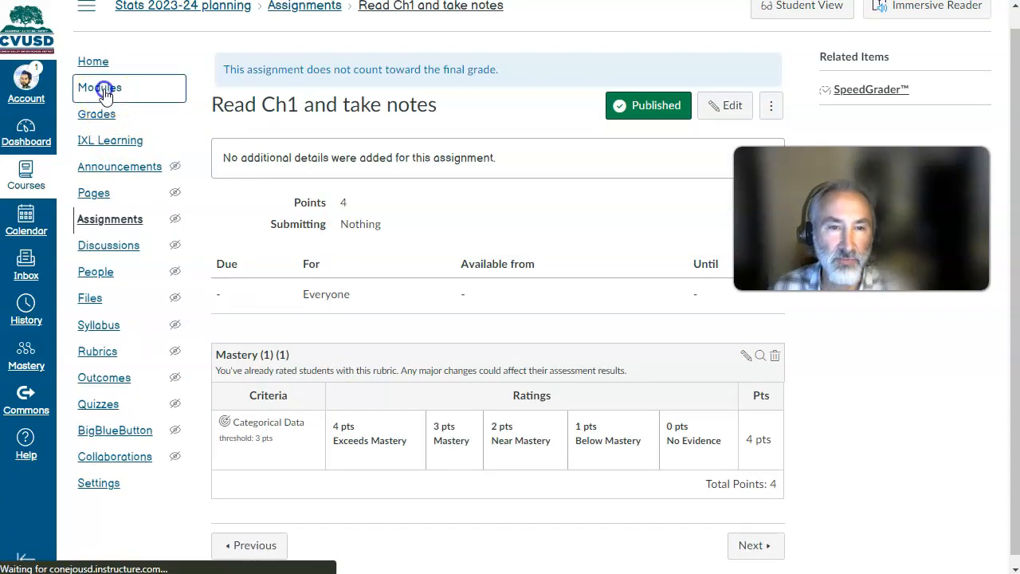
scroll(335, 258, down, 5)
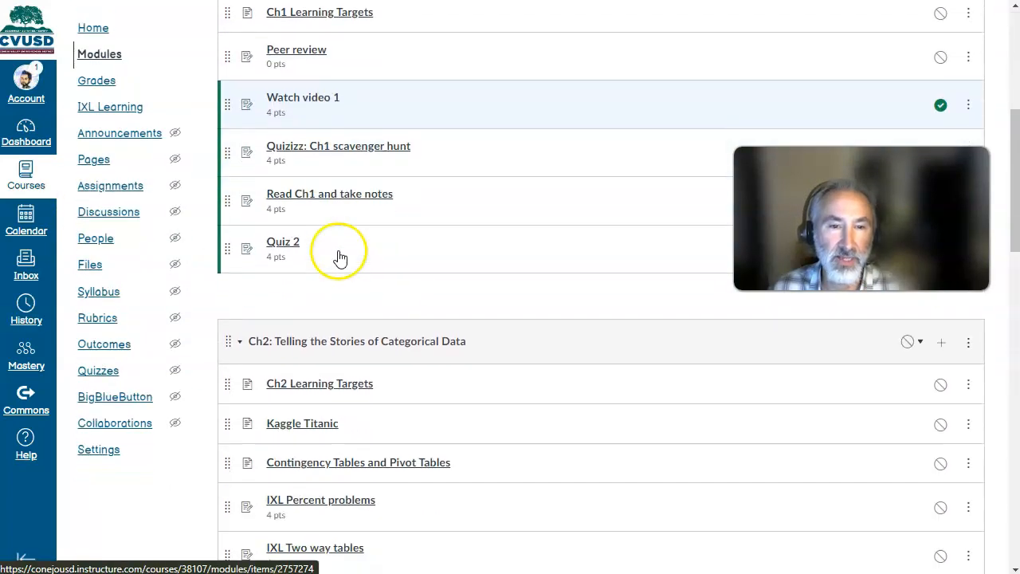
click(279, 247)
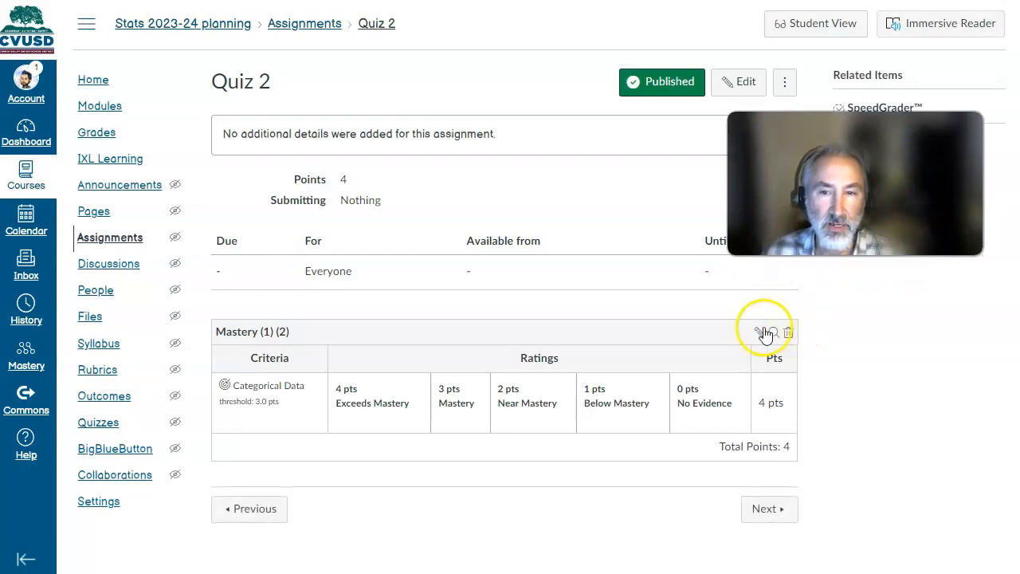
click(763, 332)
scroll(466, 339, down, 2)
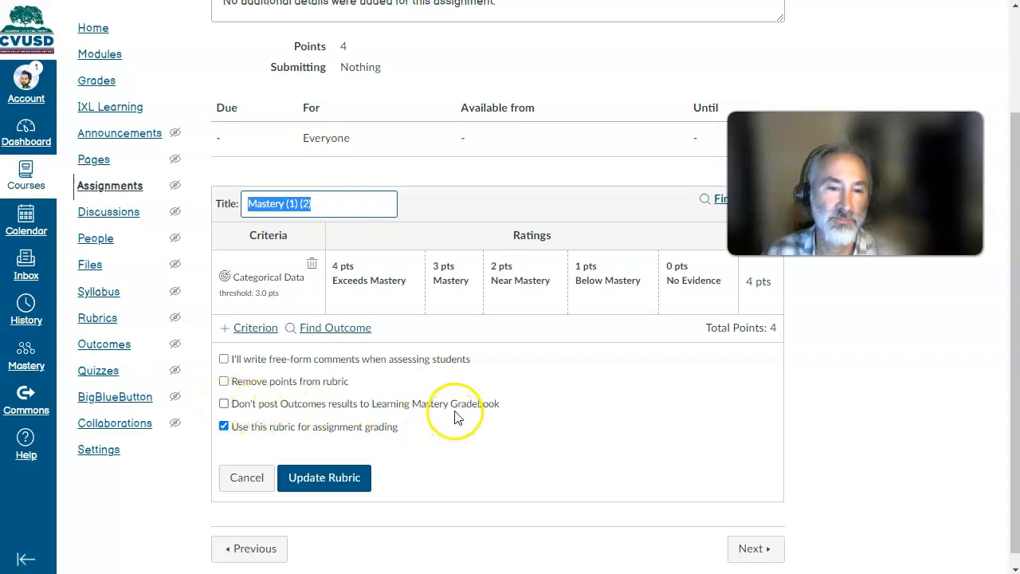
click(351, 476)
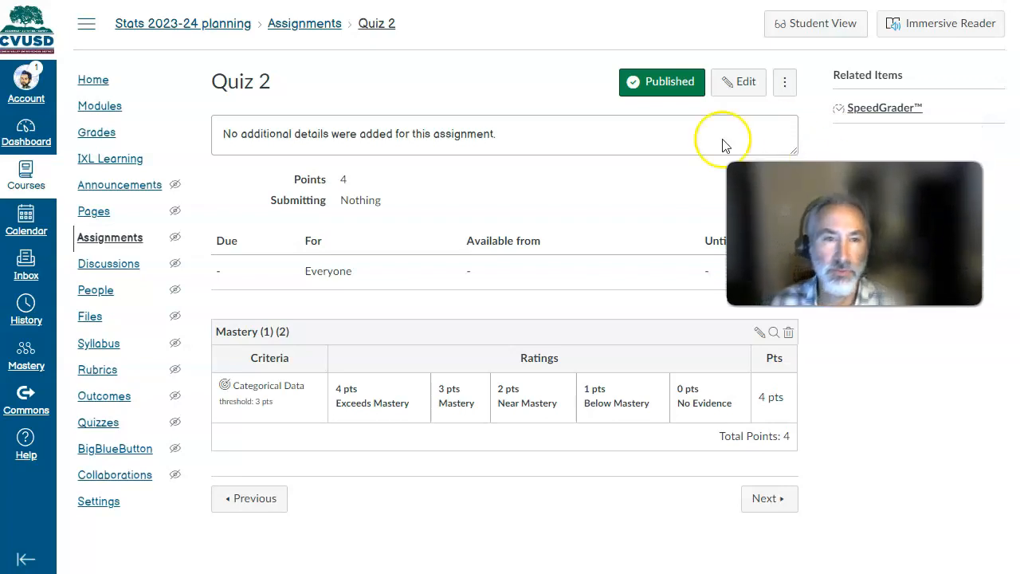
- Check the test student's outcome results in the Learning Mastery Grade Book
click(106, 107)
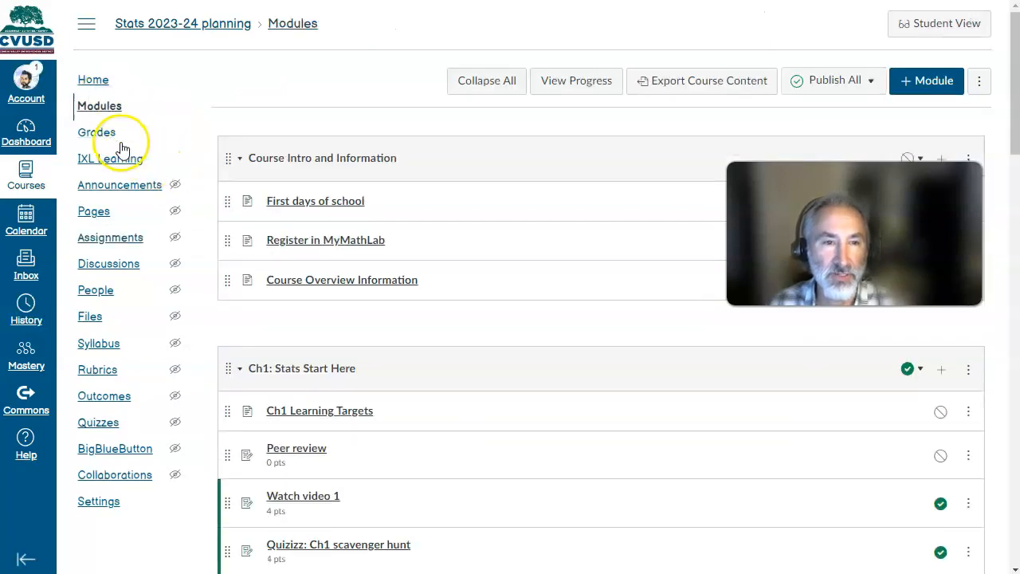
click(92, 133)
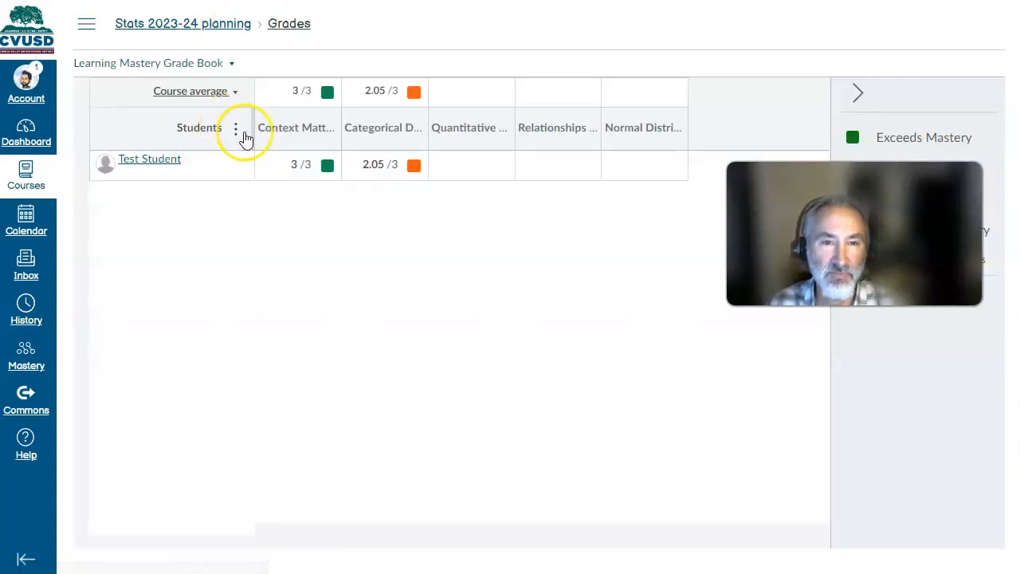
- Reopen the Read Ch1 and take notes rubric for editing and check its Learning Mastery posting and grading options
click(86, 24)
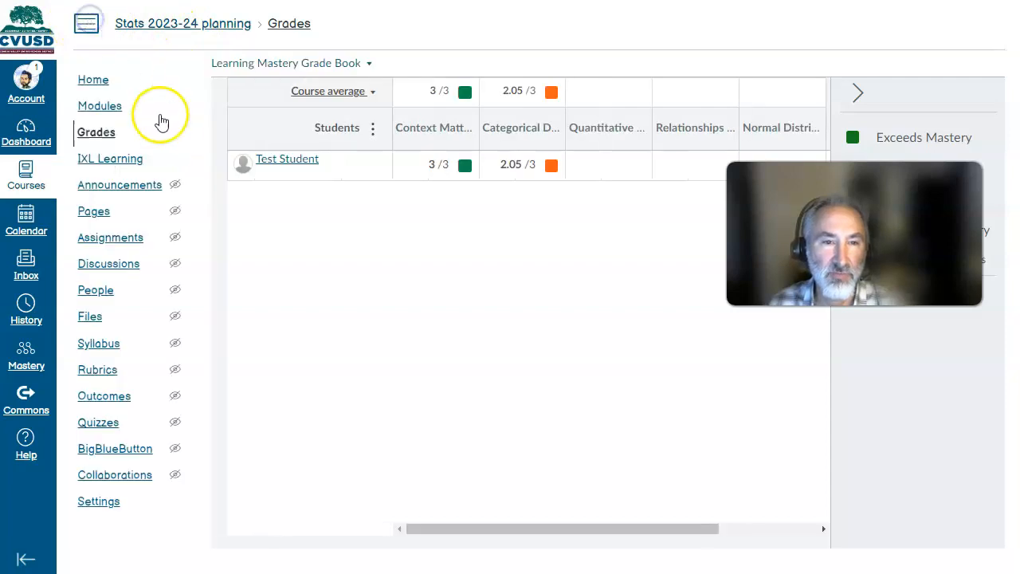
click(114, 106)
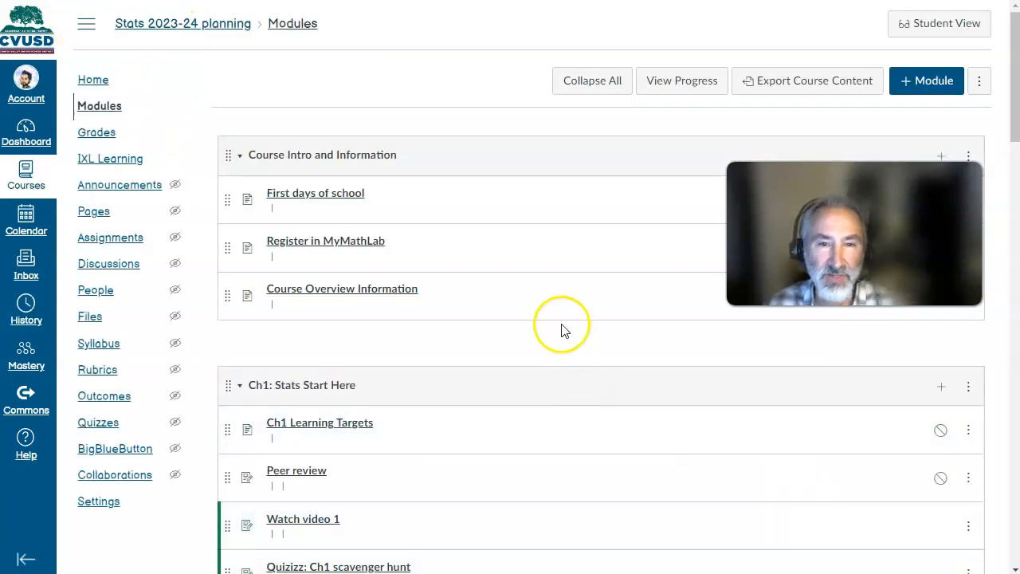
scroll(412, 319, down, 3)
click(354, 330)
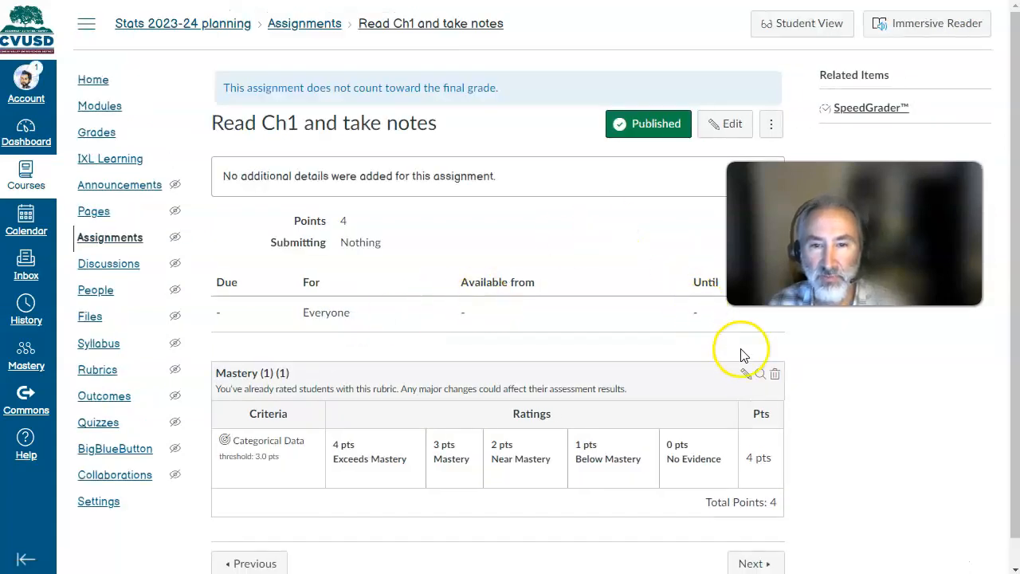
click(743, 376)
scroll(426, 290, down, 3)
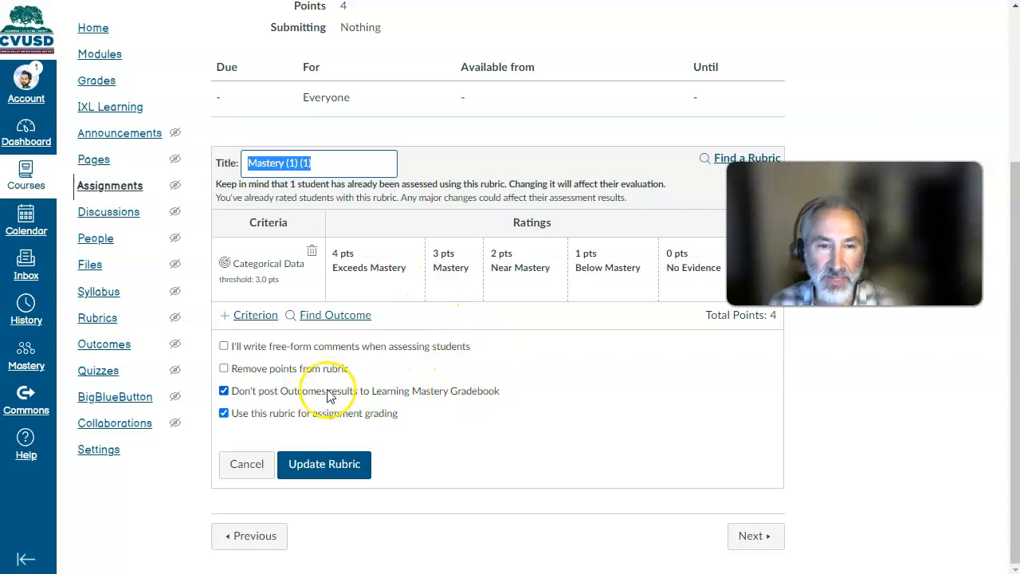
- In SpeedGrader, rate the test student 1 pt Below Mastery on Categorical Data for Read Ch1 and take notes, save and submit
scroll(881, 116, up, 5)
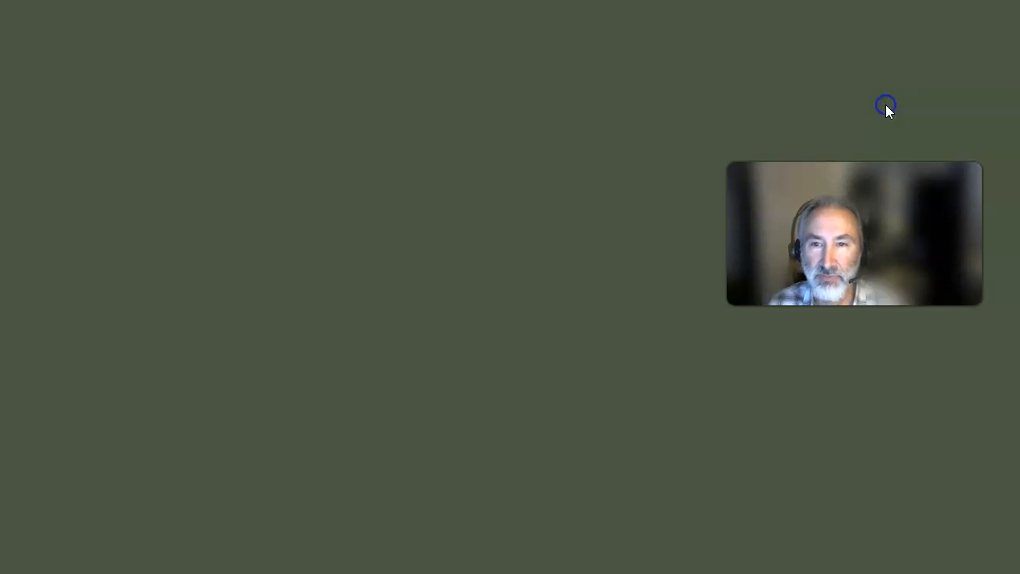
click(885, 104)
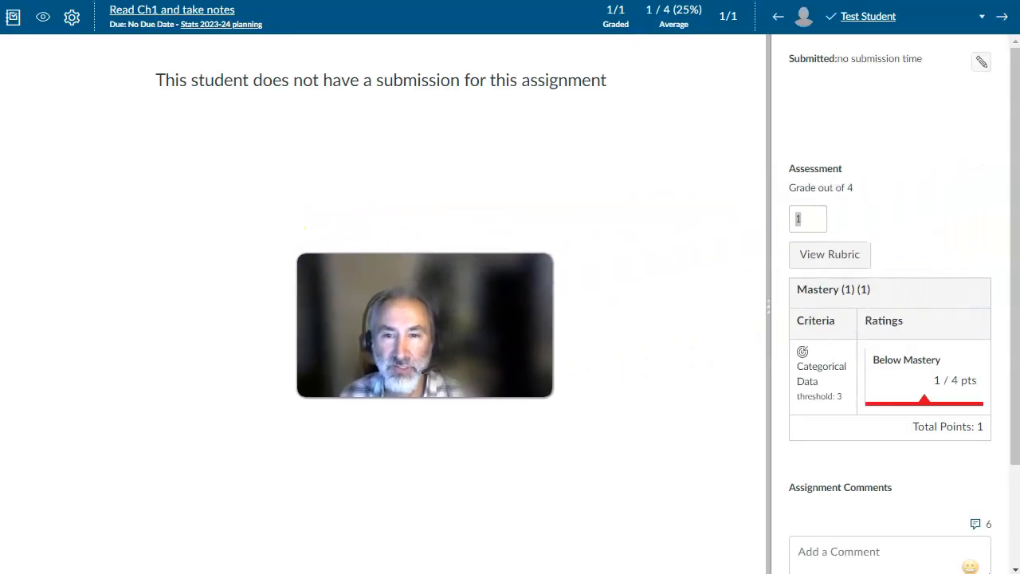
drag(772, 270, 636, 272)
click(706, 268)
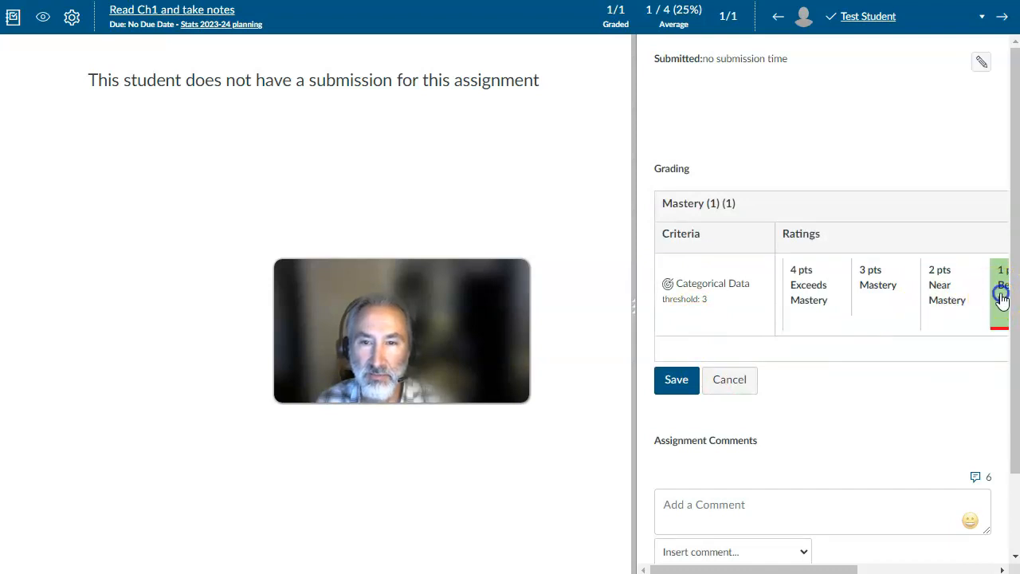
click(687, 381)
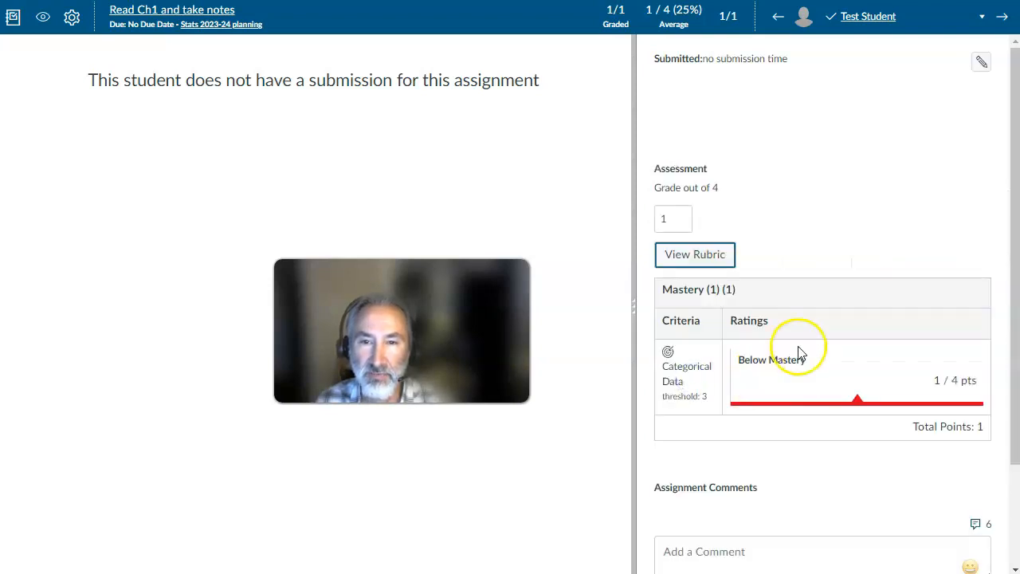
scroll(803, 350, down, 2)
click(950, 518)
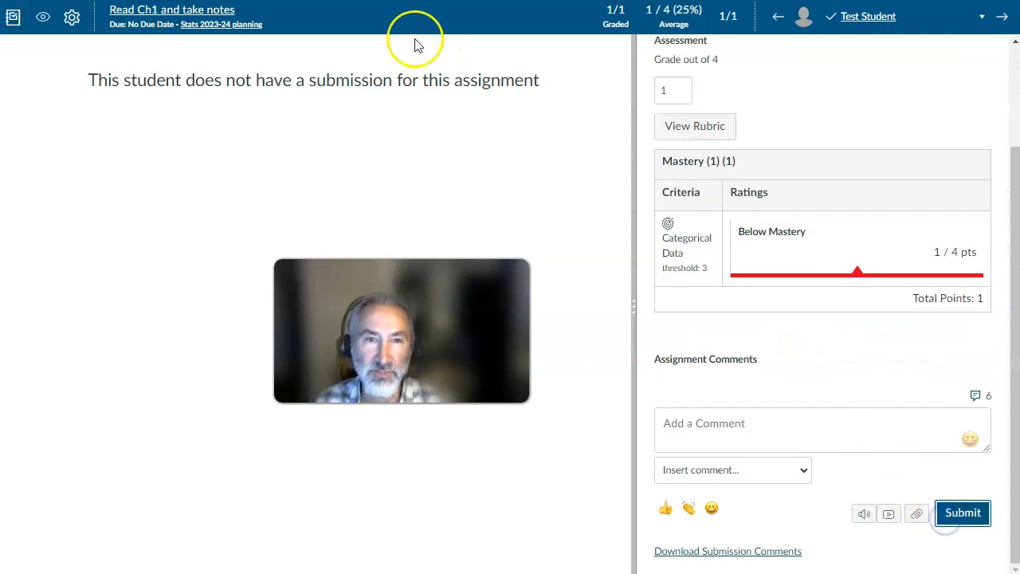
- Leave SpeedGrader and check the test student's Categorical Data result in the Learning Mastery Grade Book
key(ctrl+w)
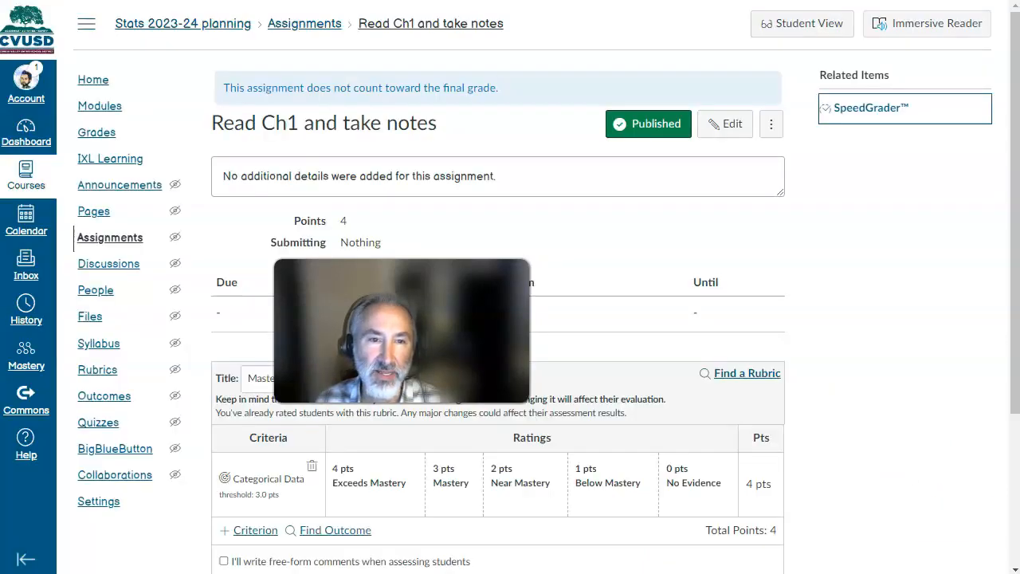
click(96, 132)
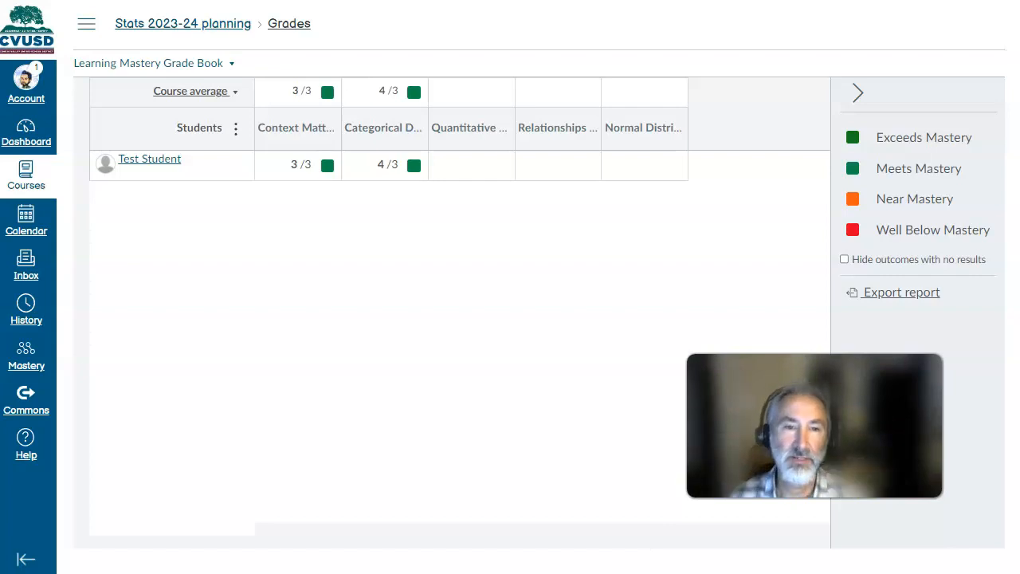
mouse_move(379, 129)
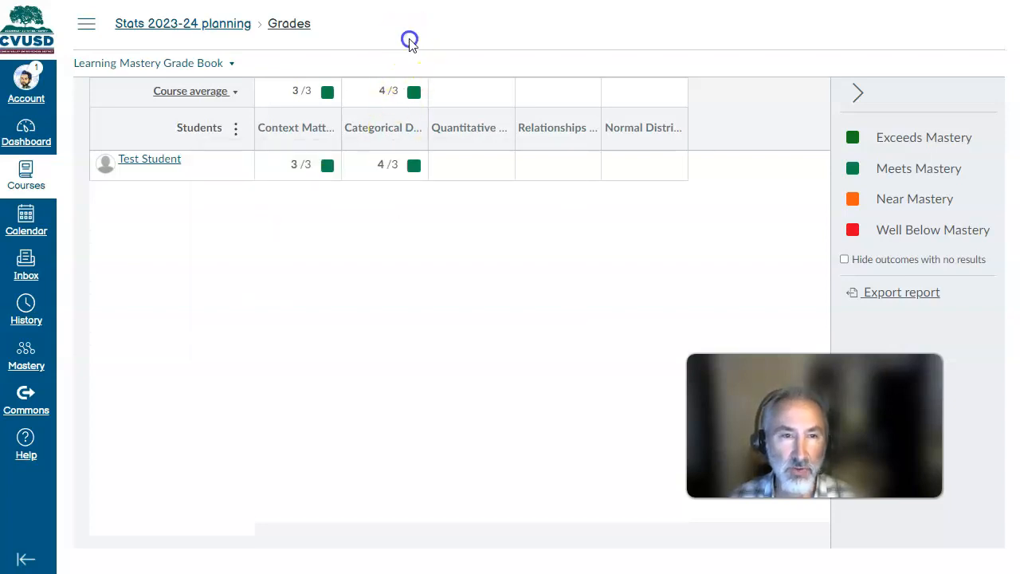
- Inspect the Categorical Data outcome's proficiency ratings and calculation method in the Learning Targets group, and close it without saving
click(86, 24)
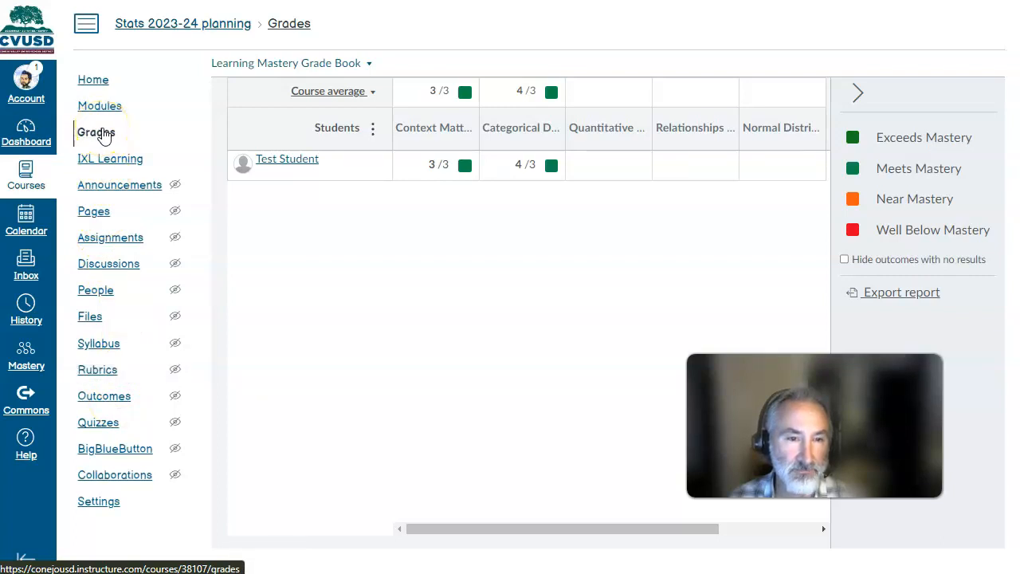
click(90, 396)
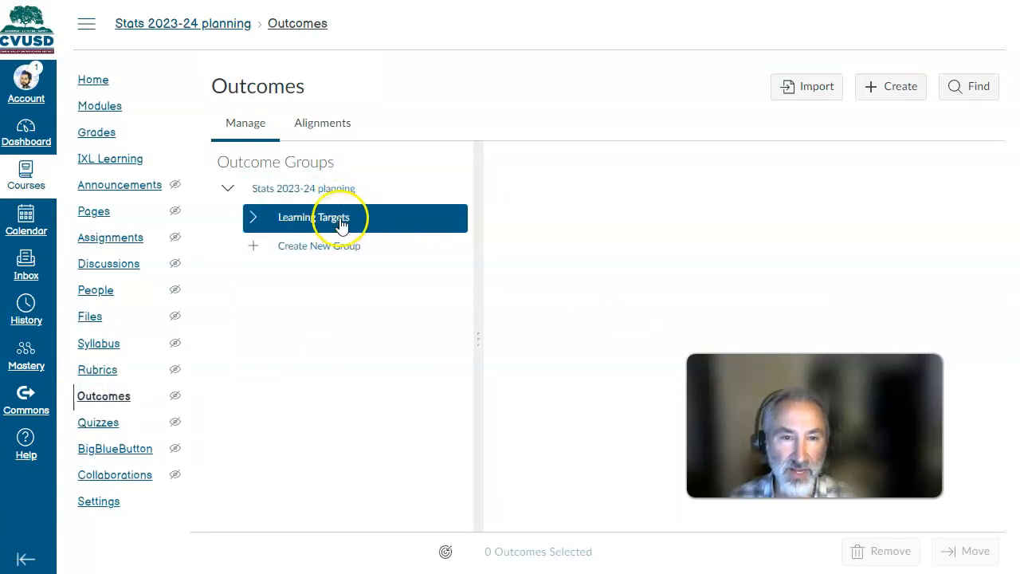
click(341, 224)
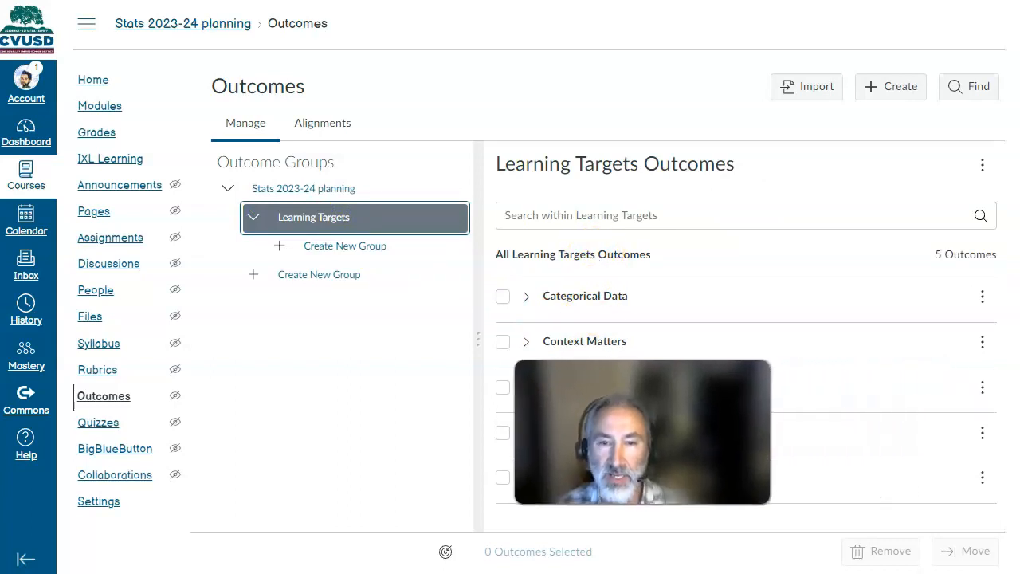
click(982, 297)
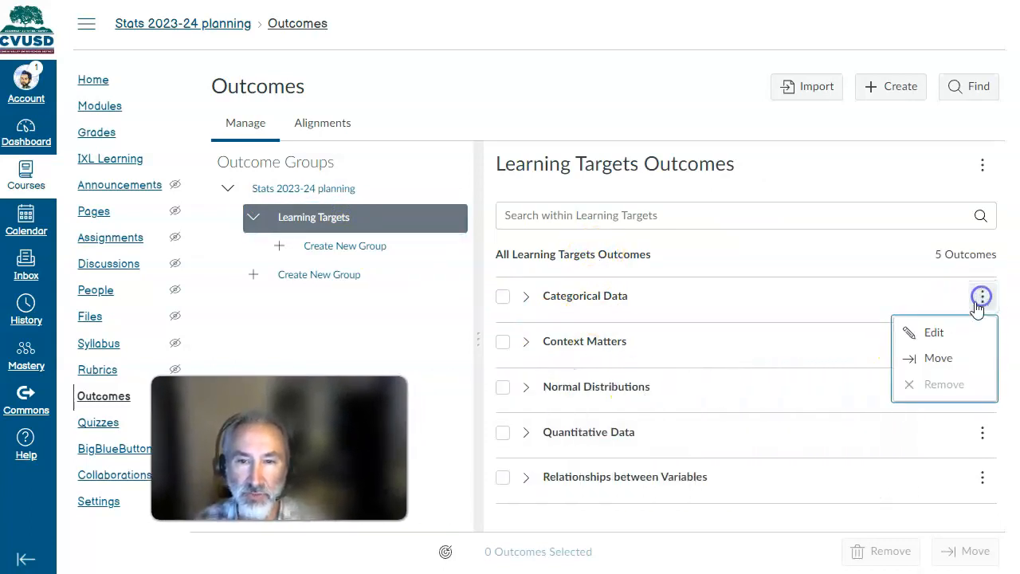
click(913, 335)
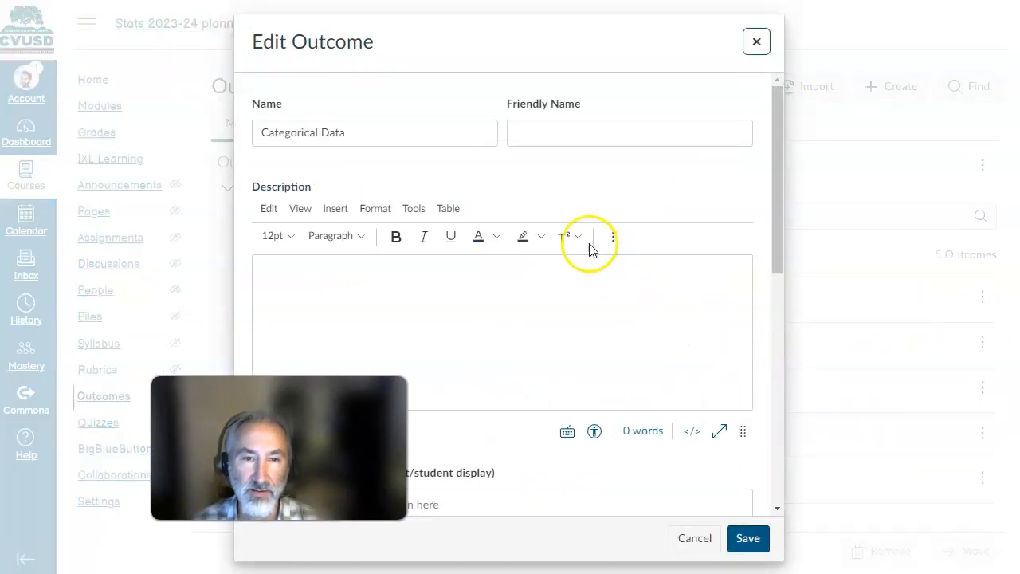
scroll(606, 263, down, 10)
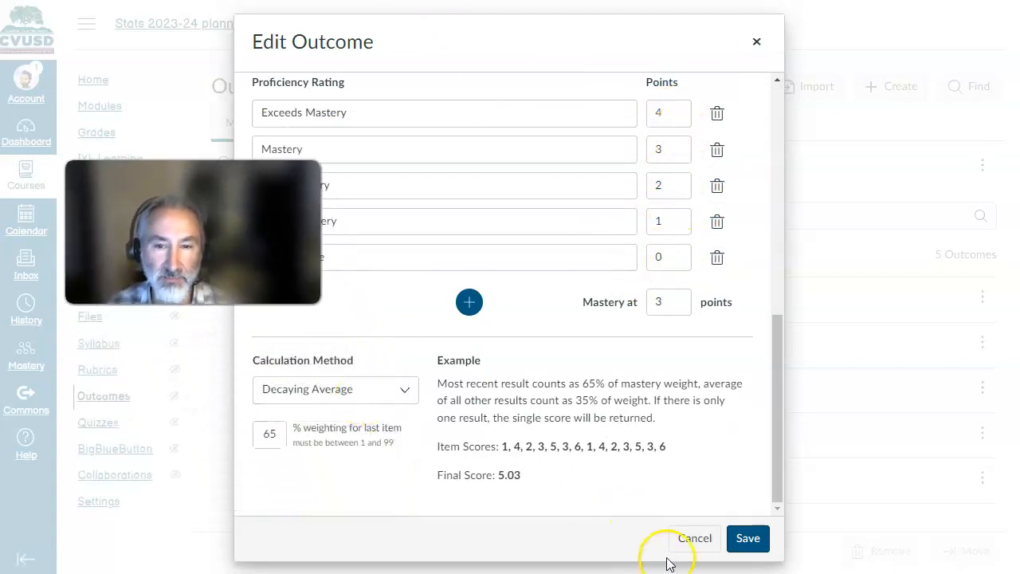
click(693, 539)
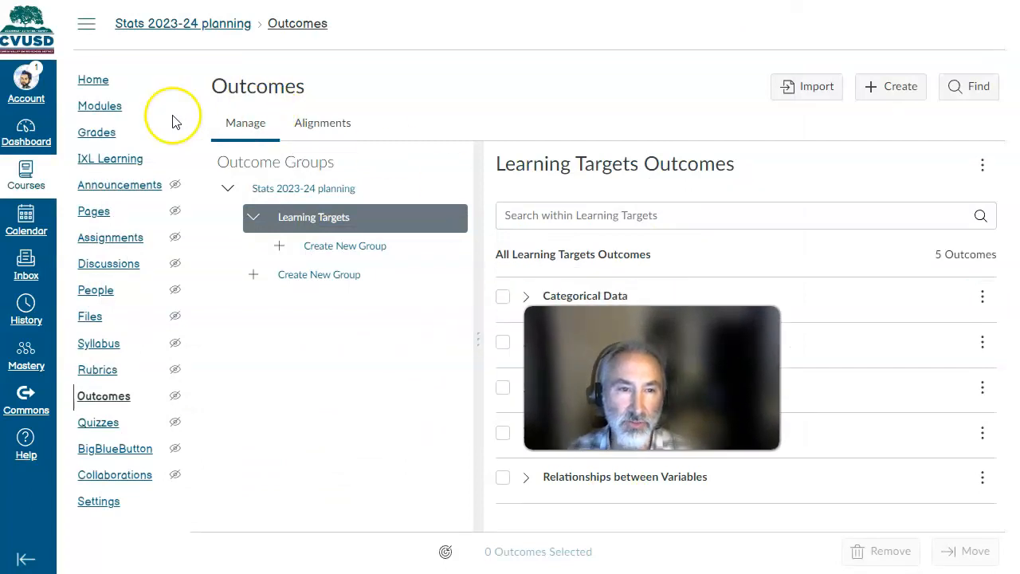
- Return to the Learning Mastery Grade Book to review the Categorical Data column and show the course navigation
click(95, 133)
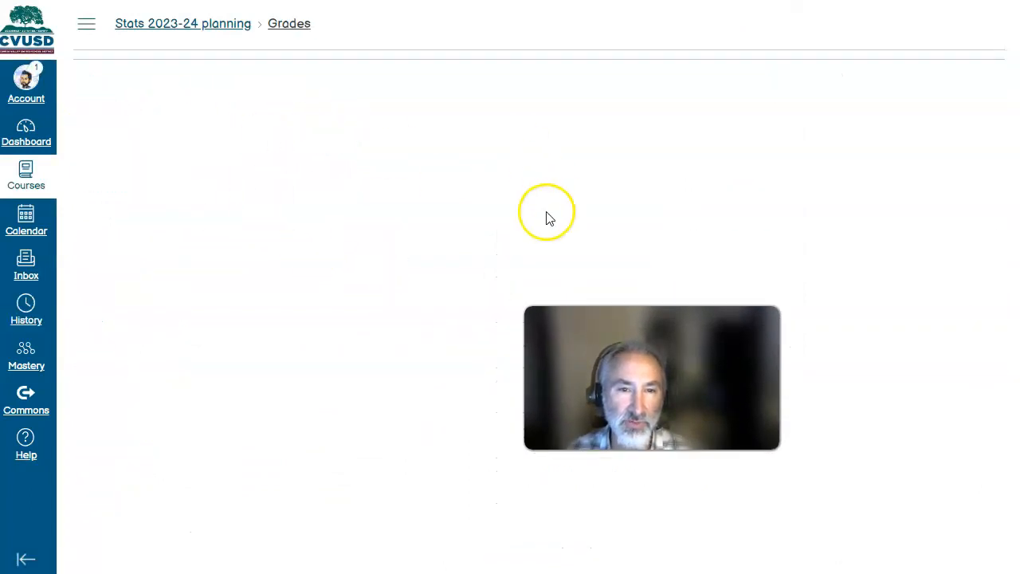
mouse_move(356, 114)
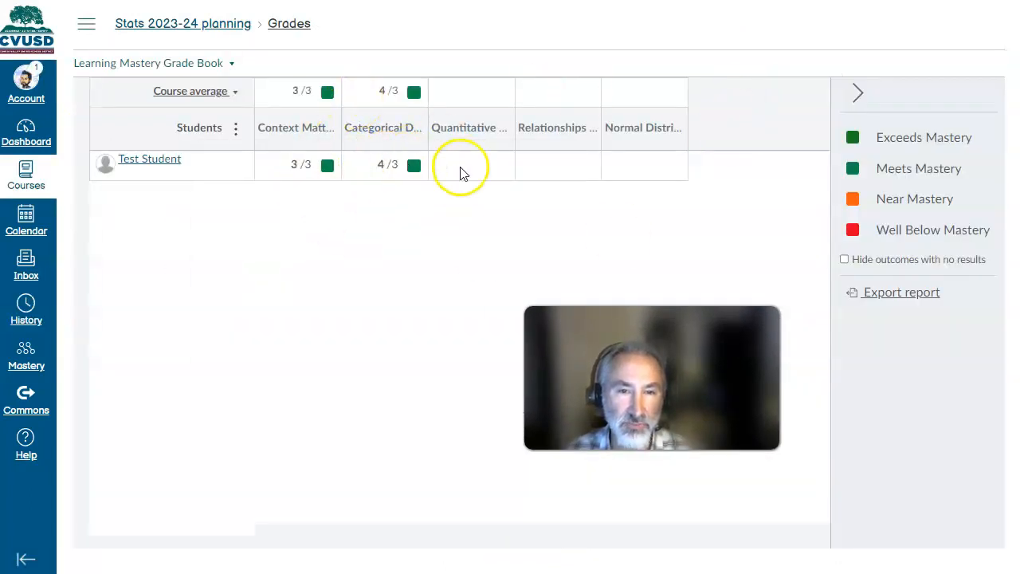
click(88, 24)
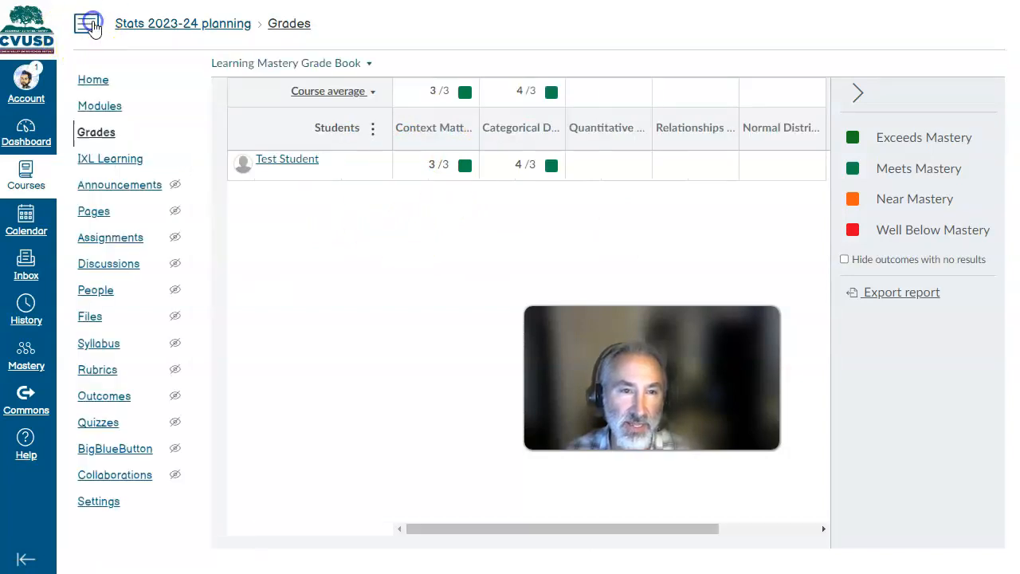
- Open the Read Ch1 and take notes assignment for editing and review its points, assignment group and final-grade setting
click(99, 106)
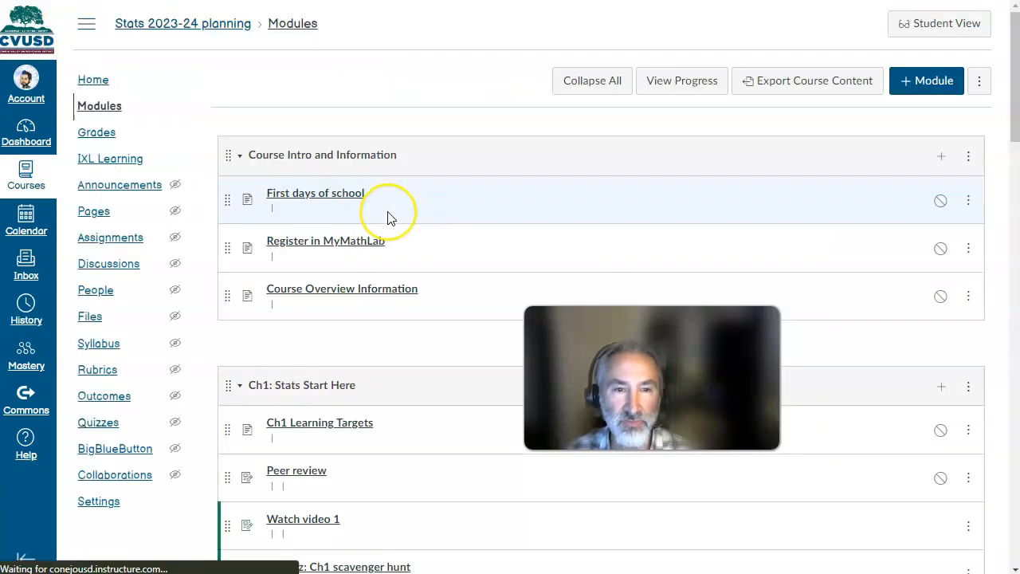
scroll(391, 218, down, 3)
scroll(311, 261, down, 2)
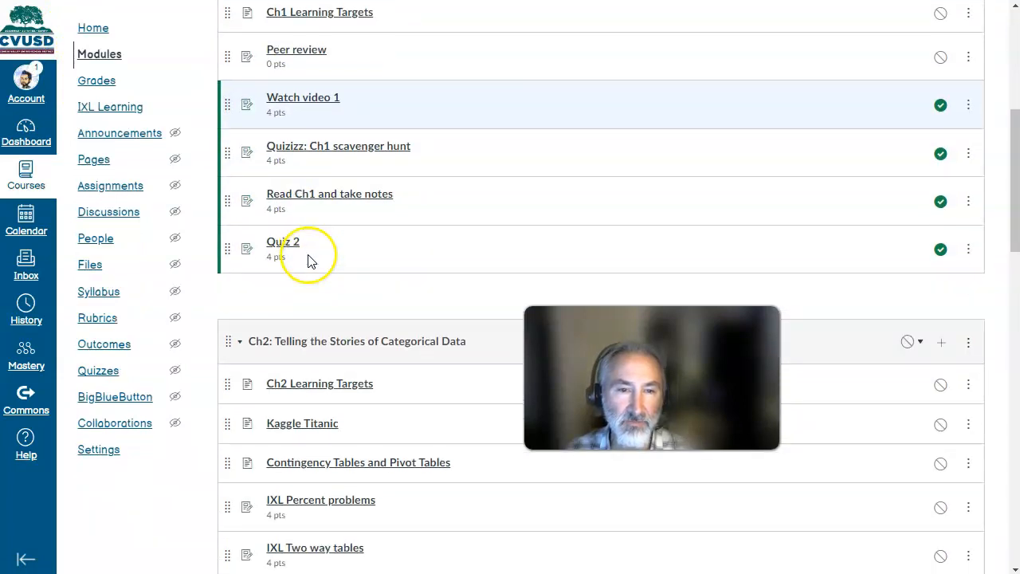
click(349, 197)
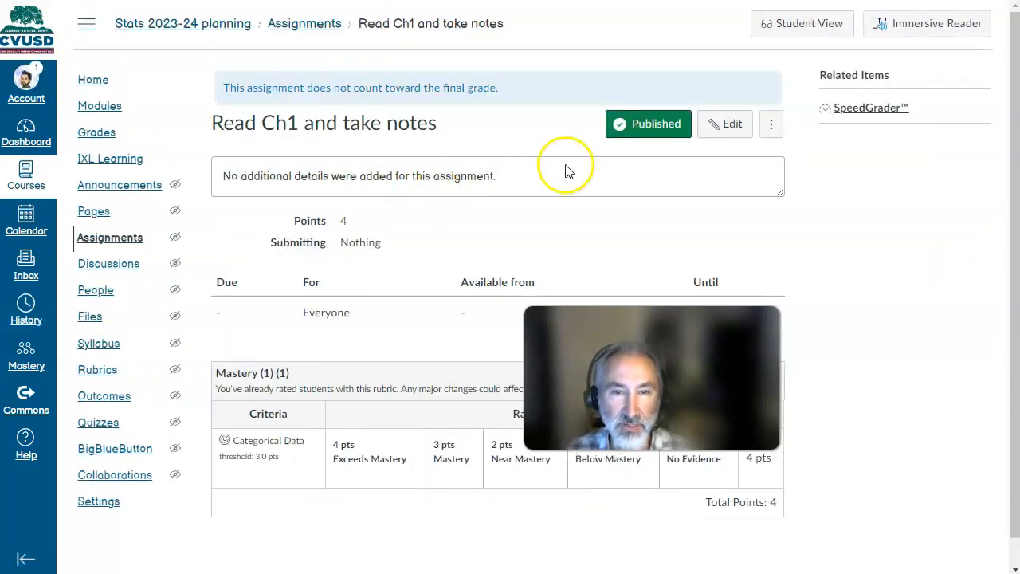
click(714, 129)
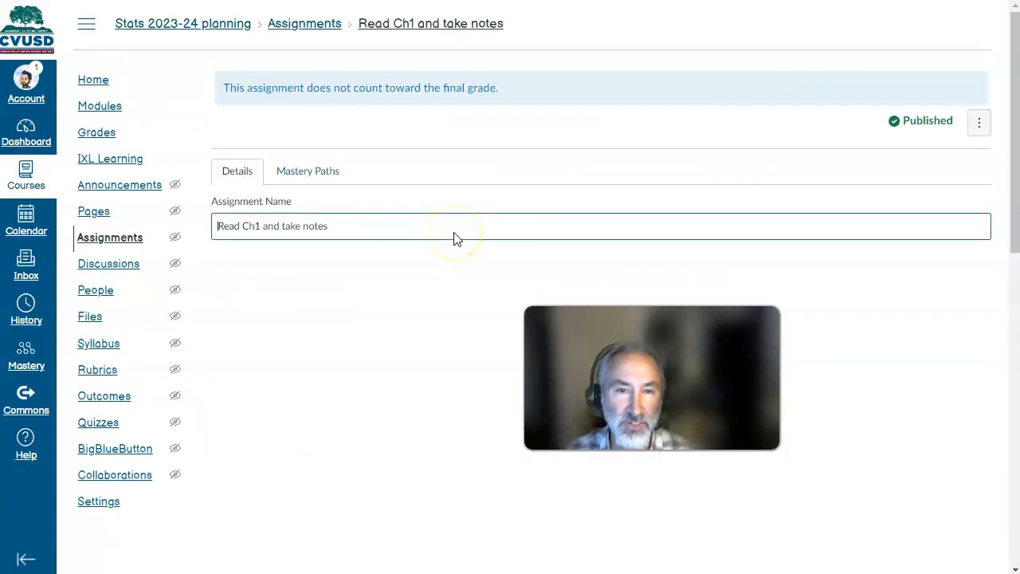
scroll(454, 237, down, 5)
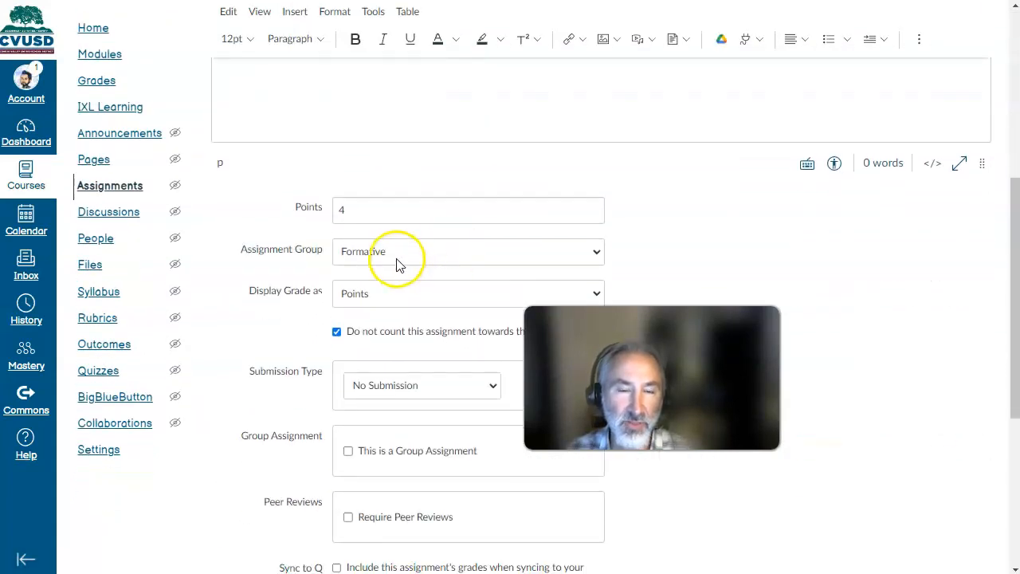
click(398, 263)
click(688, 229)
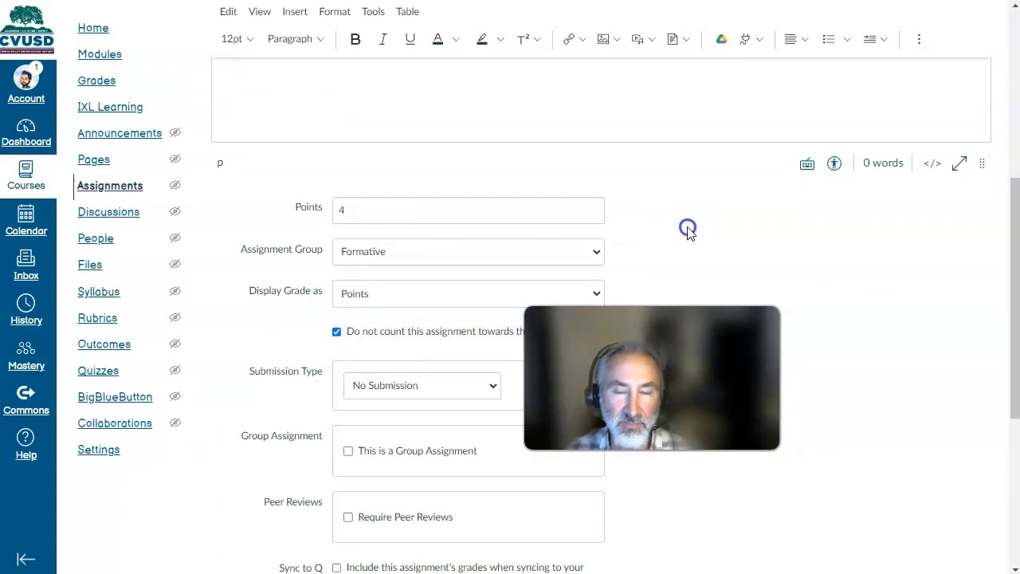
scroll(682, 225, up, 5)
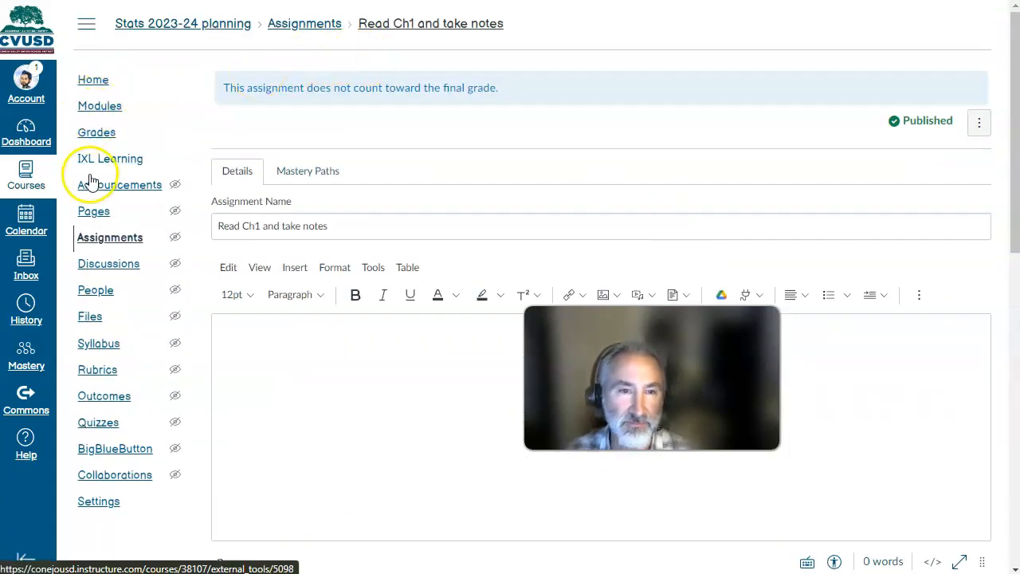
- Review the Assignment Groups Weight settings for the Formative and Mastery groups, and close them without saving
click(100, 238)
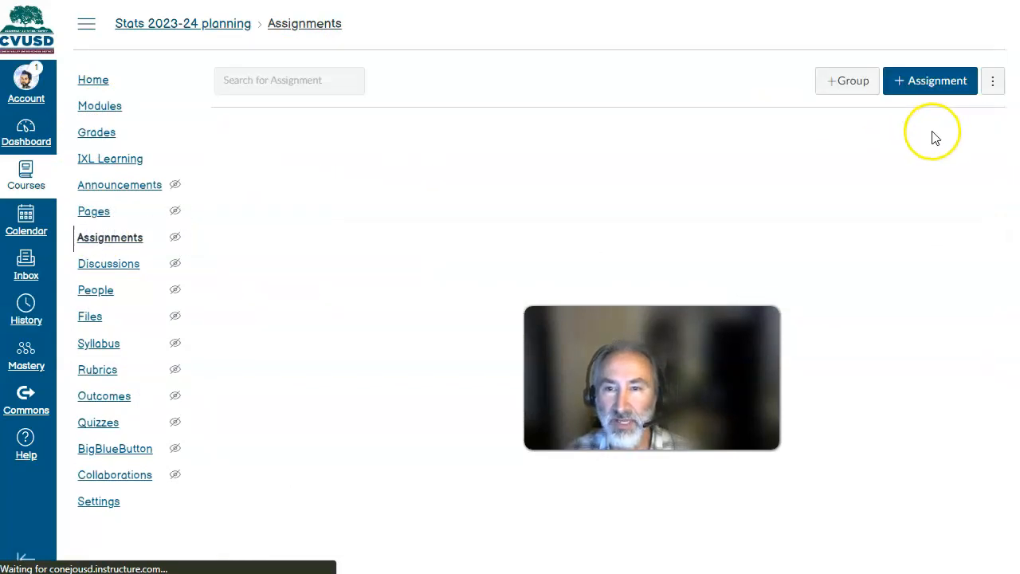
click(992, 82)
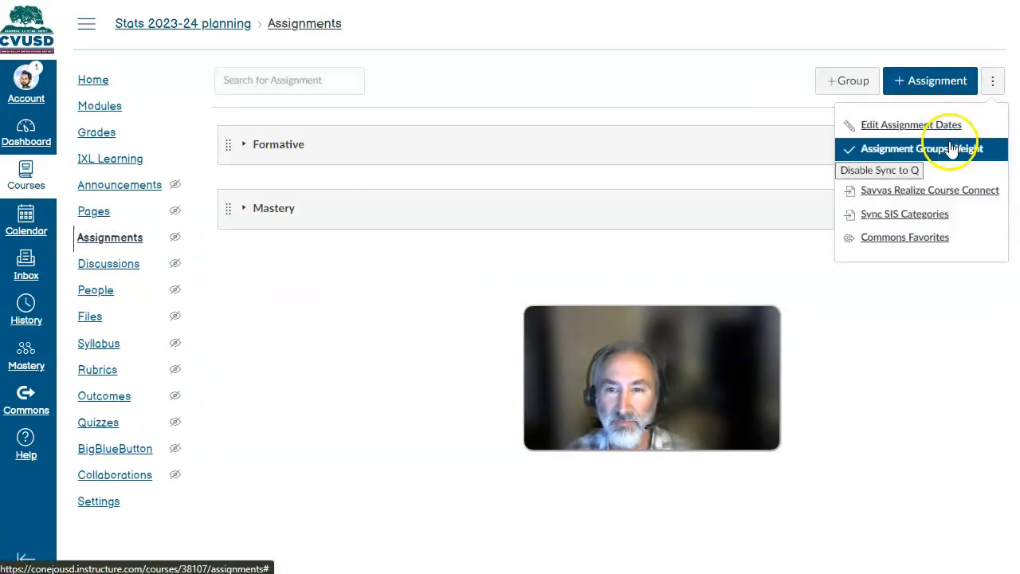
click(966, 147)
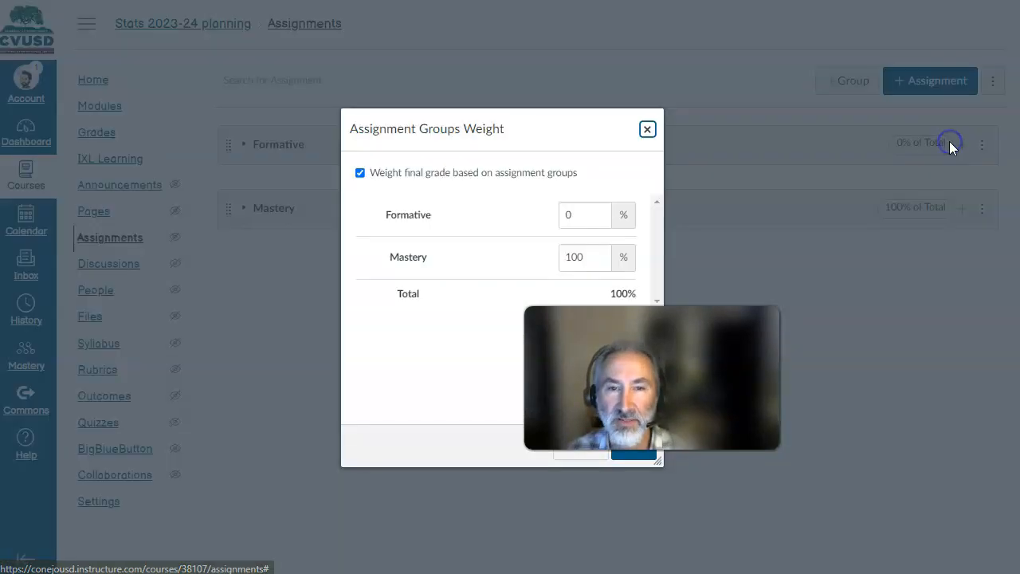
click(648, 132)
- Inspect the rubric options and the Categorical Data outcome's details for Read Ch1 and take notes, and cancel the rubric edit
click(94, 105)
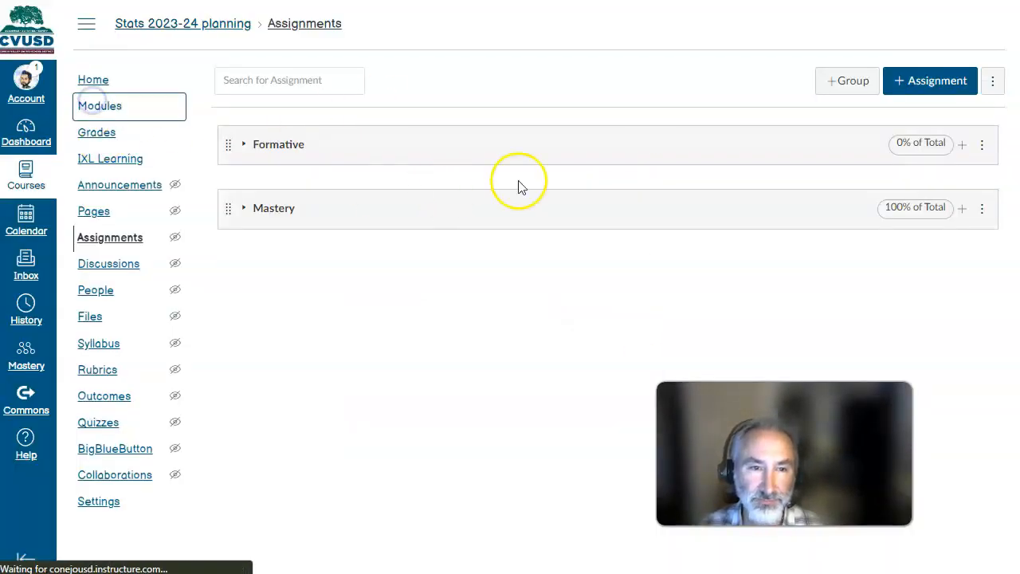
scroll(337, 266, down, 3)
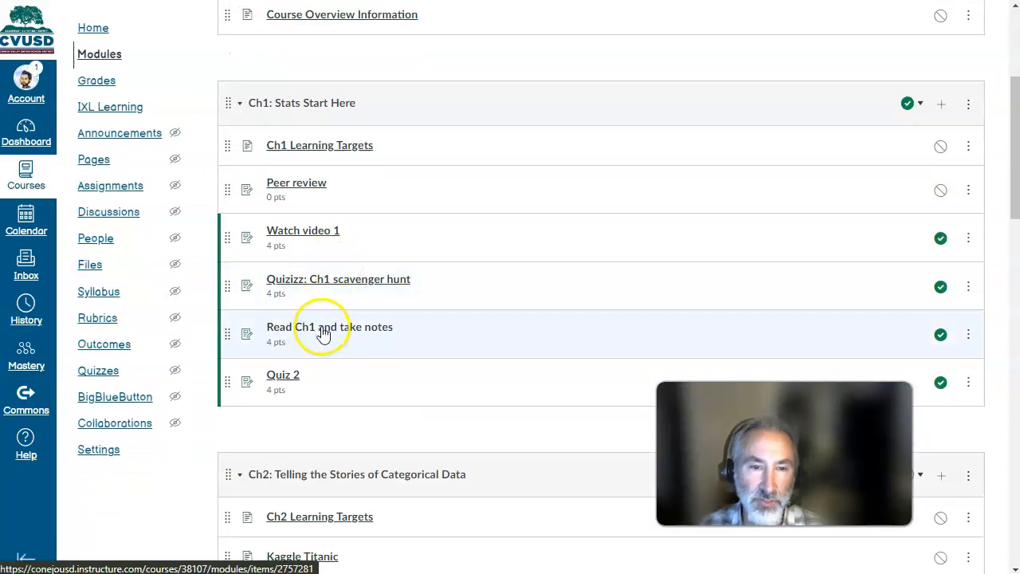
click(323, 327)
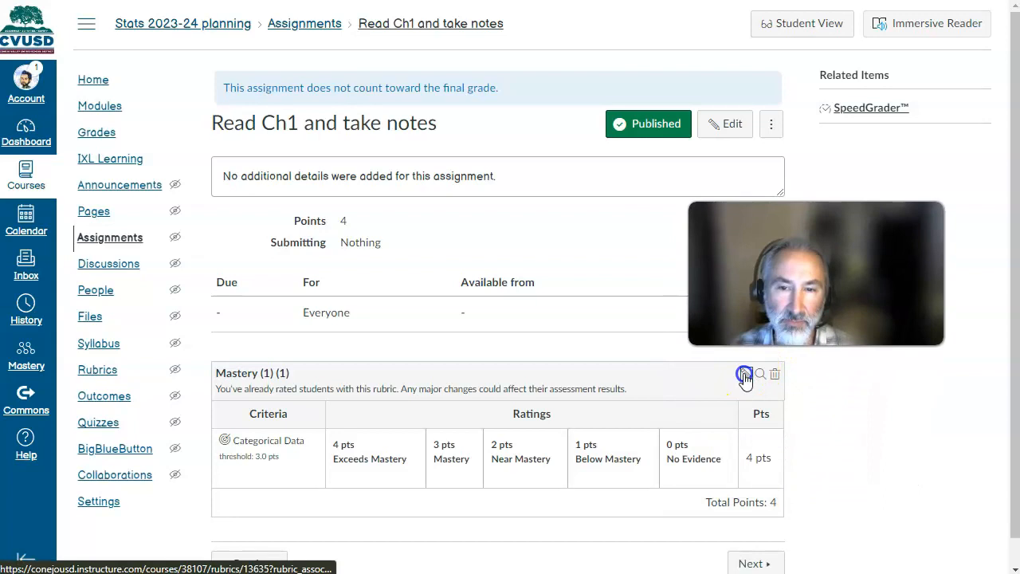
click(747, 373)
scroll(478, 271, down, 3)
click(360, 316)
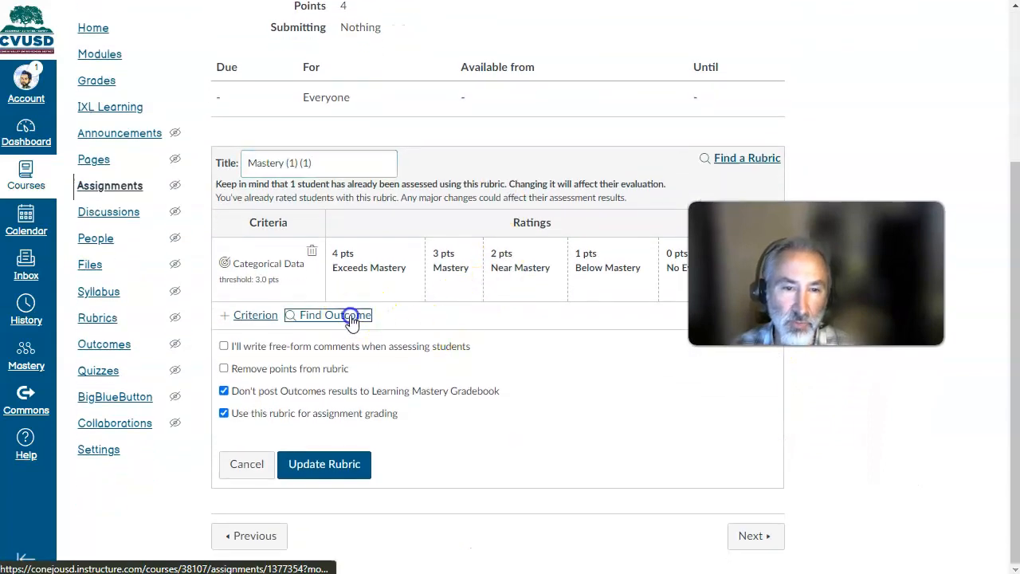
click(226, 69)
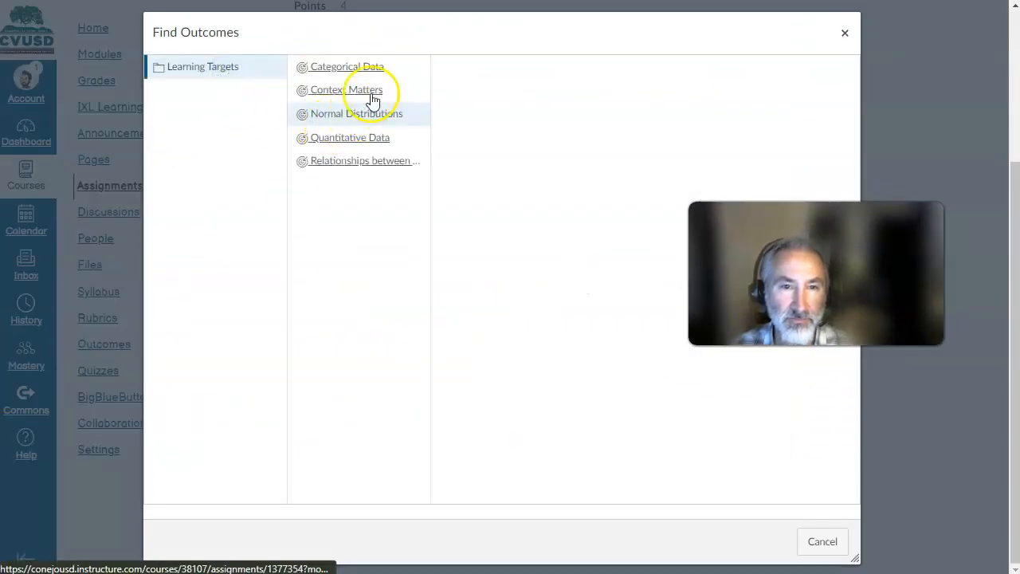
click(375, 67)
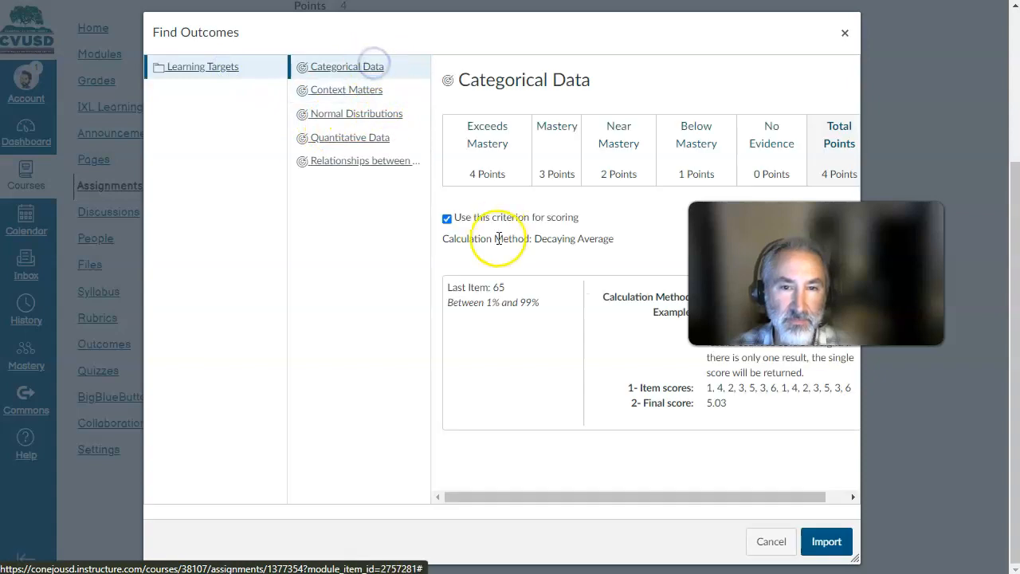
click(825, 544)
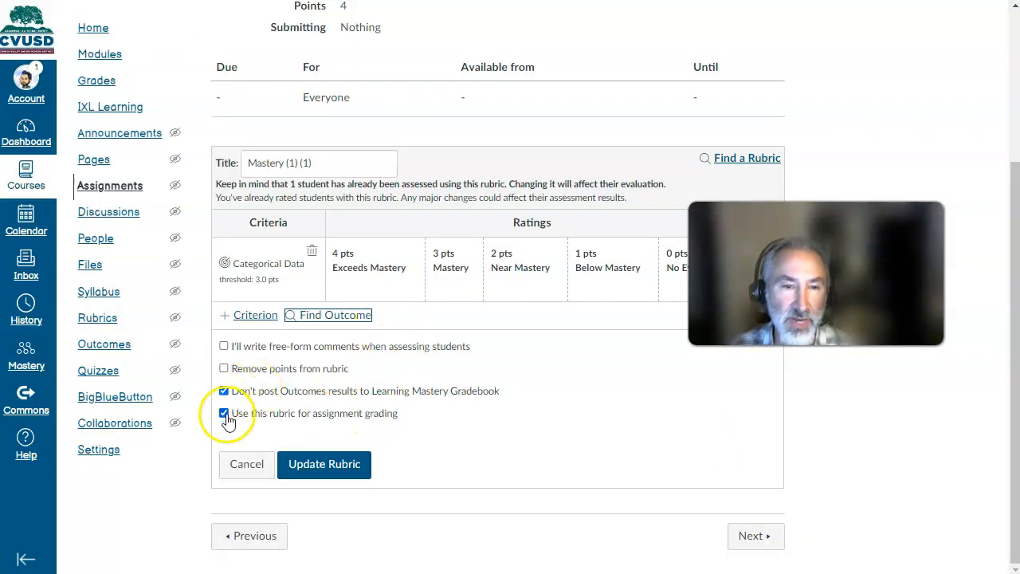
click(246, 464)
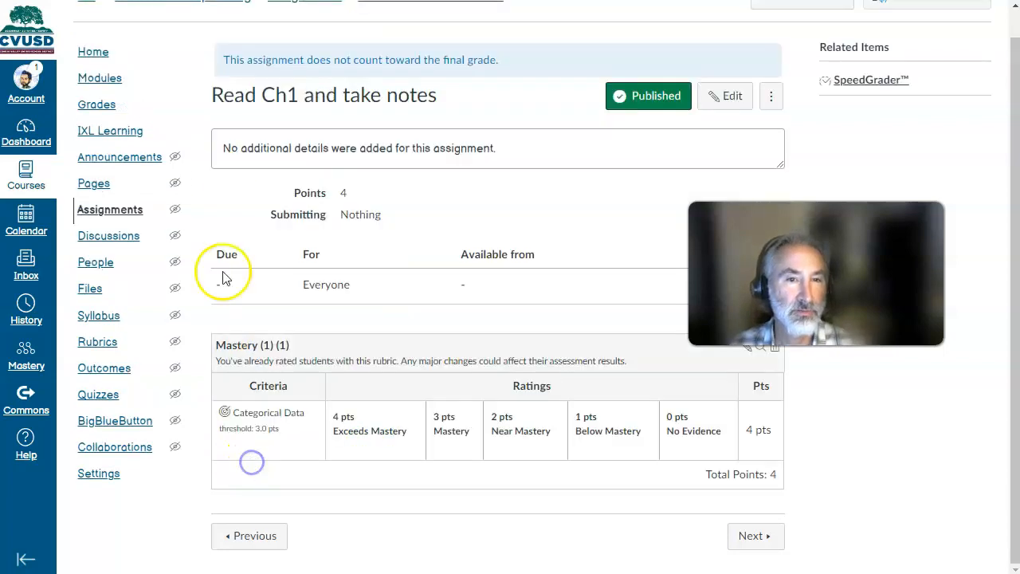
- Inspect Quiz 2's rubric options and the Categorical Data outcome's details, cancel the rubric edit and return to the course modules
click(112, 81)
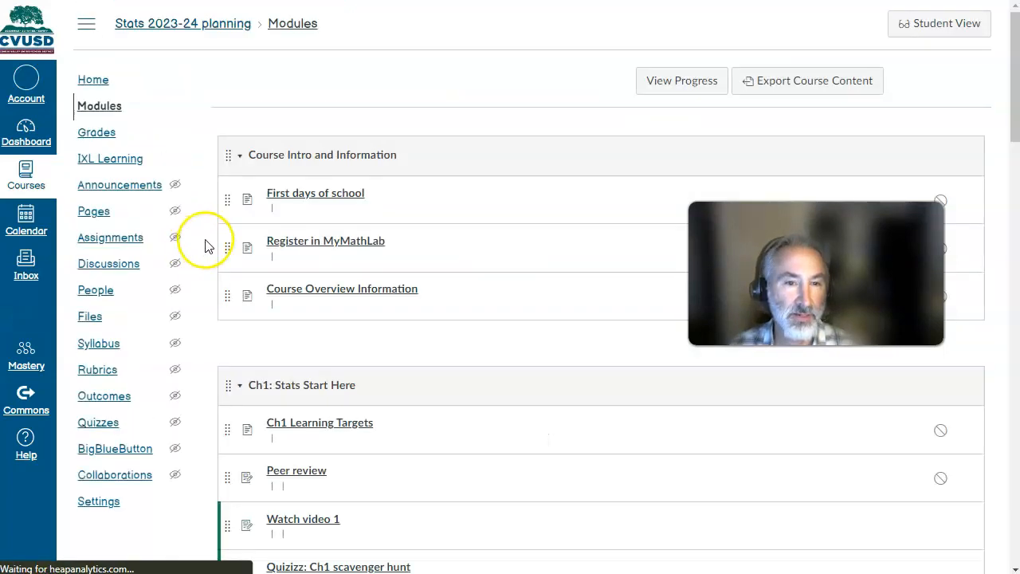
scroll(351, 355, down, 3)
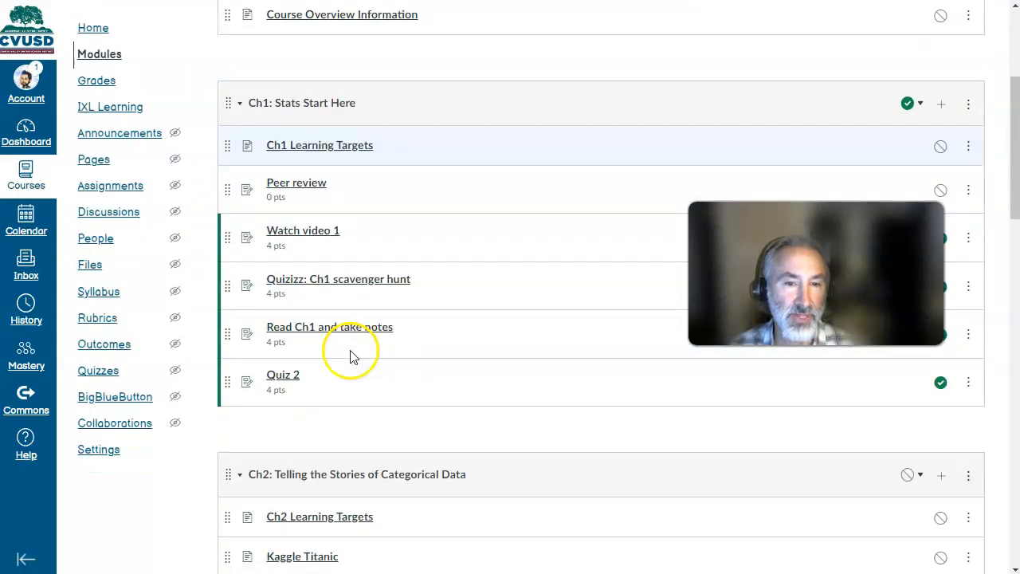
click(285, 375)
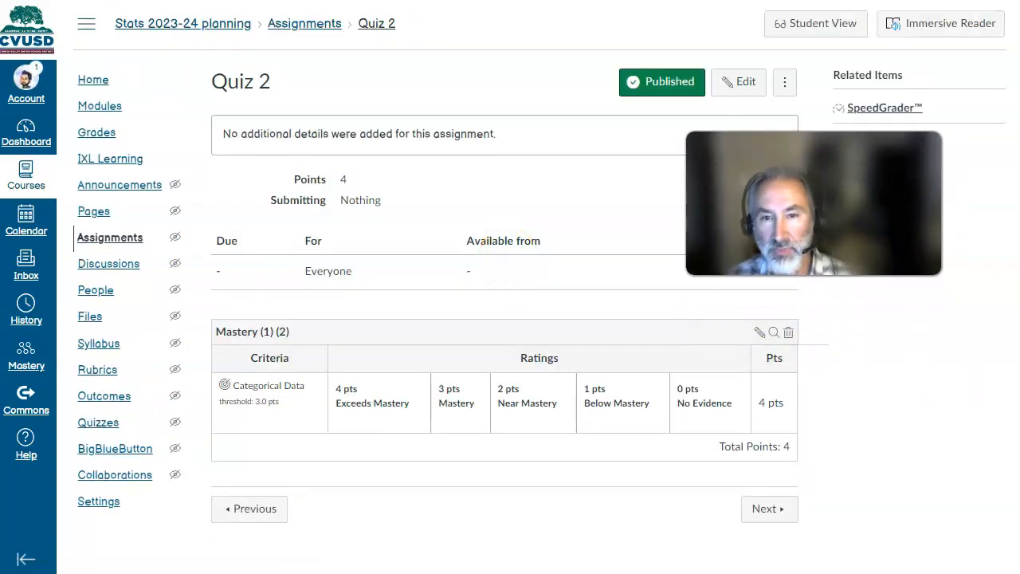
click(759, 332)
scroll(421, 311, down, 2)
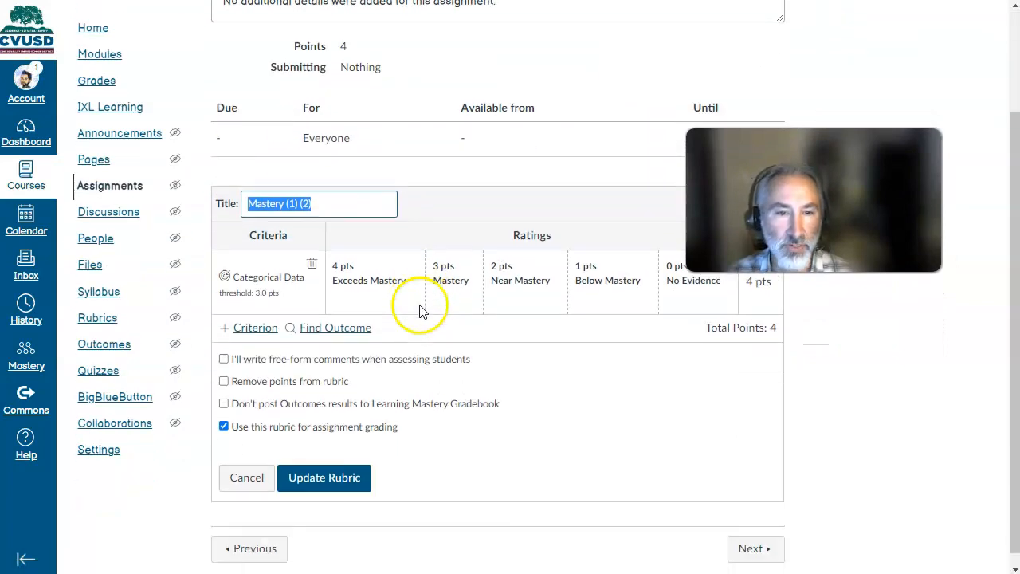
click(319, 333)
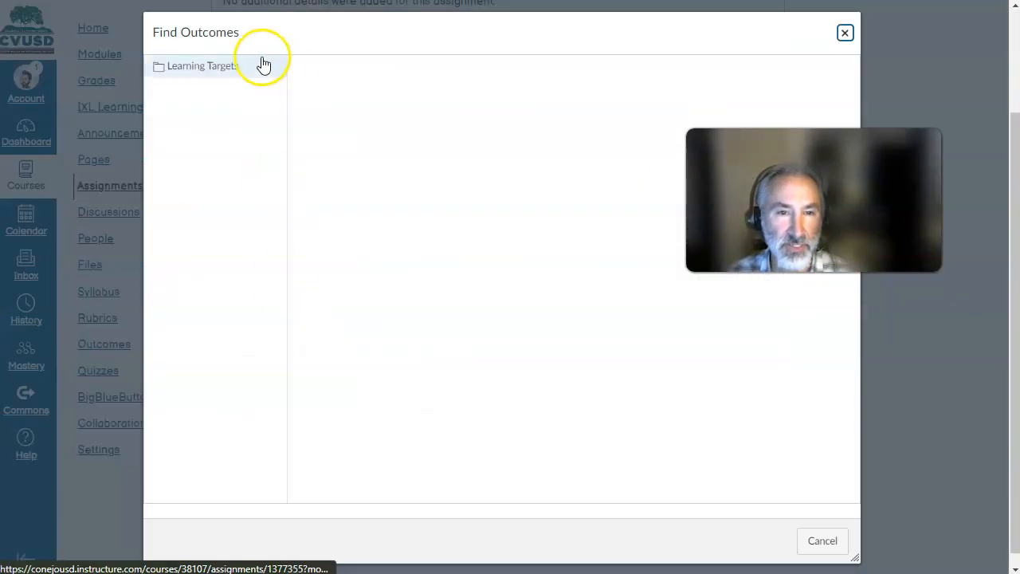
click(368, 67)
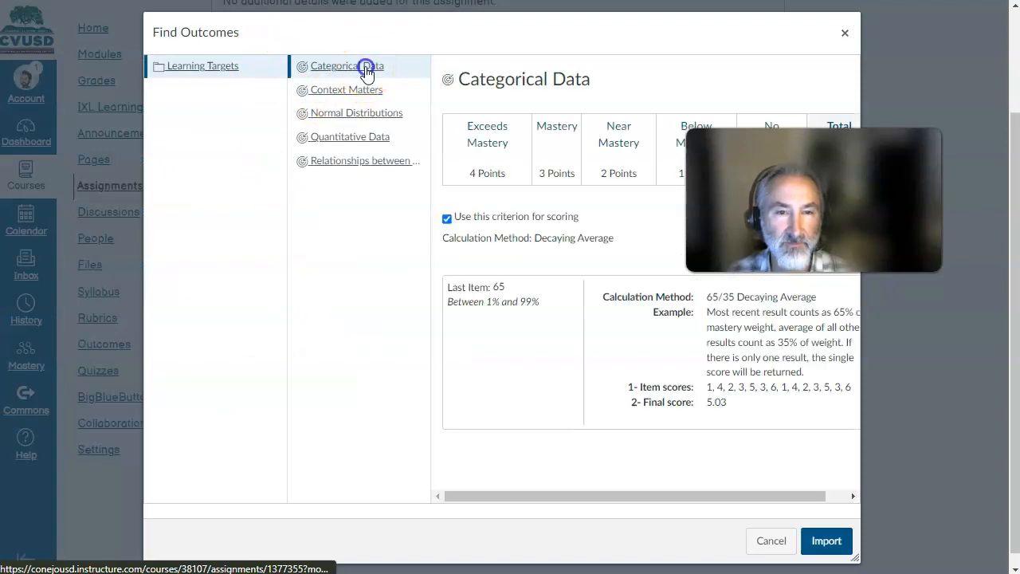
click(785, 545)
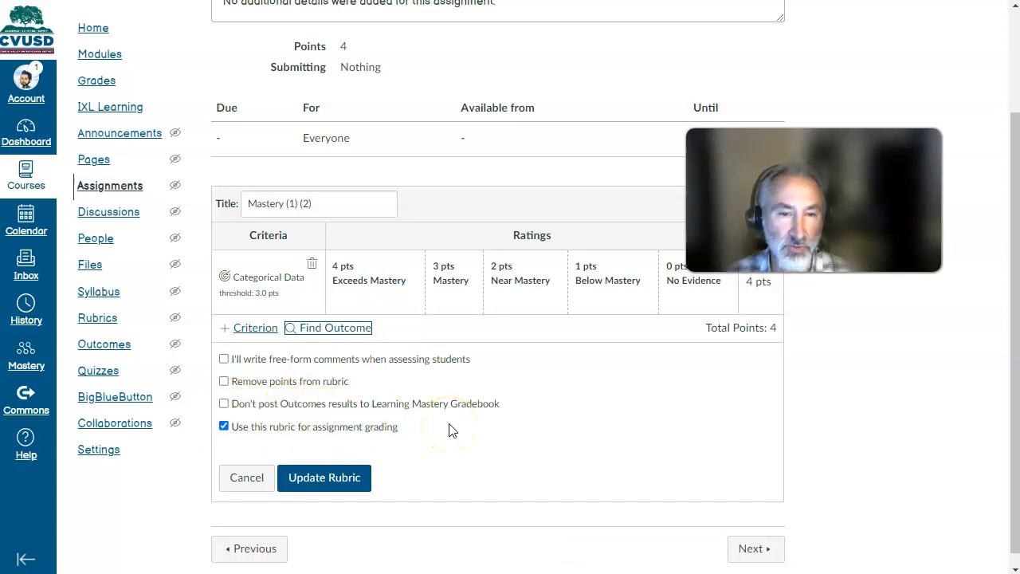
click(248, 478)
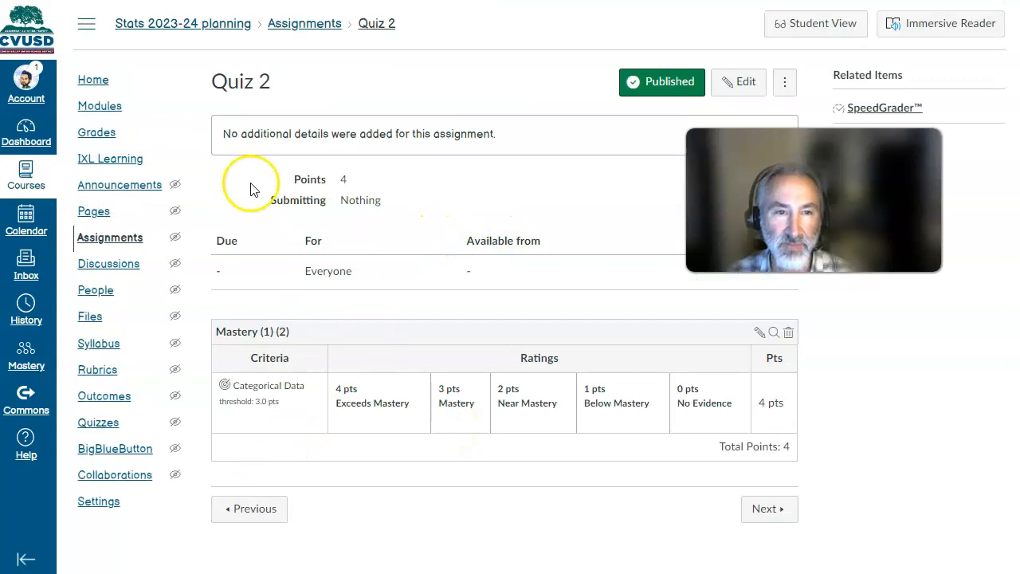
click(118, 114)
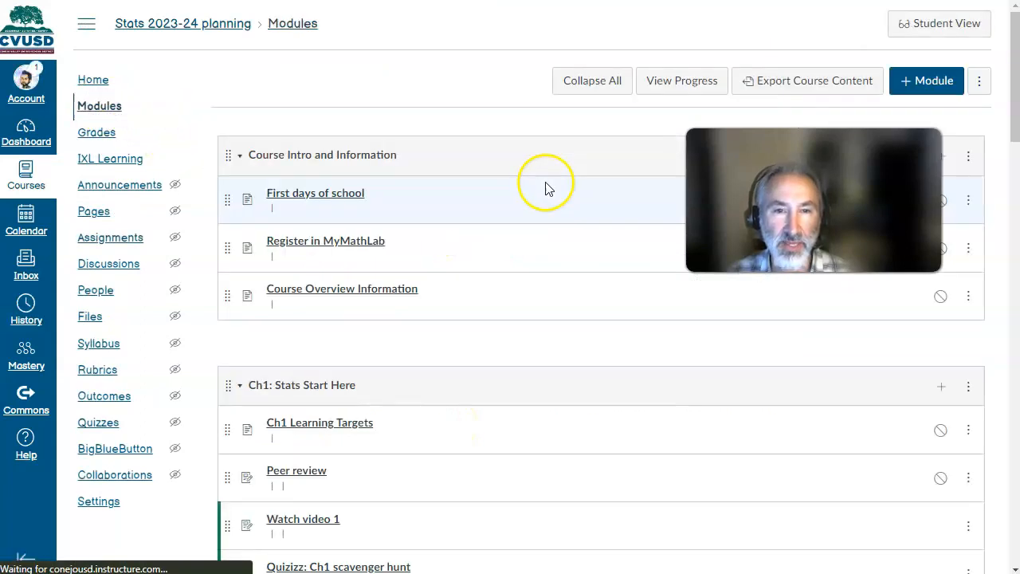